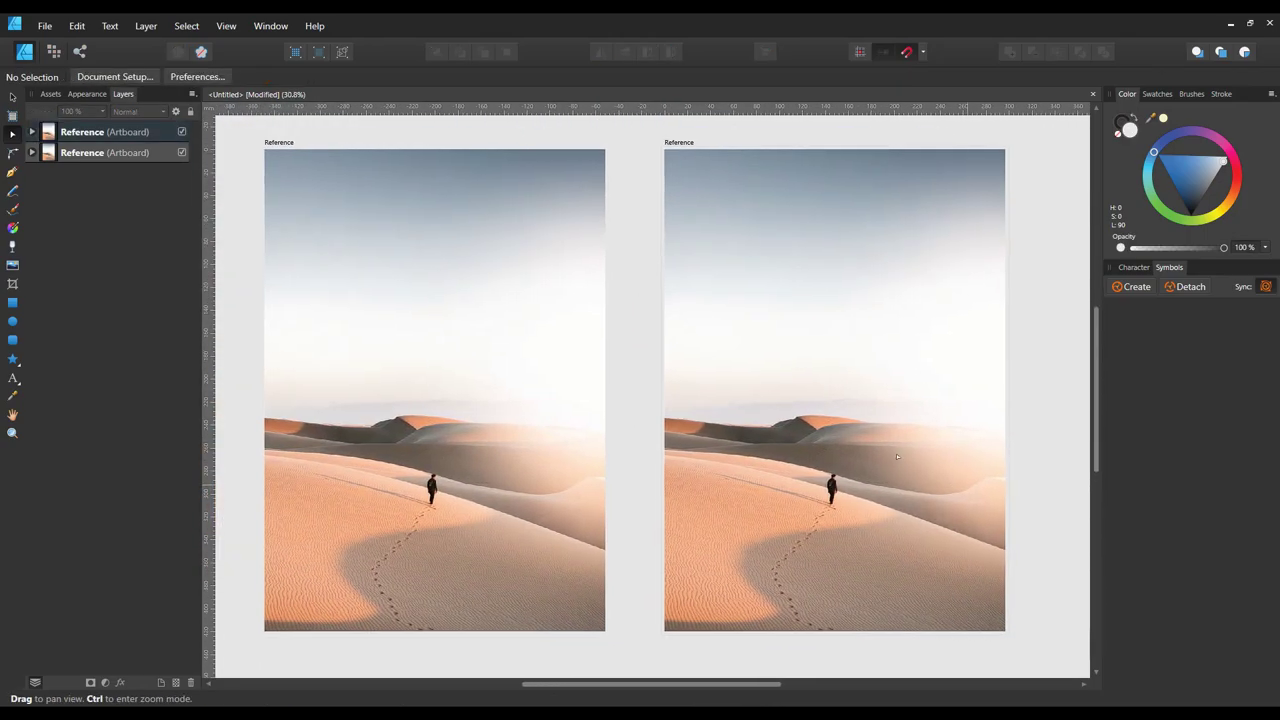
Select the copied artboard and rename it Illustration in the Layers panel
{"action": "left_click", "coordinate": [897, 457]}
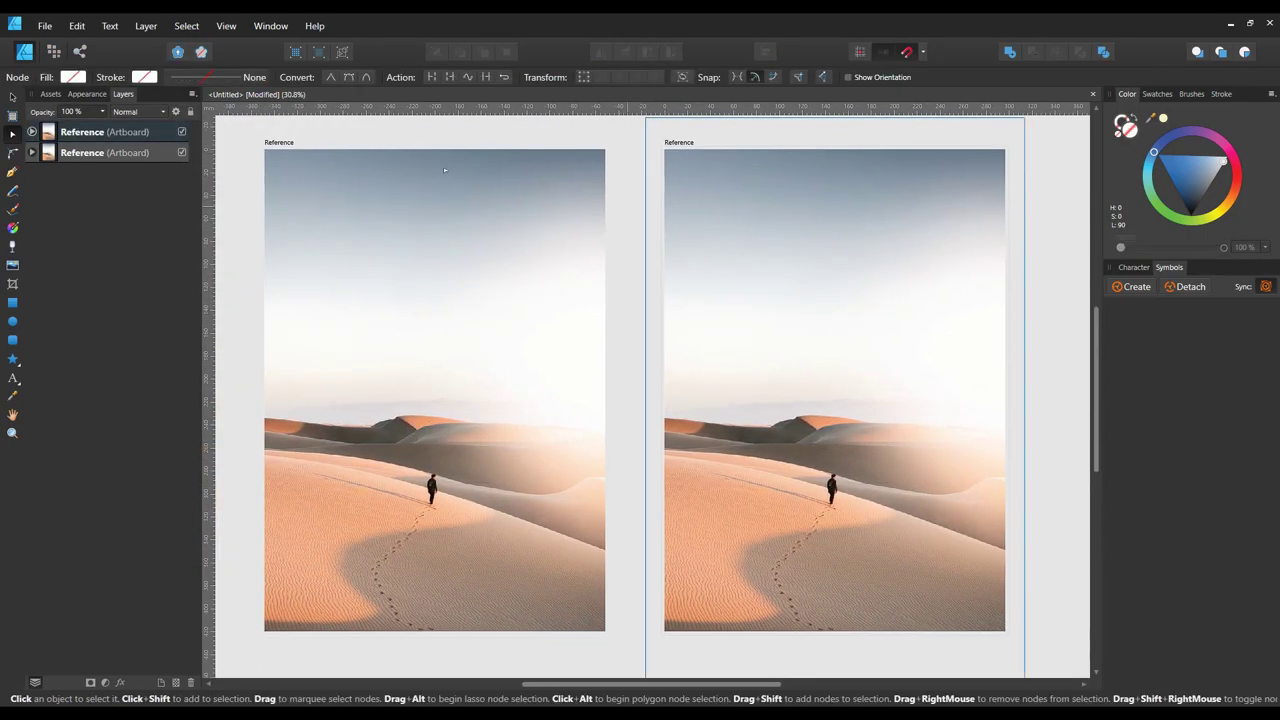
{"action": "double_click", "coordinate": [100, 131]}
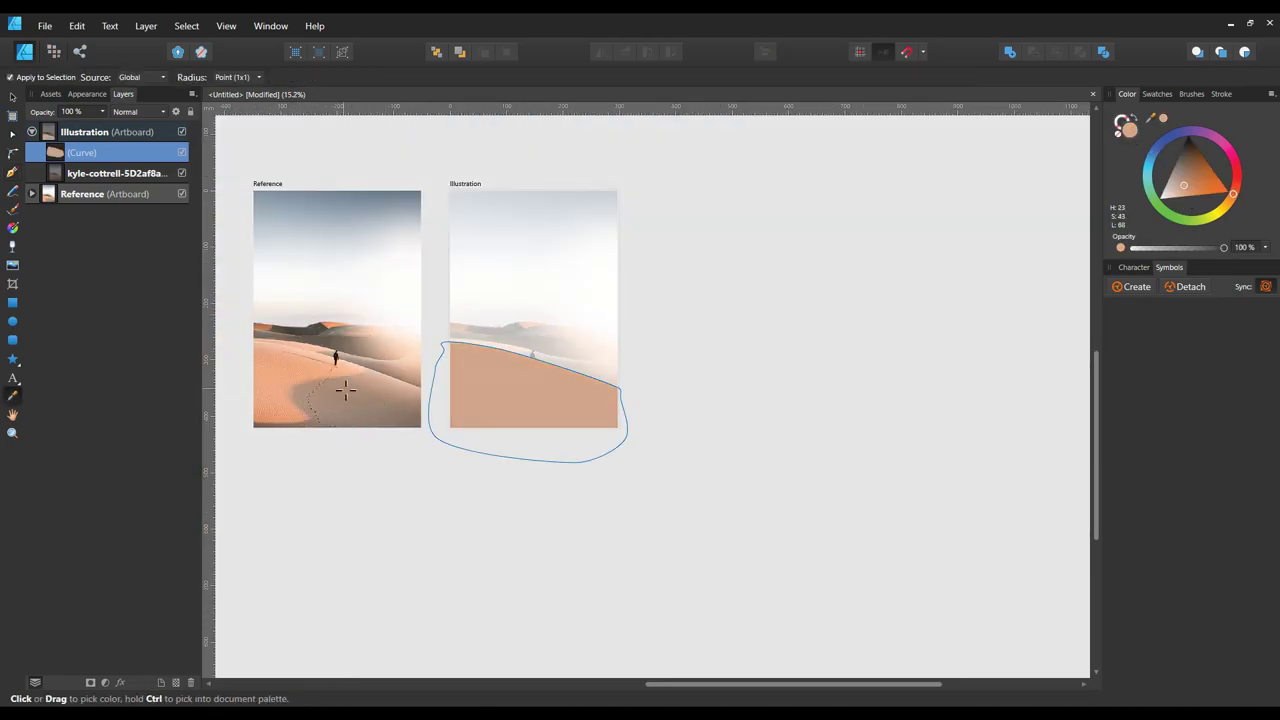
Fill the first foreground dune with the sampled peach colour and select the second dune shape
{"action": "left_click", "coordinate": [366, 383]}
{"action": "key", "text": "v"}
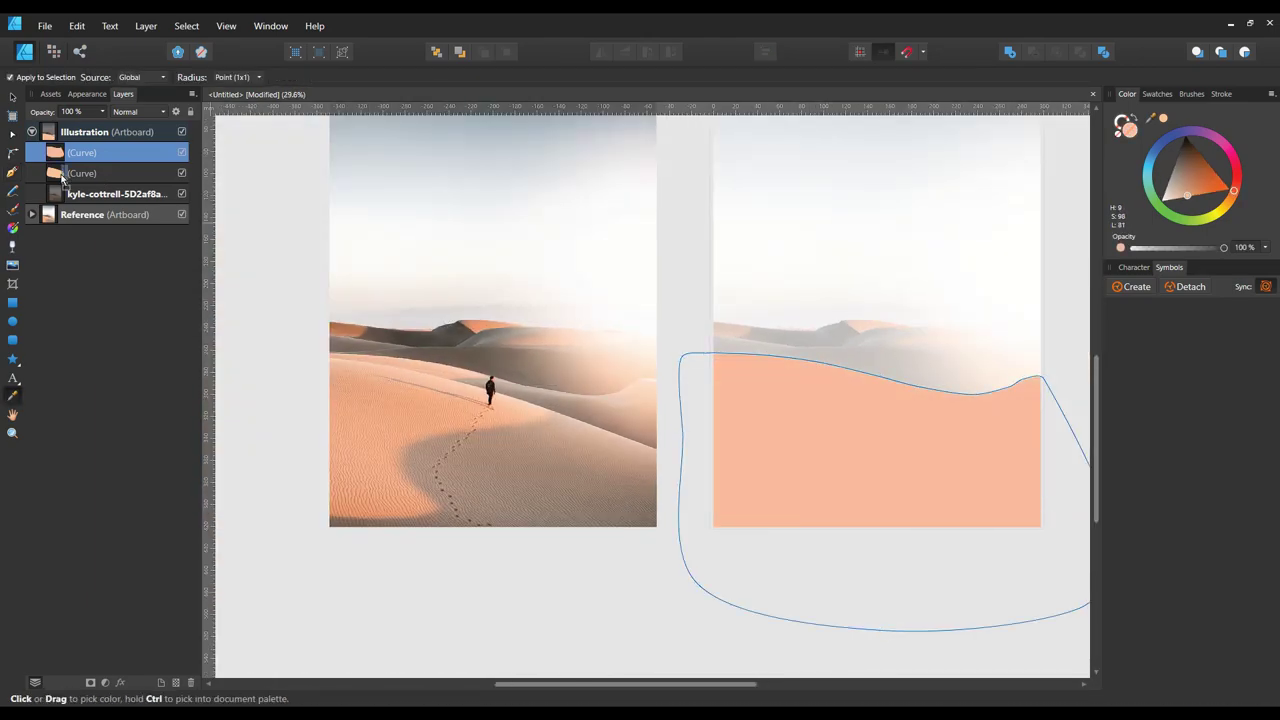
{"action": "left_click", "coordinate": [62, 175]}
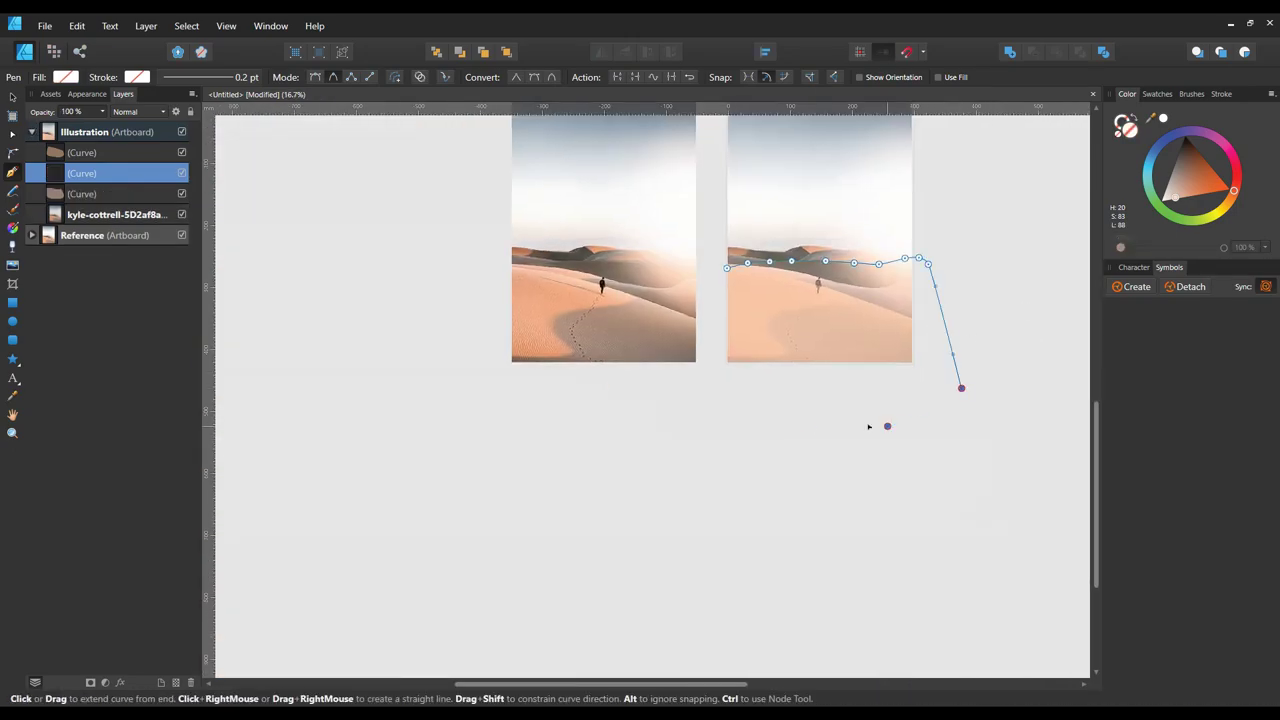
Trace a far dune crest as a closed shape extending below the artboard
{"action": "scroll", "coordinate": [770, 280], "scroll_direction": "up", "scroll_amount": 5}
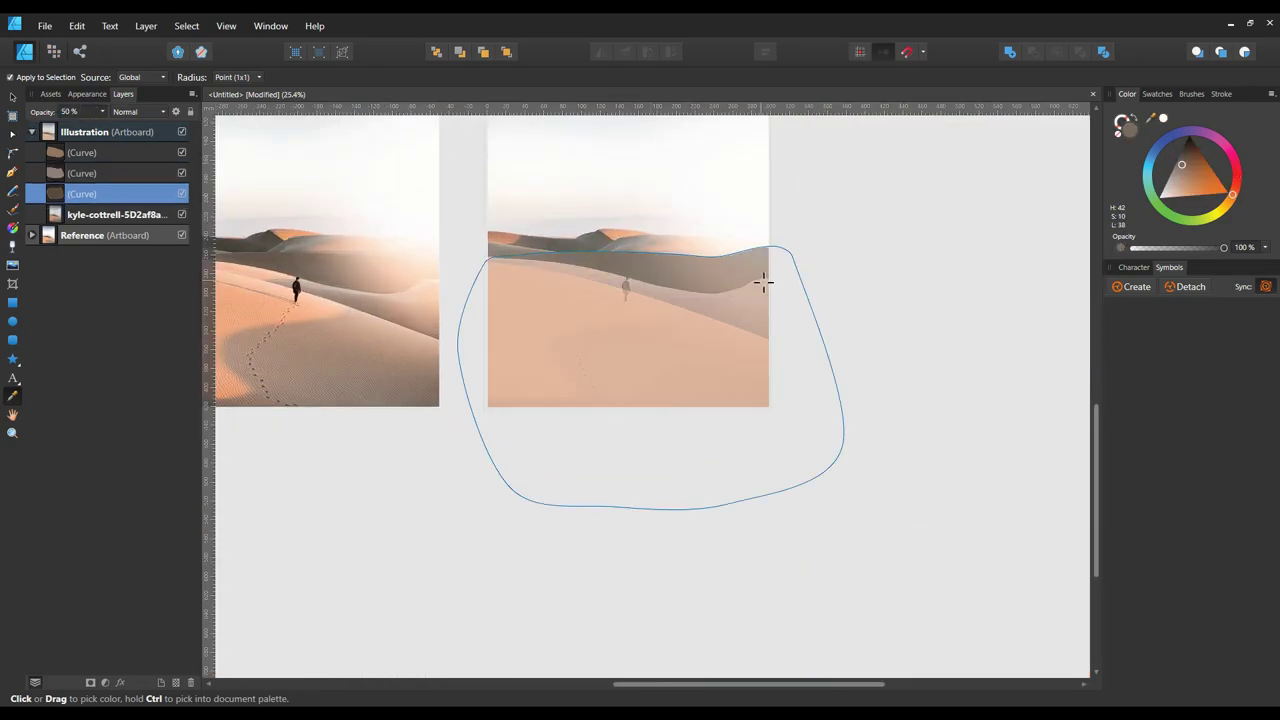
{"action": "key", "text": "p"}
{"action": "scroll", "coordinate": [763, 283], "scroll_direction": "up", "scroll_amount": 5}
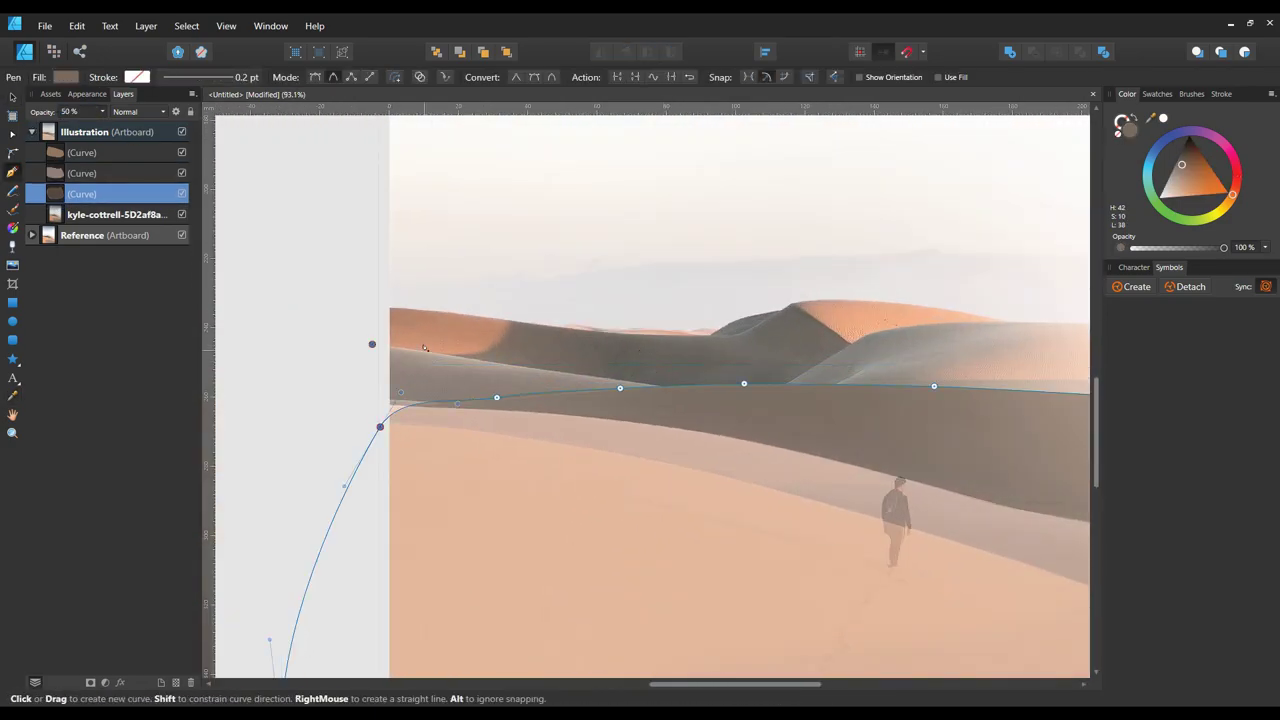
{"action": "left_click", "coordinate": [865, 335]}
{"action": "scroll", "coordinate": [736, 334], "scroll_direction": "right", "scroll_amount": 5}
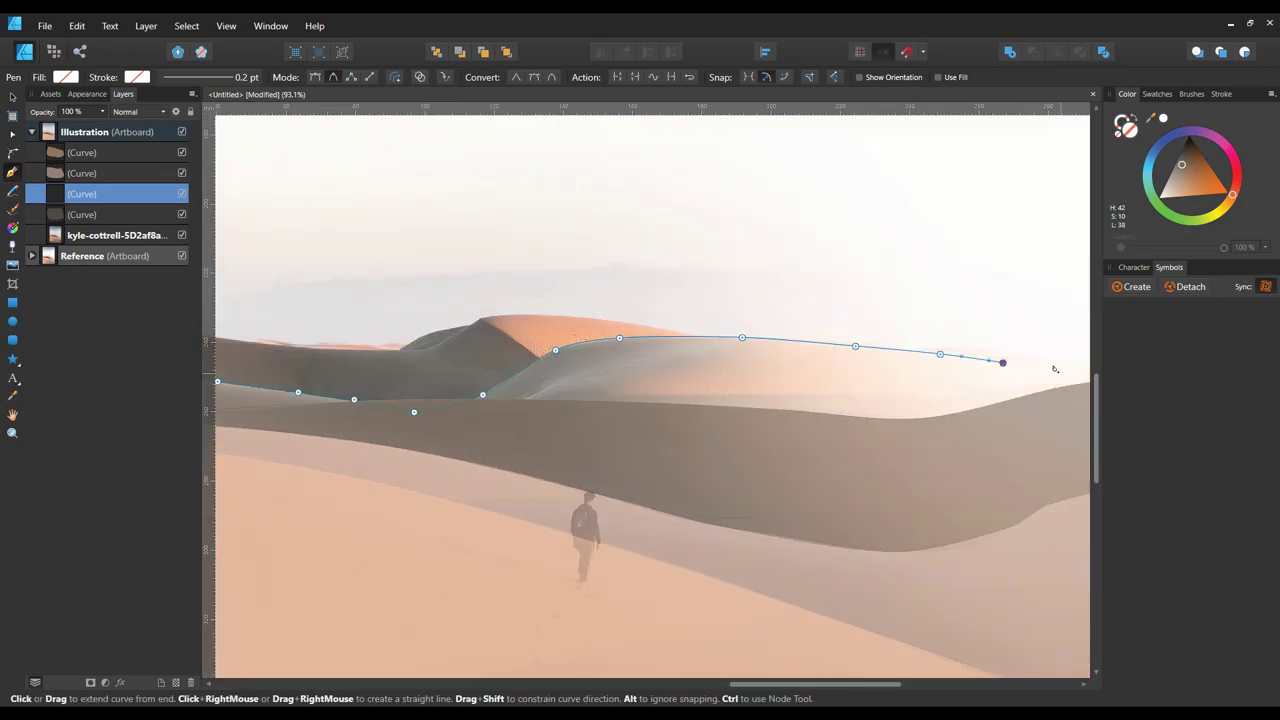
{"action": "left_click", "coordinate": [980, 409]}
{"action": "scroll", "coordinate": [679, 564], "scroll_direction": "down", "scroll_amount": 3}
{"action": "scroll", "coordinate": [473, 375], "scroll_direction": "up", "scroll_amount": 2}
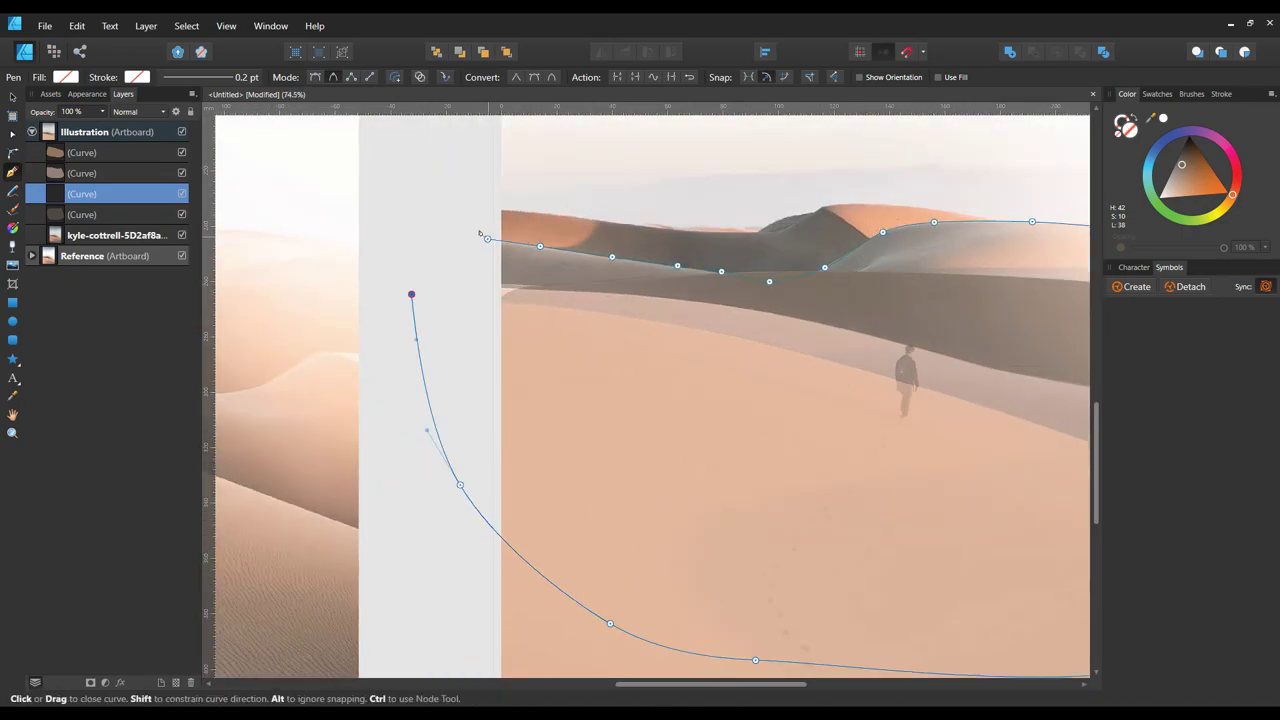
{"action": "left_click_drag", "start_coordinate": [411, 291], "coordinate": [489, 240]}
{"action": "scroll", "coordinate": [482, 337], "scroll_direction": "down", "scroll_amount": 1}
{"action": "key", "text": "i"}
{"action": "scroll", "coordinate": [482, 337], "scroll_direction": "down", "scroll_amount": 5}
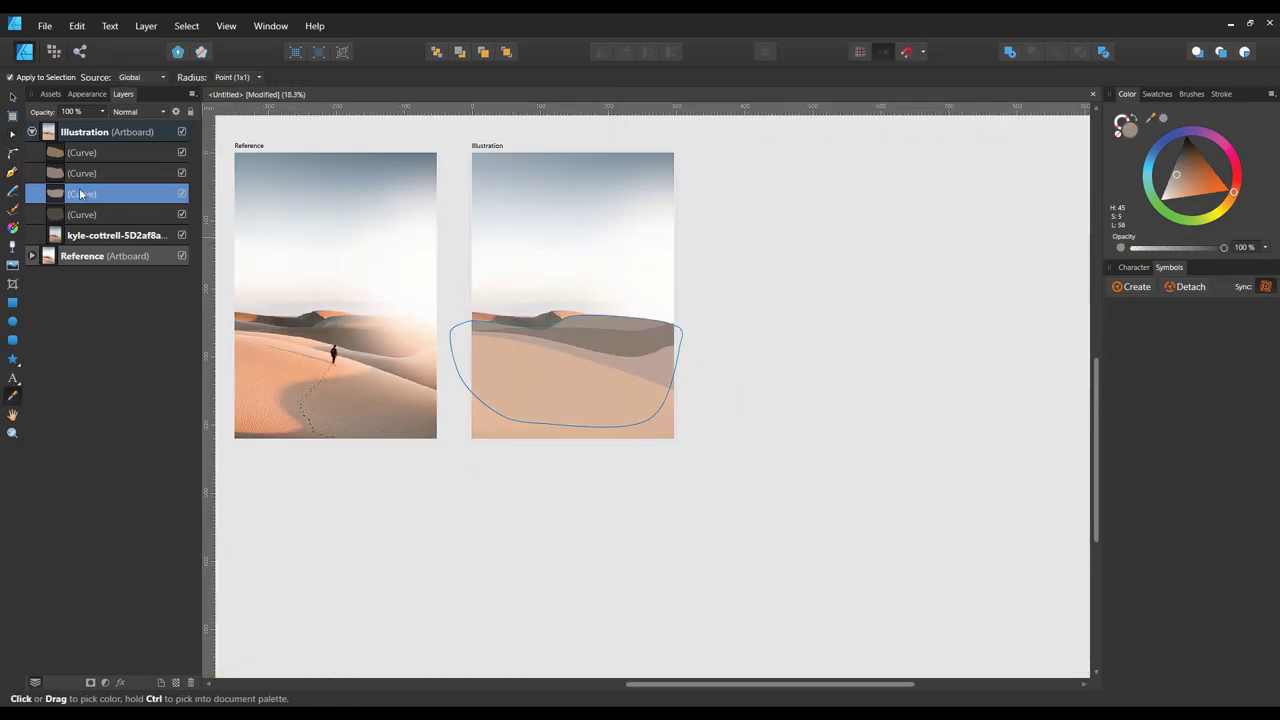
Trace the orange dune ridge and fill it with sampled orange at 50% opacity
{"action": "key", "text": "v"}
{"action": "left_click", "coordinate": [566, 300]}
{"action": "scroll", "coordinate": [566, 300], "scroll_direction": "up", "scroll_amount": 4}
{"action": "scroll", "coordinate": [680, 329], "scroll_direction": "down", "scroll_amount": 1}
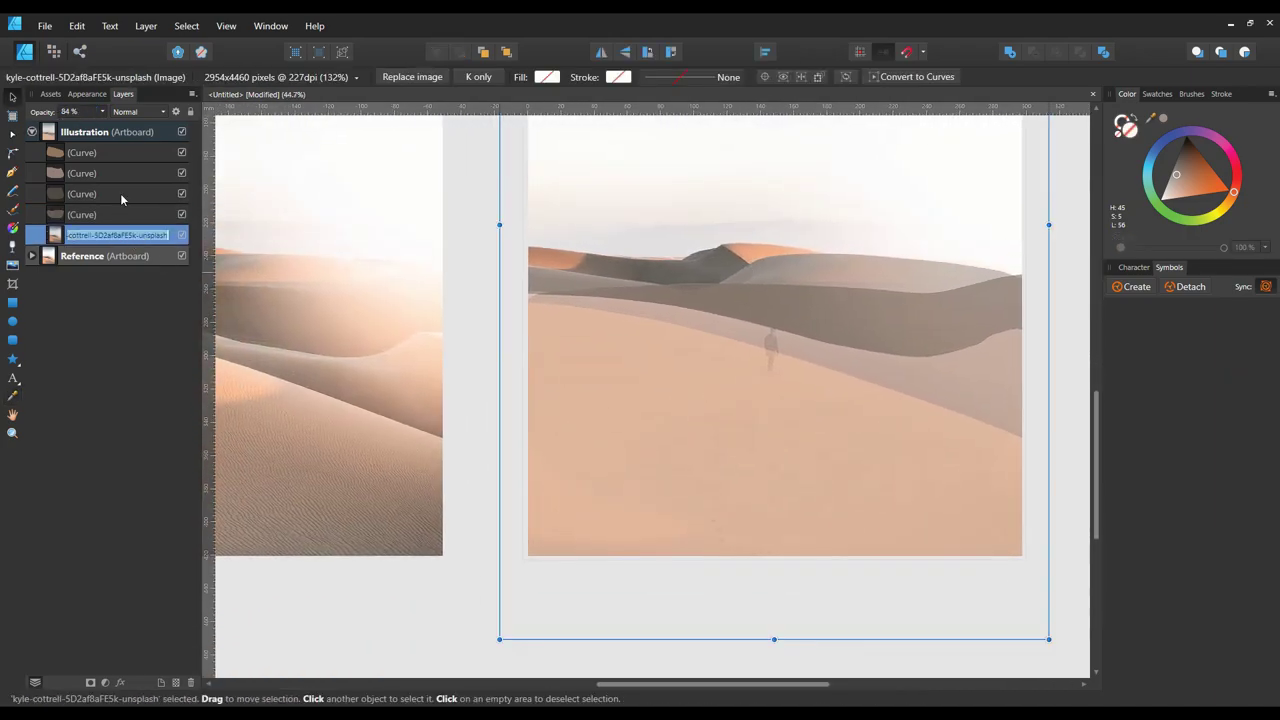
{"action": "scroll", "coordinate": [617, 357], "scroll_direction": "up", "scroll_amount": 1}
{"action": "scroll", "coordinate": [628, 251], "scroll_direction": "up", "scroll_amount": 1}
{"action": "key", "text": "p"}
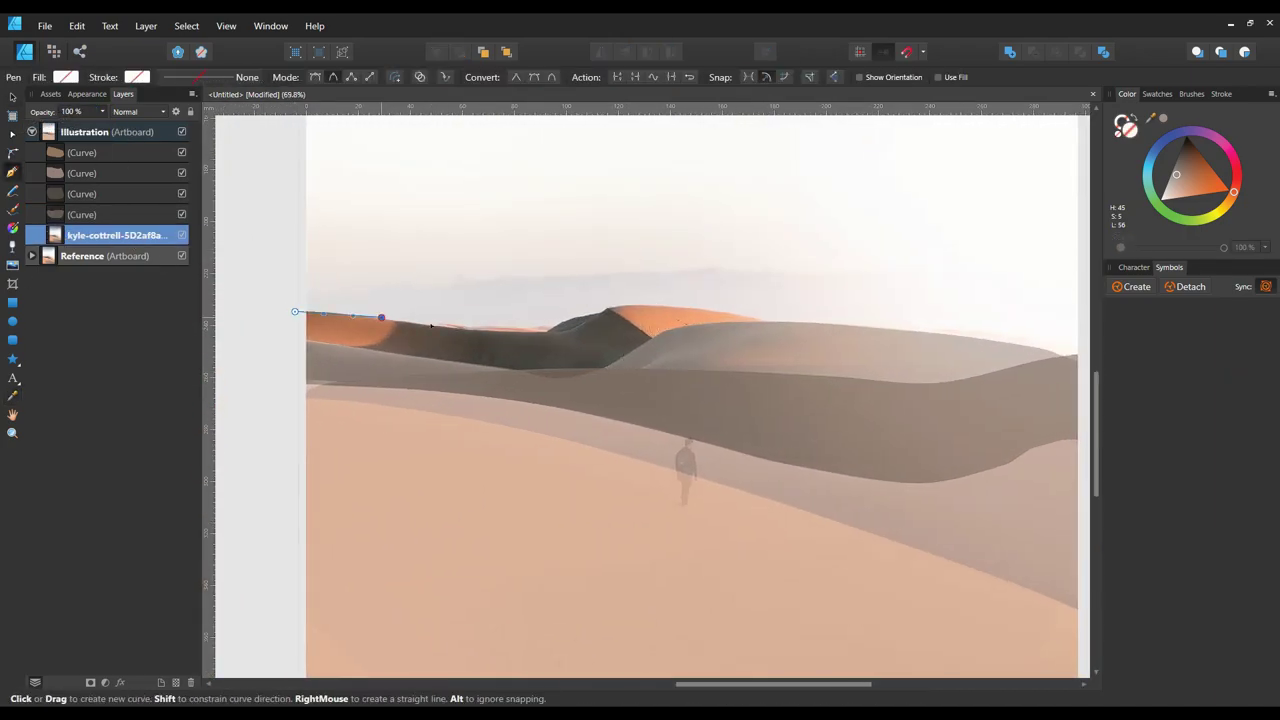
{"action": "left_click", "coordinate": [295, 311]}
{"action": "left_click", "coordinate": [381, 317]}
{"action": "left_click", "coordinate": [452, 330]}
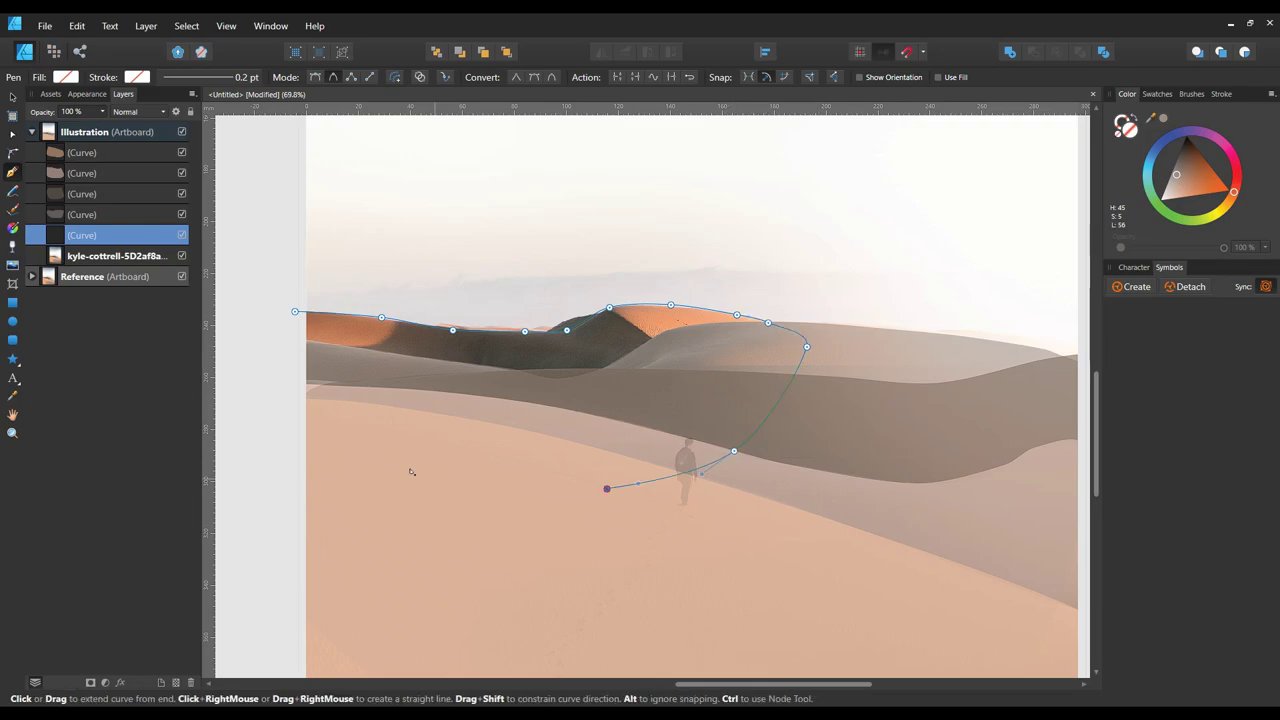
{"action": "key", "text": "i"}
{"action": "left_click", "coordinate": [372, 334]}
{"action": "type", "text": "50"}
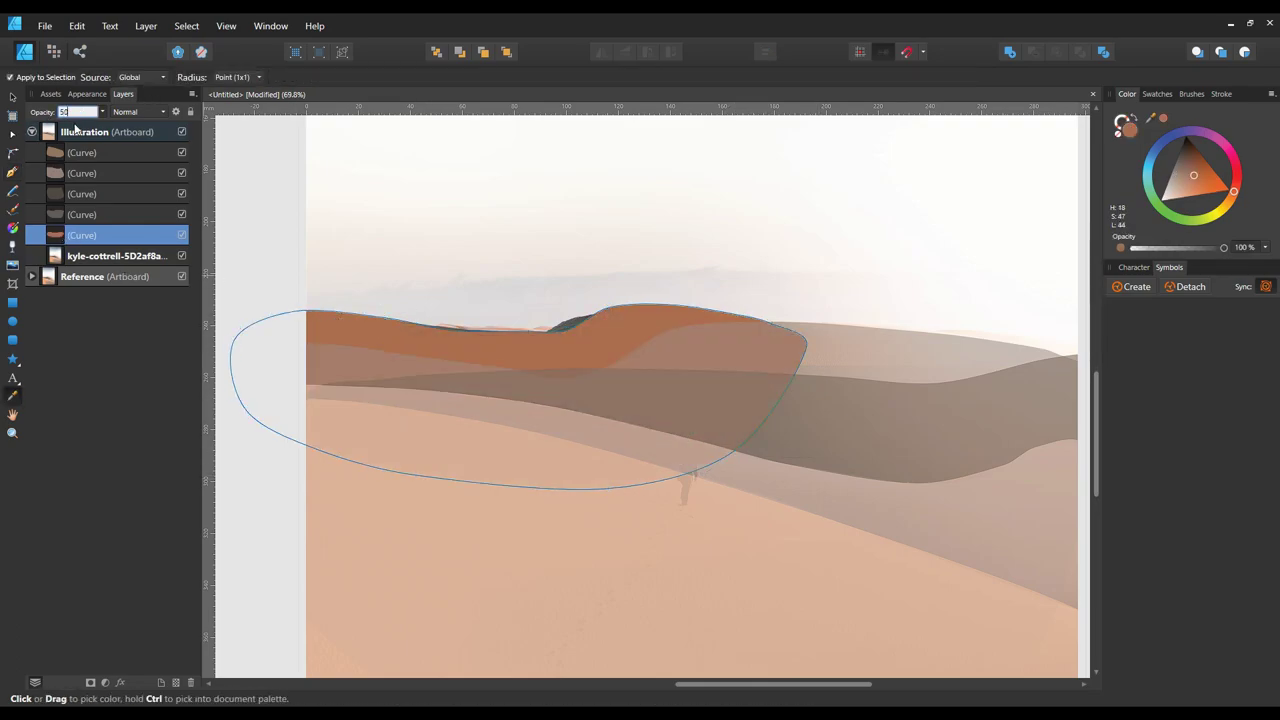
{"action": "key", "text": "Return"}
Outline the small dark dune peak and fill it with a colour sampled from the photo
{"action": "key", "text": "v"}
{"action": "left_click", "coordinate": [609, 314]}
{"action": "scroll", "coordinate": [663, 366], "scroll_direction": "down", "scroll_amount": 3}
{"action": "scroll", "coordinate": [620, 346], "scroll_direction": "up", "scroll_amount": 5}
{"action": "key", "text": "p"}
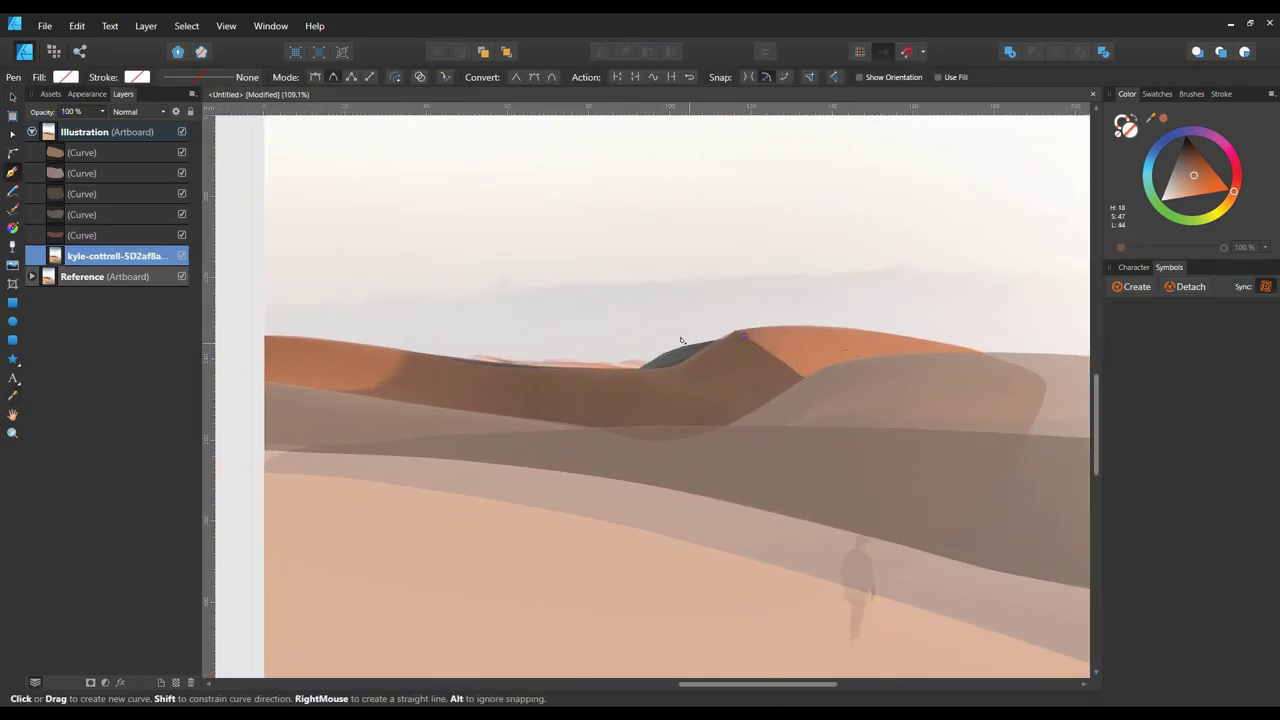
{"action": "left_click", "coordinate": [681, 341]}
{"action": "key", "text": "i"}
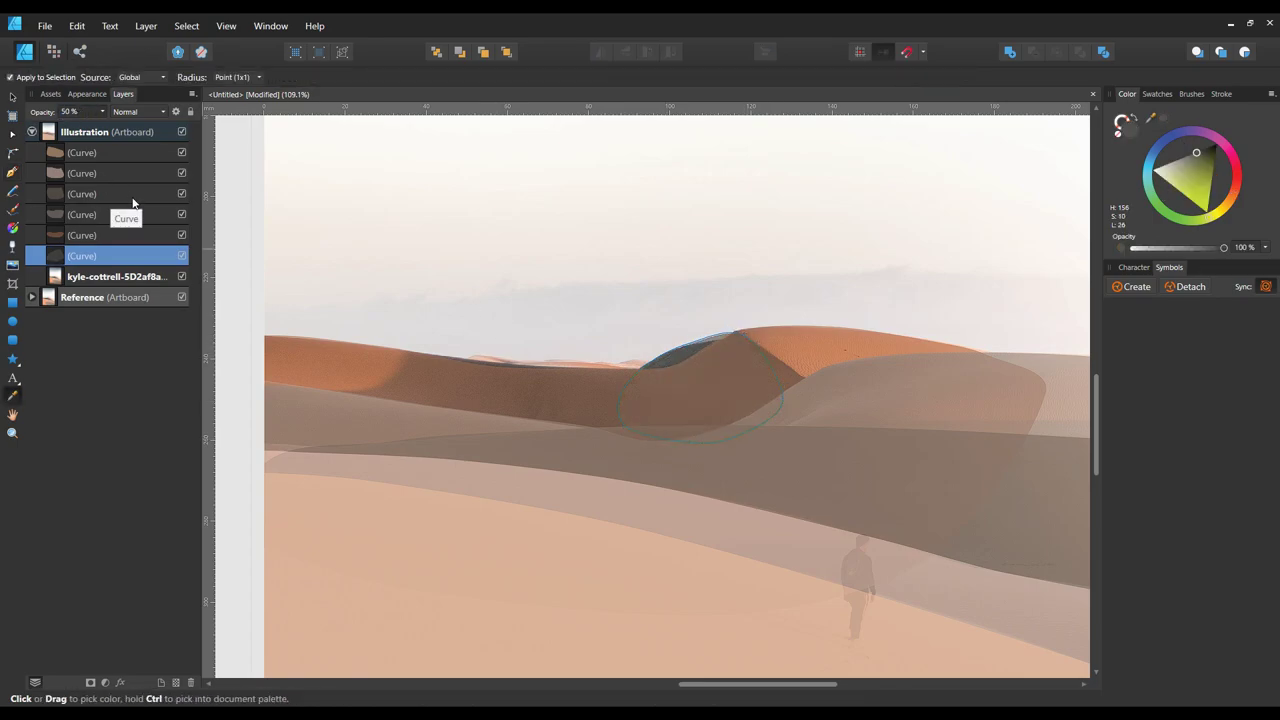
{"action": "key", "text": "v"}
Start tracing another dune edge with the Pen tool
{"action": "left_click", "coordinate": [526, 323]}
{"action": "scroll", "coordinate": [617, 334], "scroll_direction": "up", "scroll_amount": 3}
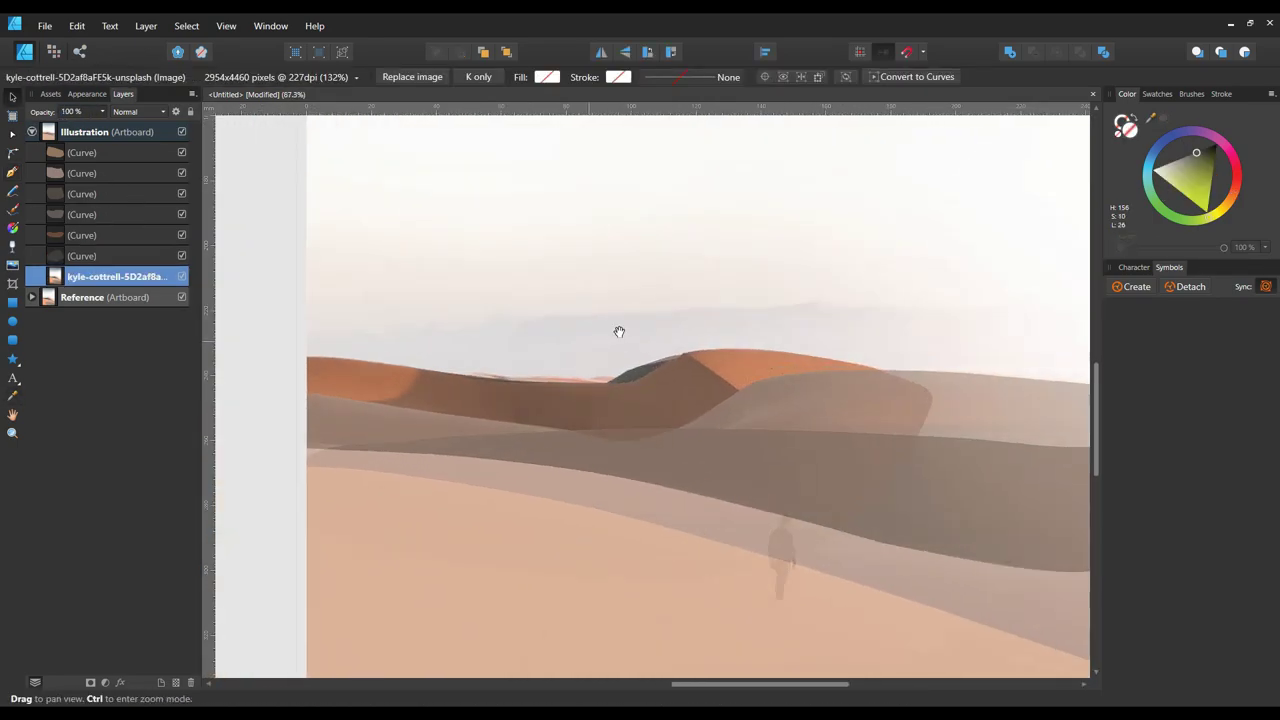
{"action": "scroll", "coordinate": [646, 346], "scroll_direction": "up", "scroll_amount": 2}
{"action": "key", "text": "p"}
{"action": "left_click_drag", "start_coordinate": [277, 362], "coordinate": [390, 360]}
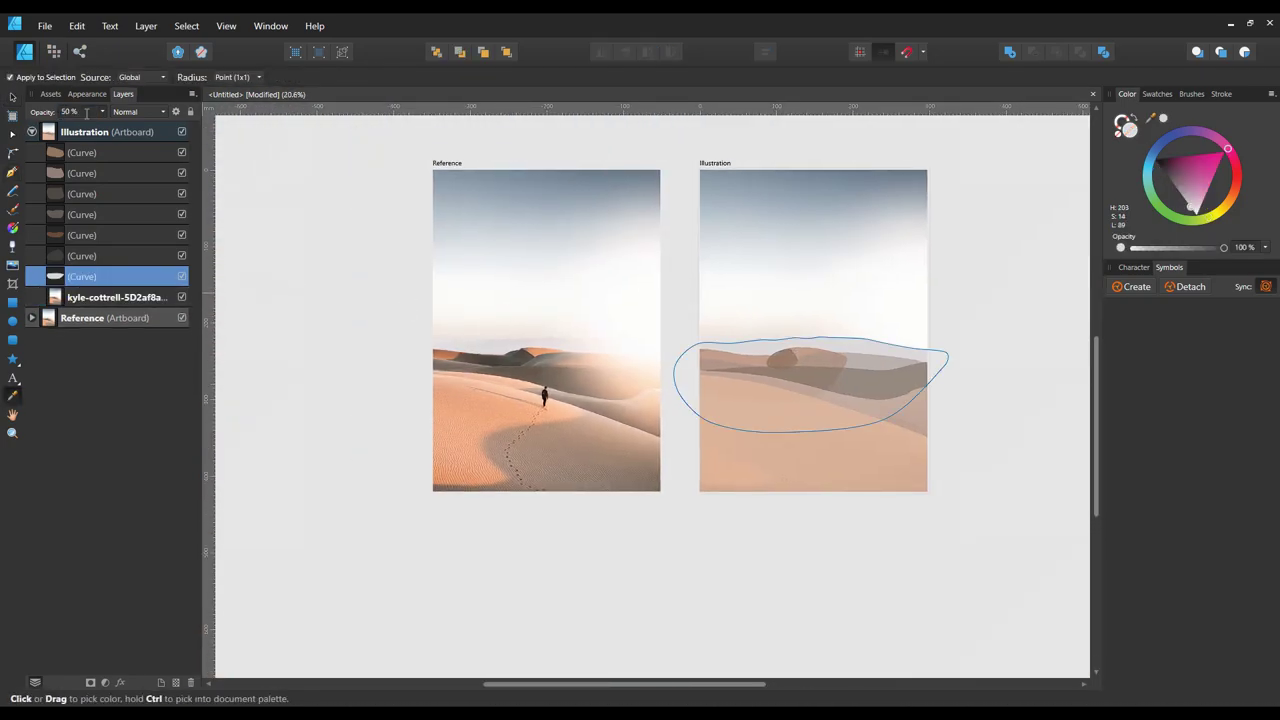
Select the range of traced distant ridge shapes and hide them in the Layers panel
{"action": "left_click", "coordinate": [82, 173], "text": "shift"}
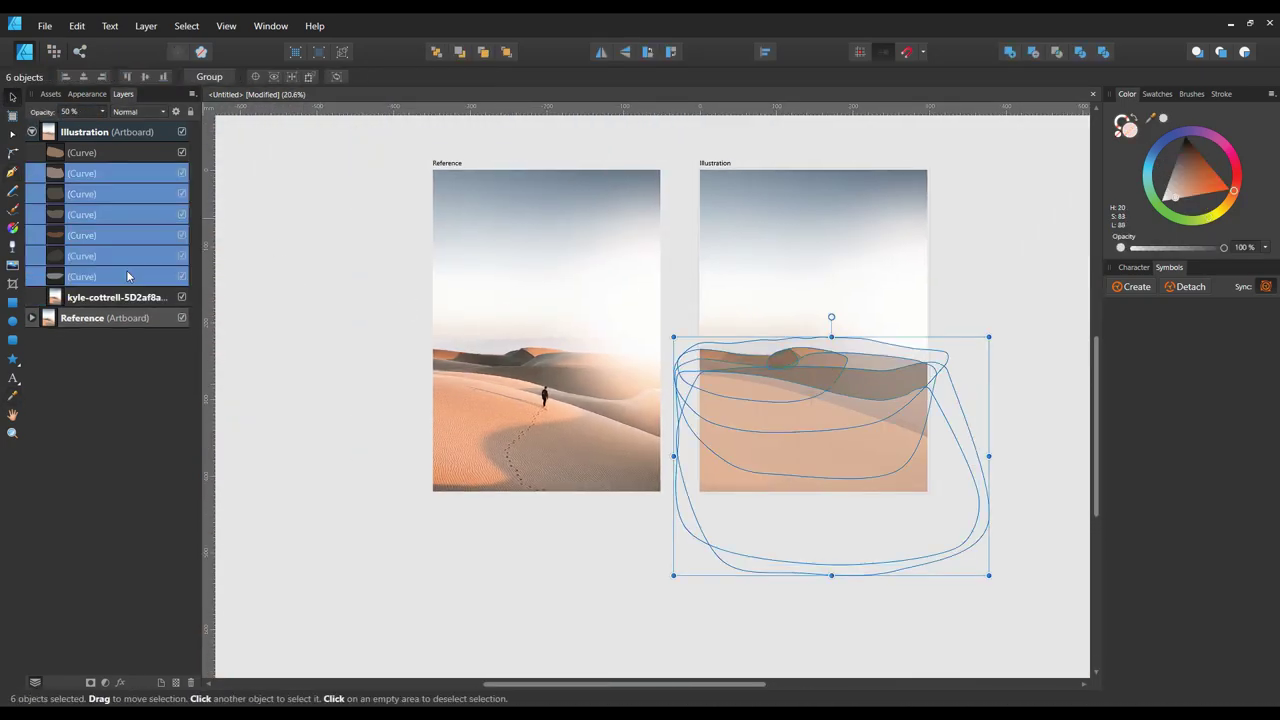
{"action": "left_click", "coordinate": [181, 276]}
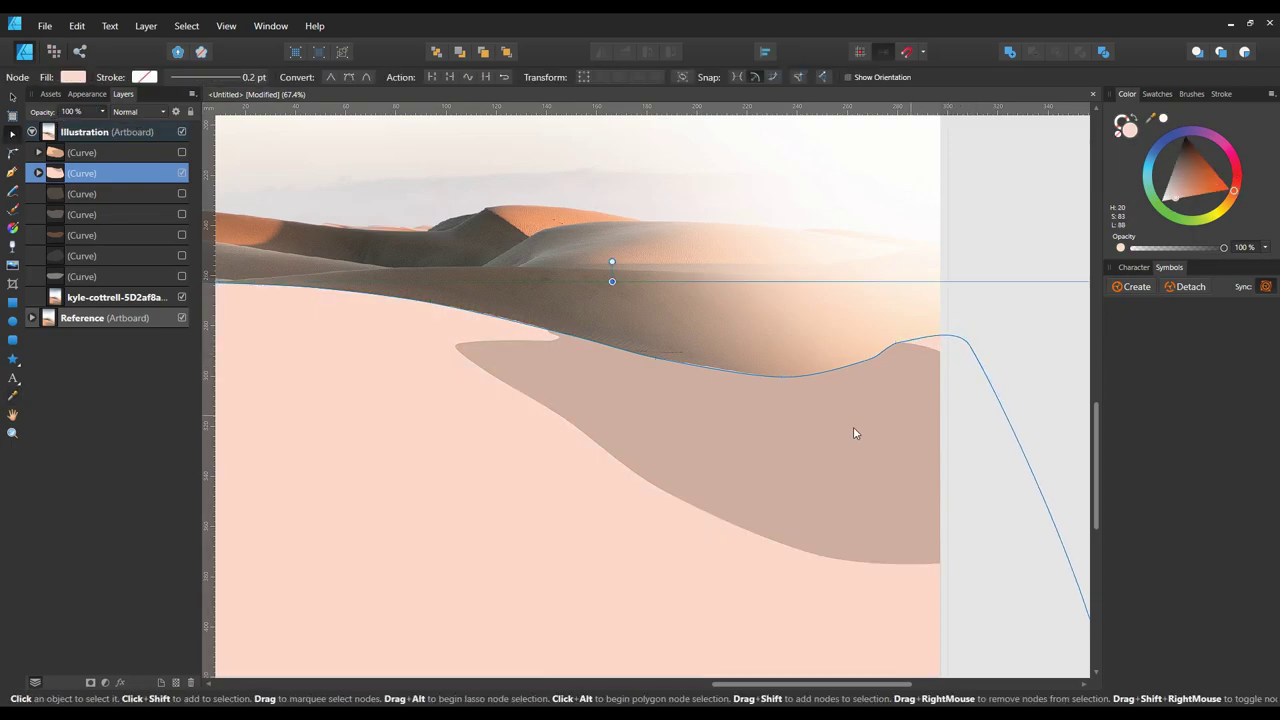
Give the shadow dune a vertical gradient ending in a darker grey-brown
{"action": "key", "text": "g"}
{"action": "left_click_drag", "start_coordinate": [864, 514], "coordinate": [864, 390]}
{"action": "left_click", "coordinate": [1178, 184]}
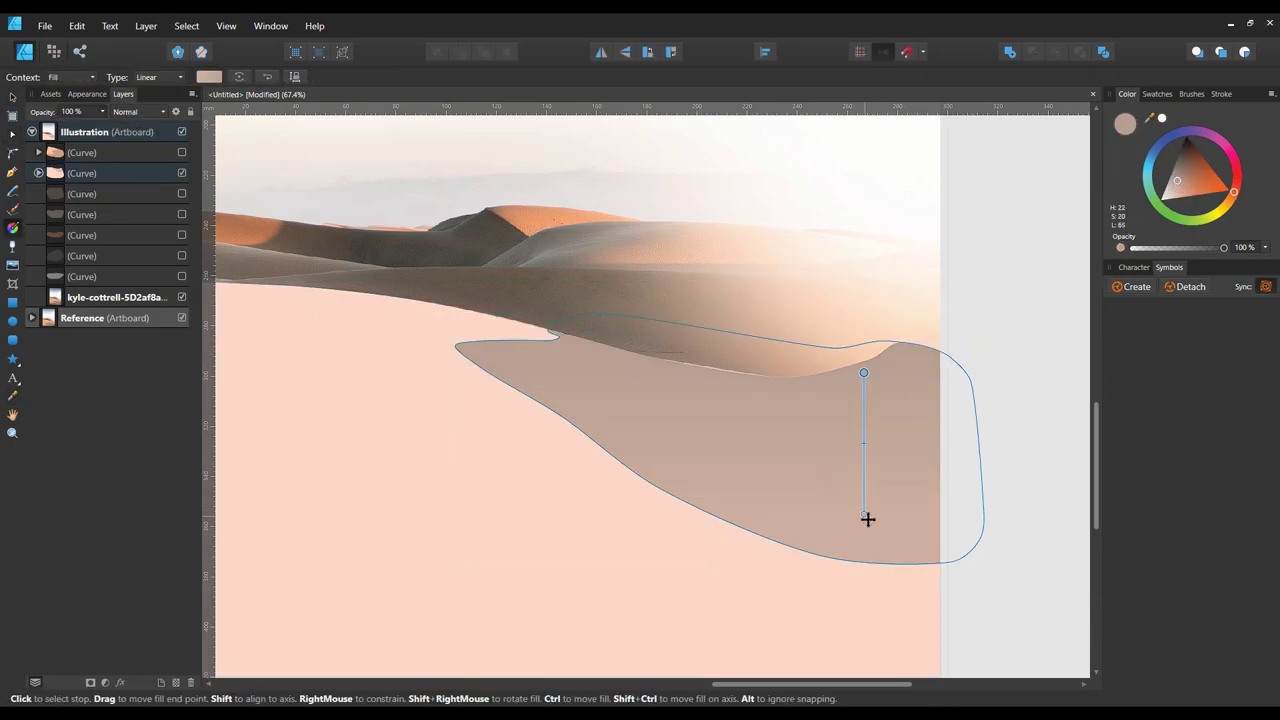
{"action": "left_click", "coordinate": [1178, 170]}
{"action": "scroll", "coordinate": [919, 381], "scroll_direction": "down", "scroll_amount": 3}
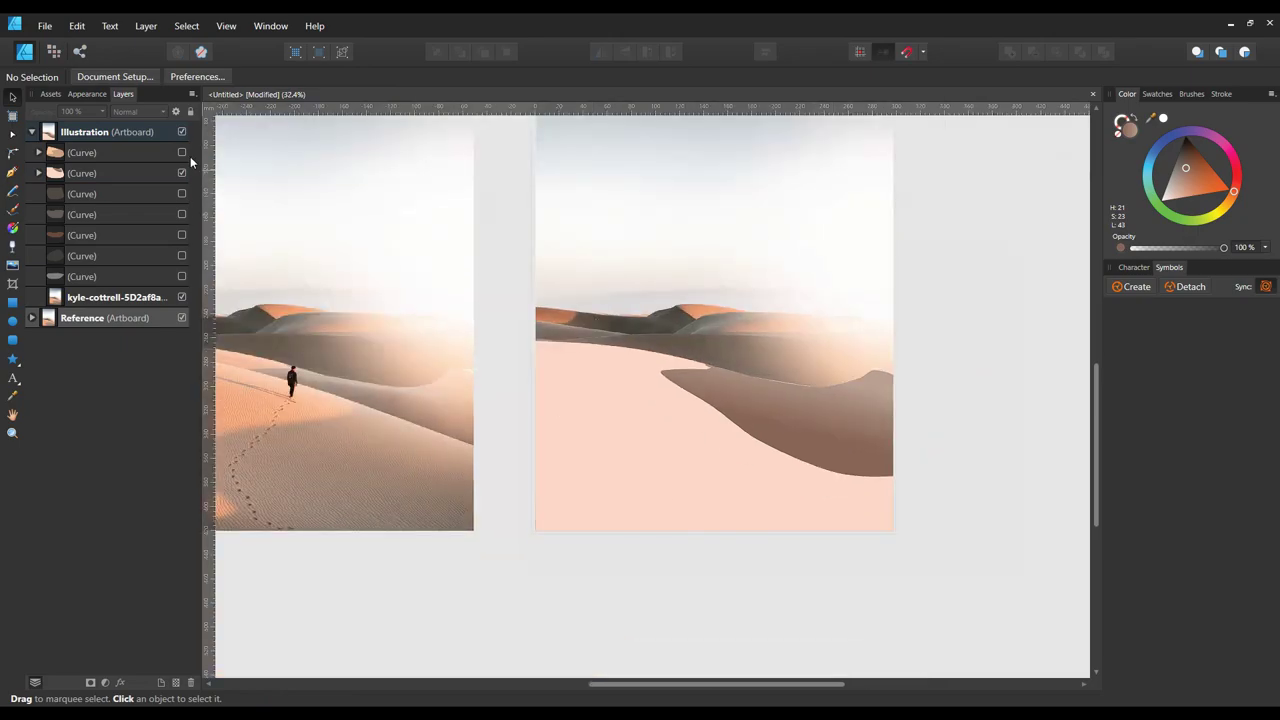
{"action": "scroll", "coordinate": [674, 414], "scroll_direction": "up", "scroll_amount": 2}
Give the pale foreground dune a linear gradient darkened to tan-brown
{"action": "left_click", "coordinate": [697, 442]}
{"action": "key", "text": "i"}
{"action": "key", "text": "g"}
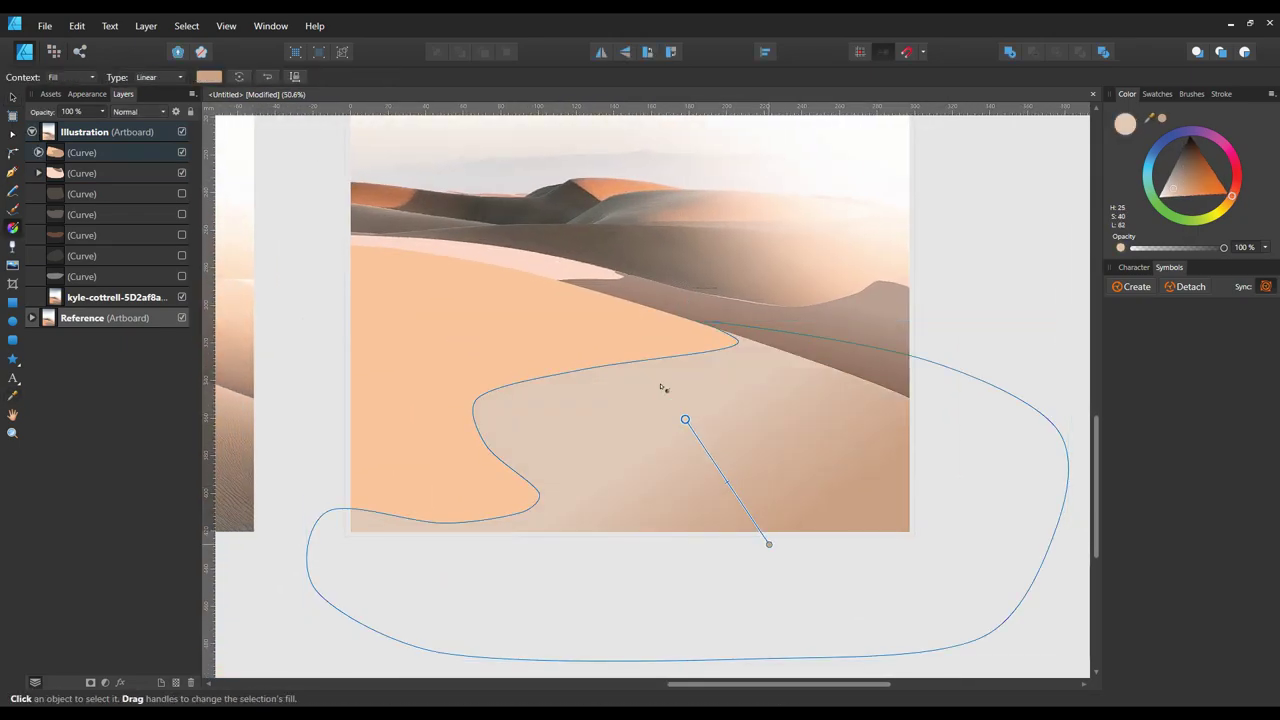
{"action": "left_click", "coordinate": [1195, 179]}
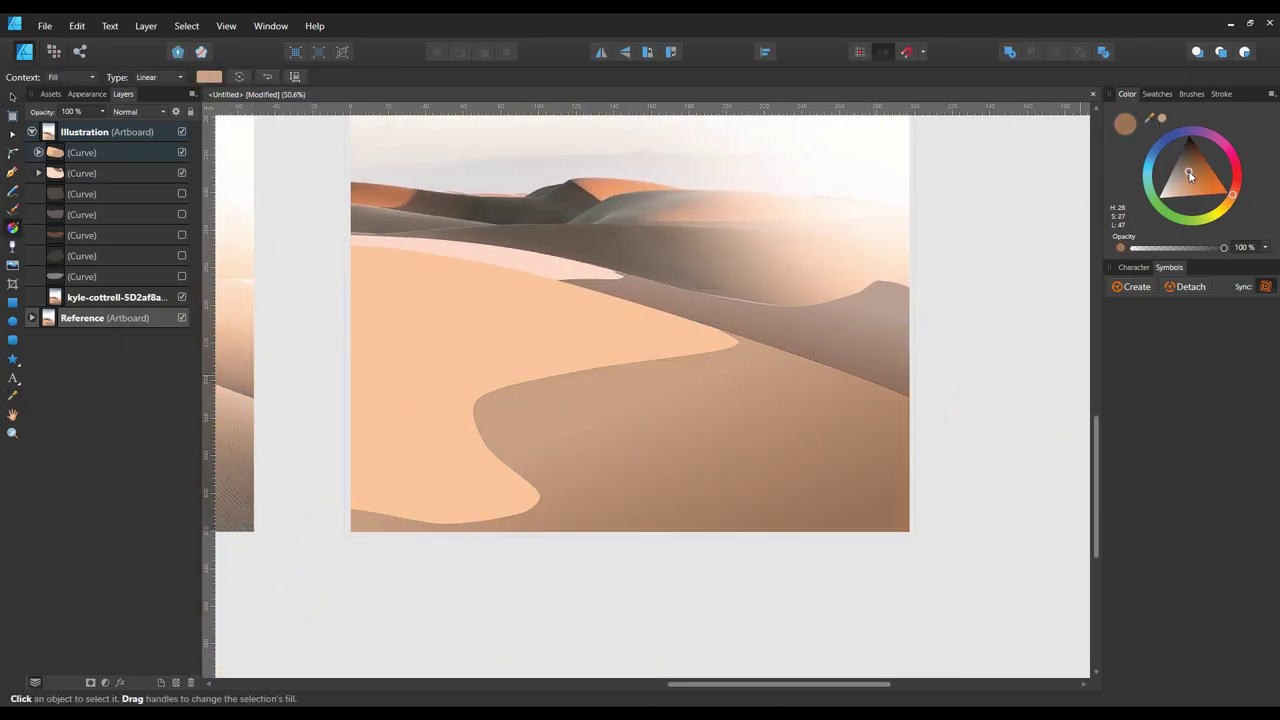
Set the dark grey ridge shape to 50% opacity
{"action": "key", "text": "v"}
{"action": "scroll", "coordinate": [849, 329], "scroll_direction": "up", "scroll_amount": 1}
{"action": "scroll", "coordinate": [866, 320], "scroll_direction": "up", "scroll_amount": 1}
{"action": "left_click", "coordinate": [100, 193]}
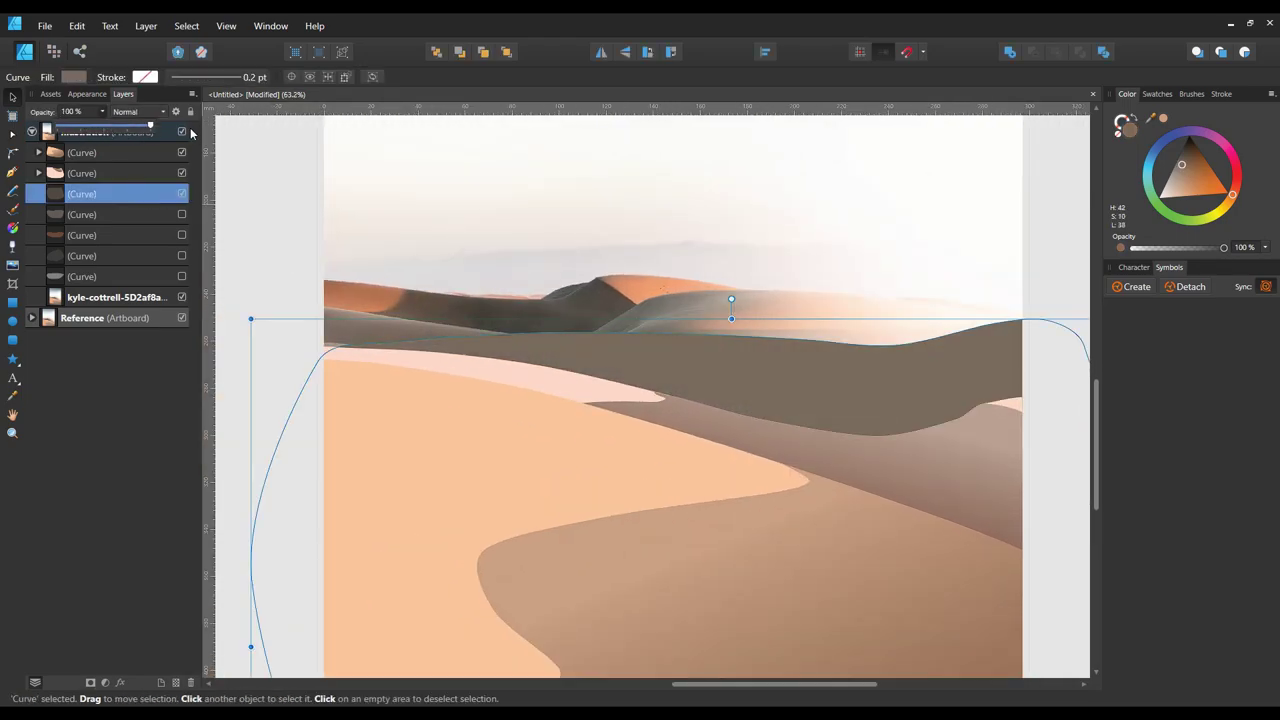
{"action": "mouse_move", "coordinate": [191, 133]}
{"action": "left_mouse_down"}
{"action": "mouse_move", "coordinate": [107, 148]}
{"action": "mouse_move", "coordinate": [312, 305]}
{"action": "left_mouse_up"}
Show the two hidden ridge shapes again
{"action": "left_click", "coordinate": [181, 214]}
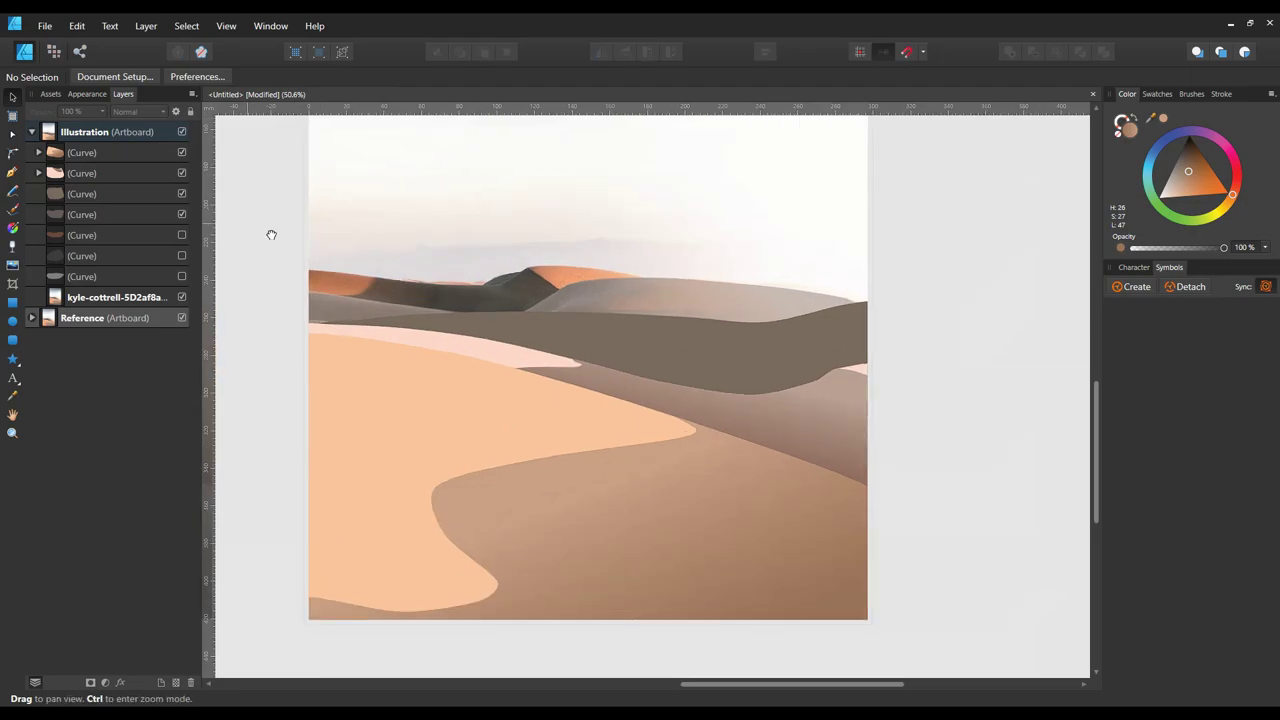
{"action": "left_click", "coordinate": [100, 235]}
{"action": "scroll", "coordinate": [608, 363], "scroll_direction": "up", "scroll_amount": 2}
Start a new path at the dune crest, undo it, and select the ridge and haze shapes
{"action": "key", "text": "p"}
{"action": "left_click", "coordinate": [875, 358]}
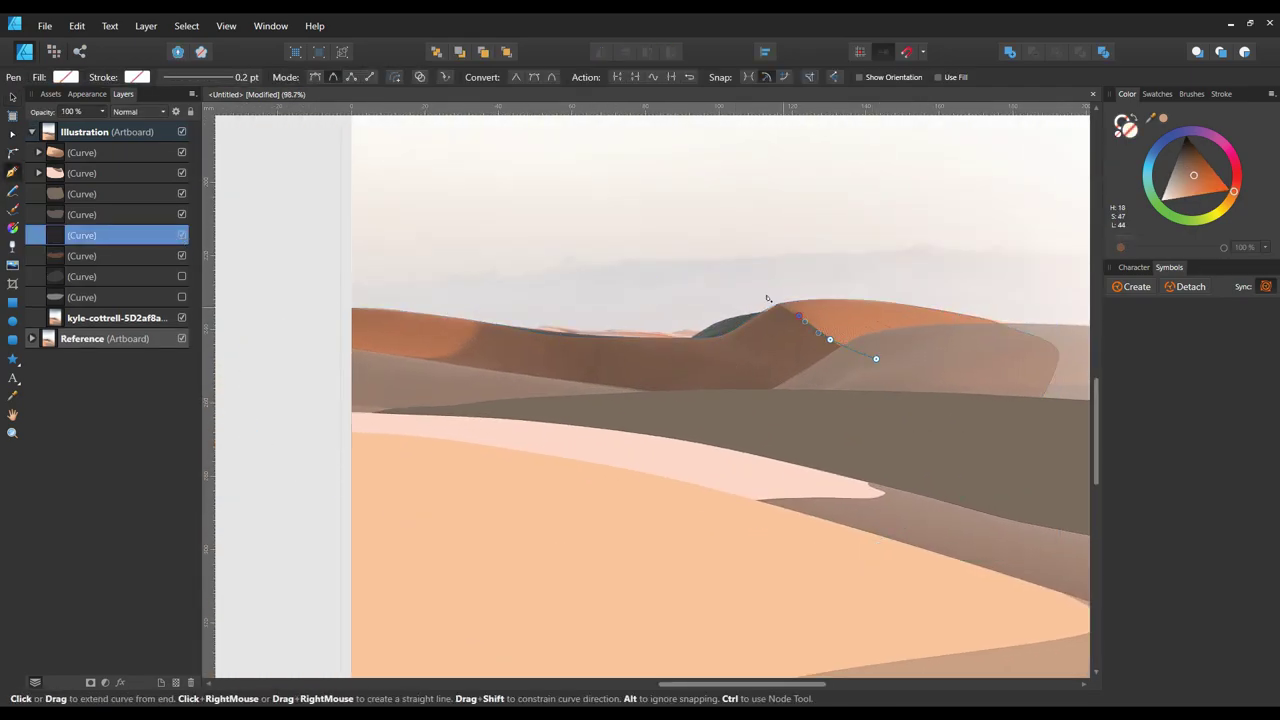
{"action": "key", "text": "ctrl+z"}
{"action": "key", "text": "ctrl+z"}
{"action": "key", "text": "ctrl+z"}
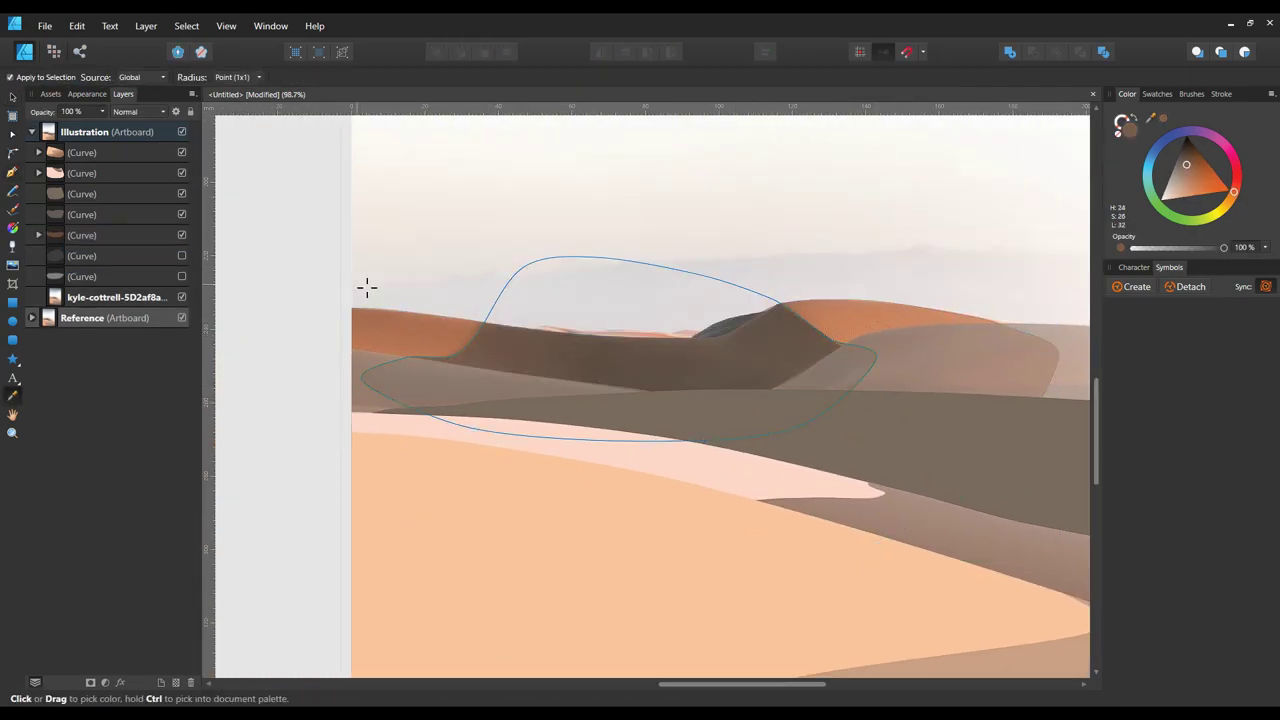
{"action": "key", "text": "ctrl+z"}
{"action": "key", "text": "ctrl+z"}
{"action": "left_click", "coordinate": [137, 210]}
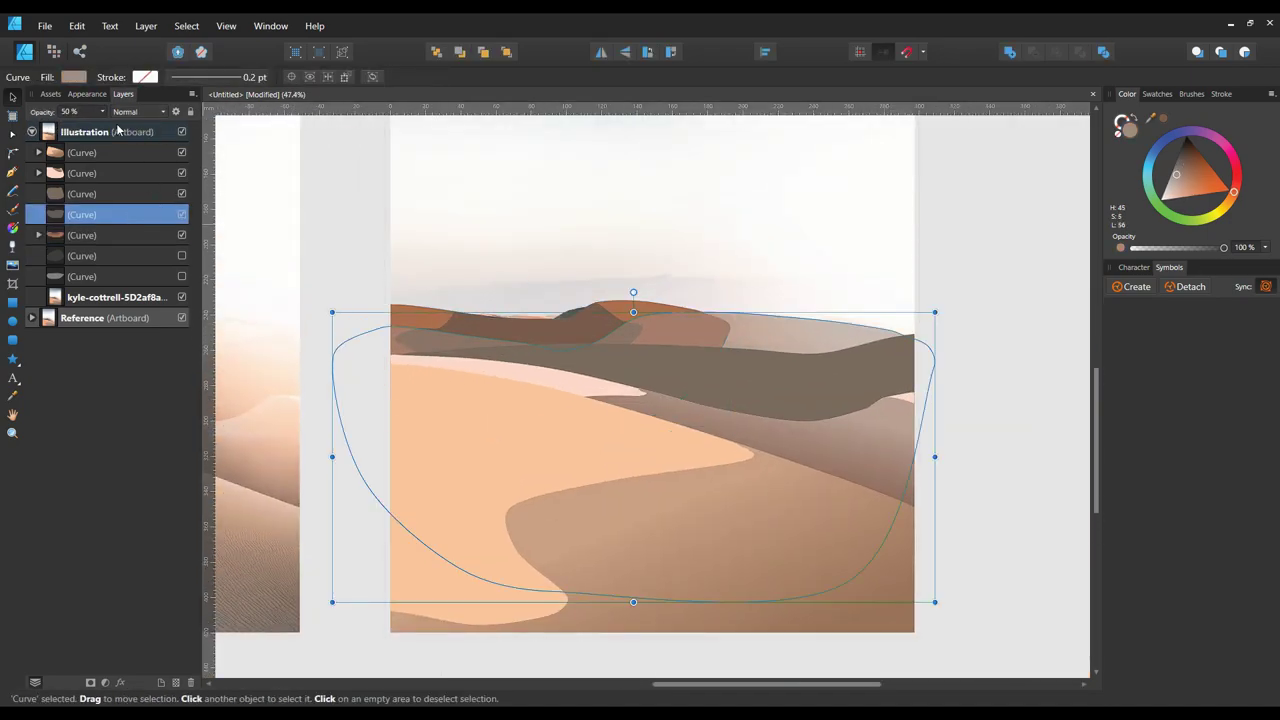
{"action": "left_click", "coordinate": [140, 276]}
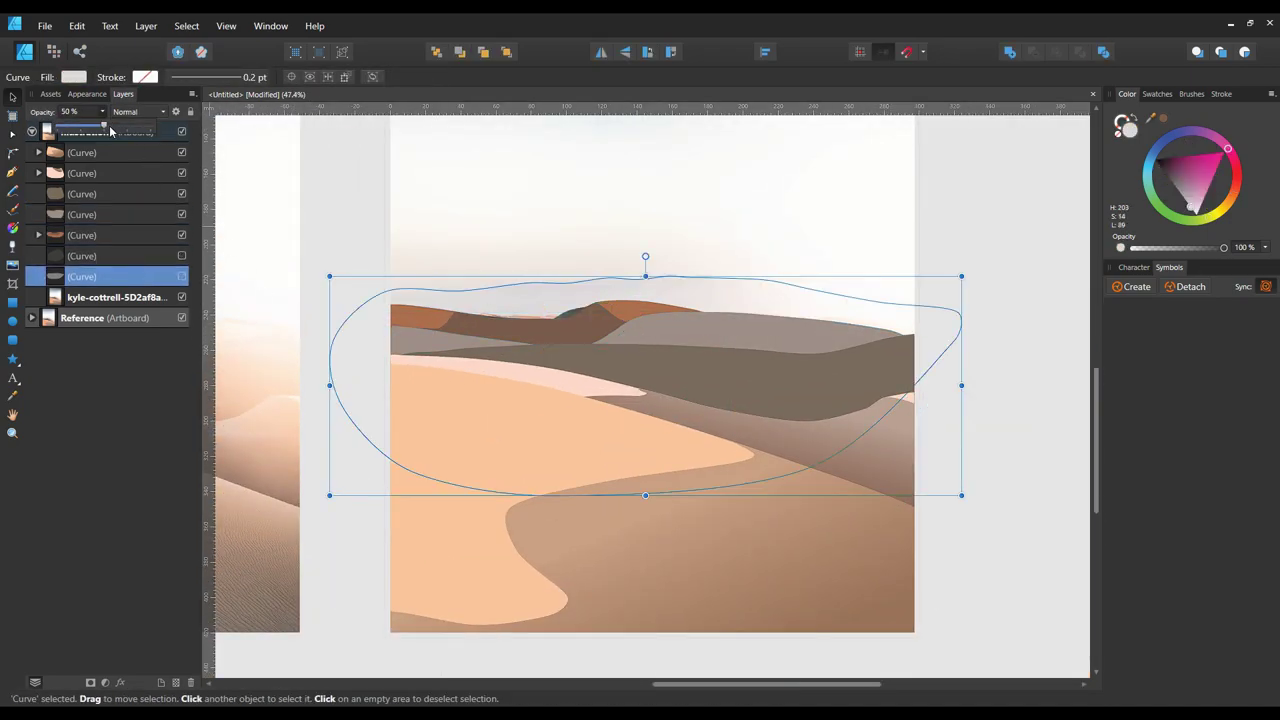
{"action": "scroll", "coordinate": [848, 297], "scroll_direction": "down", "scroll_amount": 2}
Draw a sky rectangle filled with a vertical blue-grey-to-white gradient
{"action": "scroll", "coordinate": [474, 329], "scroll_direction": "up", "scroll_amount": 1}
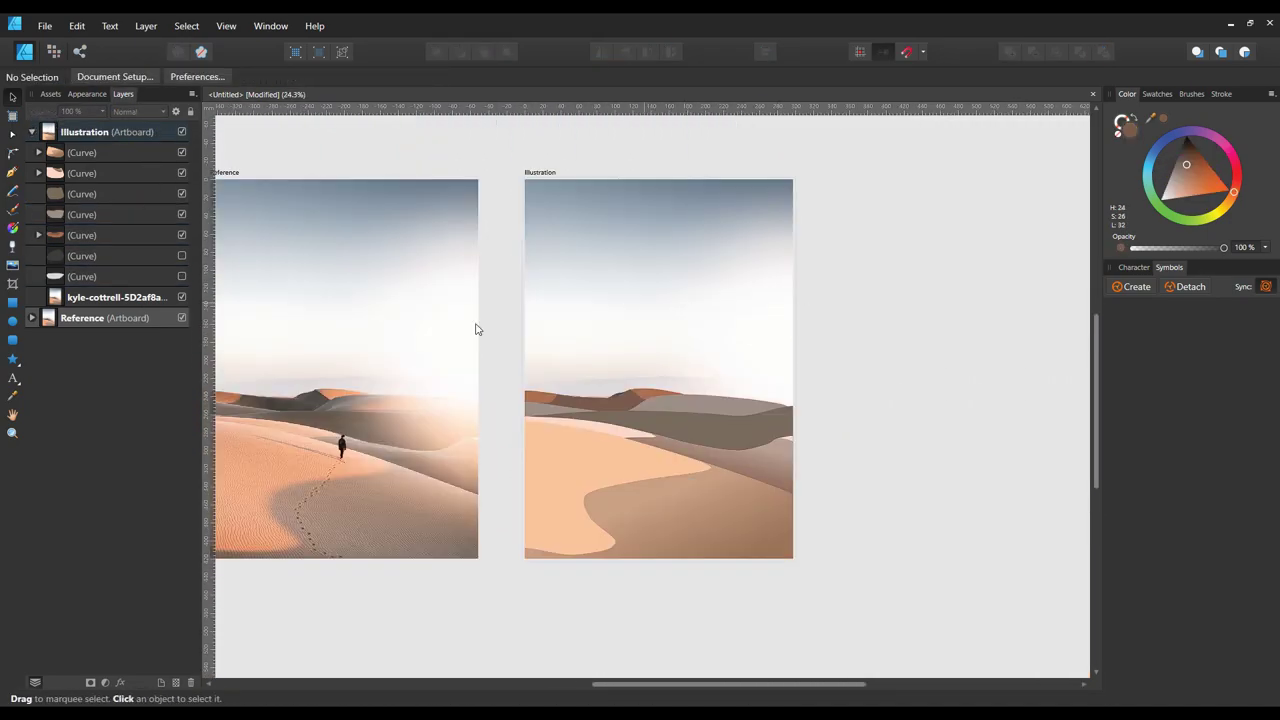
{"action": "left_click", "coordinate": [483, 368]}
{"action": "key", "text": "m"}
{"action": "left_click_drag", "start_coordinate": [488, 139], "coordinate": [828, 442]}
{"action": "key", "text": "i"}
{"action": "left_click", "coordinate": [357, 180]}
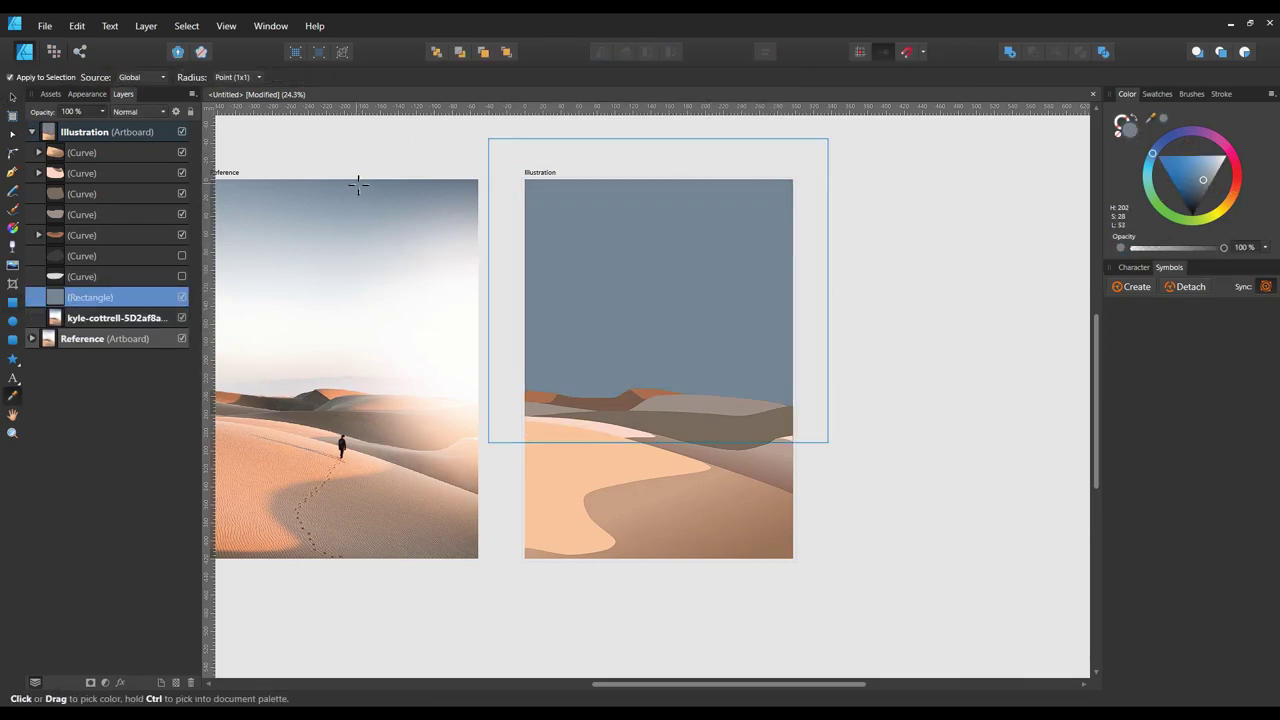
{"action": "key", "text": "g"}
{"action": "left_click_drag", "start_coordinate": [659, 188], "coordinate": [659, 371]}
{"action": "left_click", "coordinate": [658, 371]}
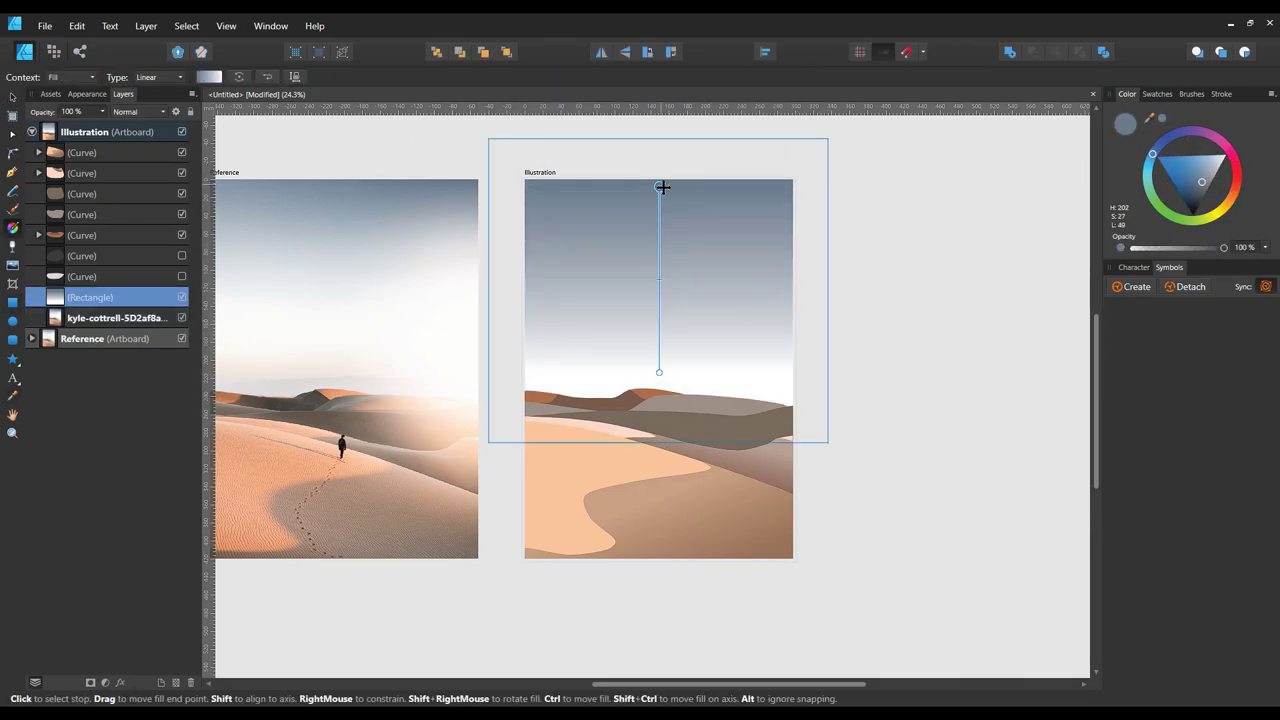
Draw a warm near-white circle near the horizon and enlarge it around its centre
{"action": "key", "text": "v"}
{"action": "left_click", "coordinate": [865, 354]}
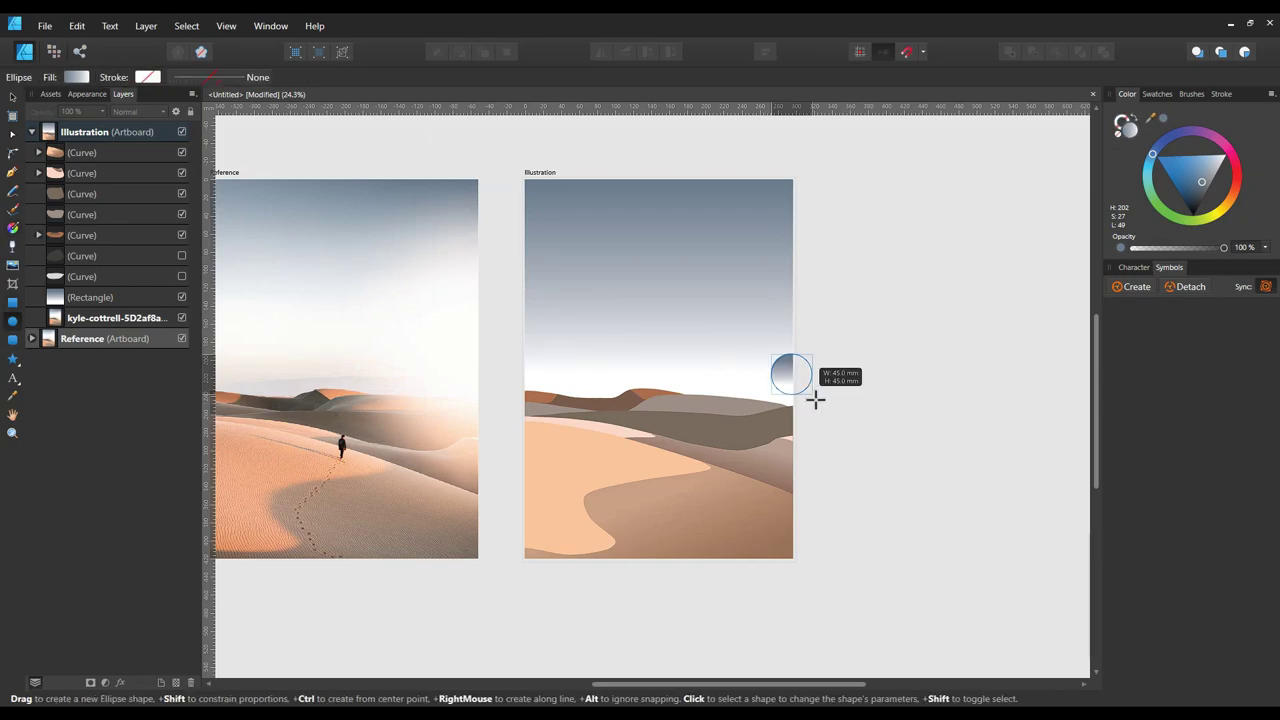
{"action": "left_click_drag", "start_coordinate": [815, 399], "coordinate": [815, 400]}
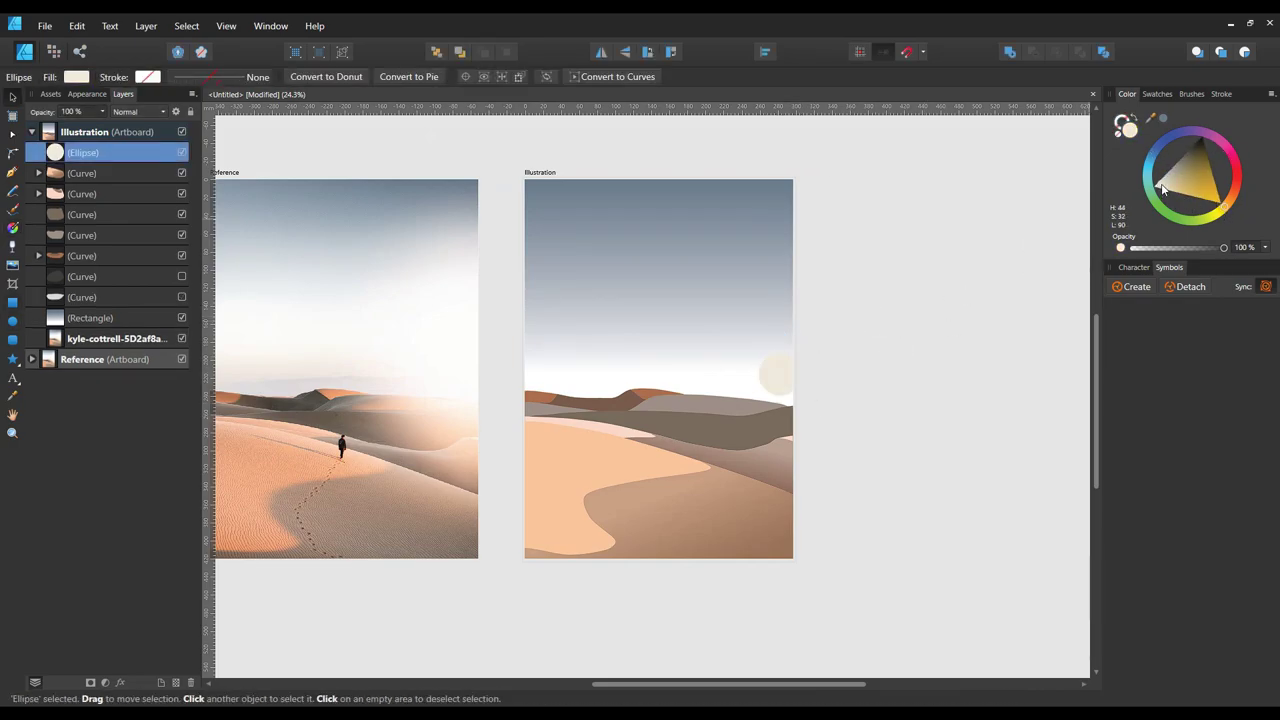
{"action": "left_click", "coordinate": [1158, 193]}
{"action": "scroll", "coordinate": [837, 371], "scroll_direction": "up", "scroll_amount": 2}
{"action": "scroll", "coordinate": [837, 300], "scroll_direction": "down", "scroll_amount": 2}
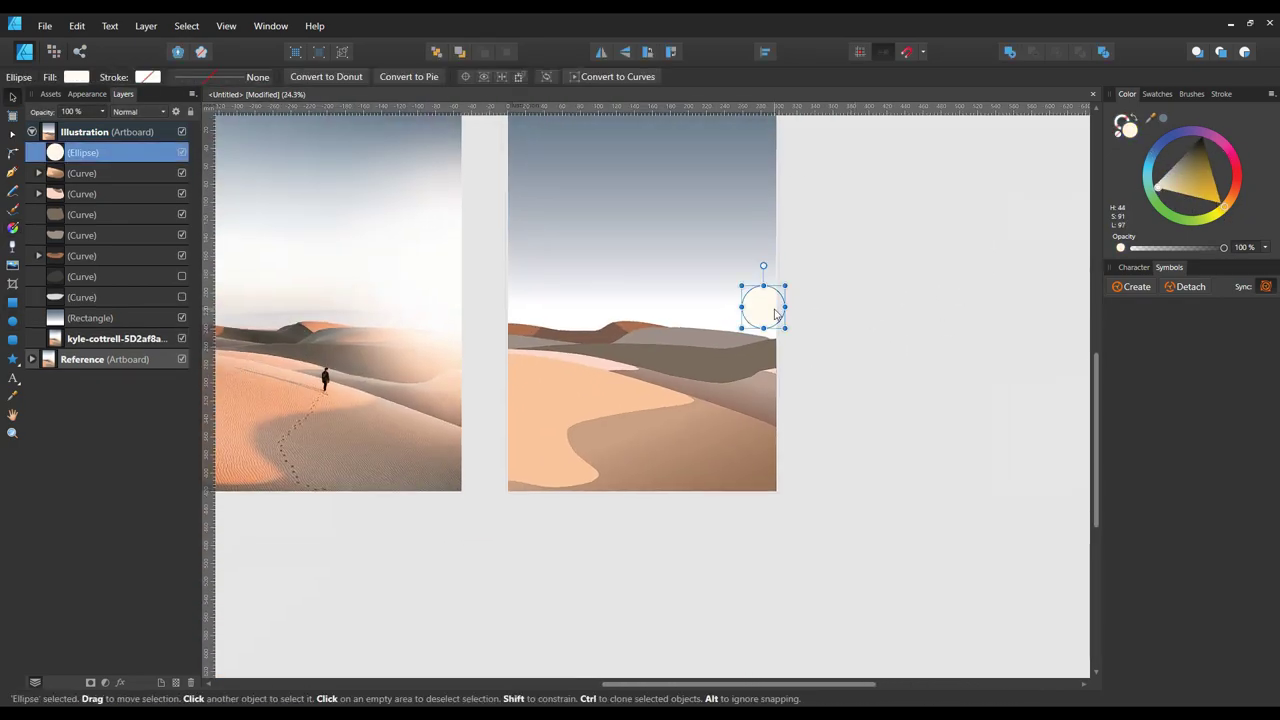
{"action": "mouse_move", "coordinate": [785, 330]}
{"action": "left_mouse_down"}
{"action": "mouse_move", "coordinate": [943, 428]}
{"action": "mouse_move", "coordinate": [878, 426]}
{"action": "left_mouse_up"}
Duplicate the circle into seven concentric rings, scale them up and fade them to 19% opacity
{"action": "key", "text": "3"}
{"action": "key", "text": "5"}
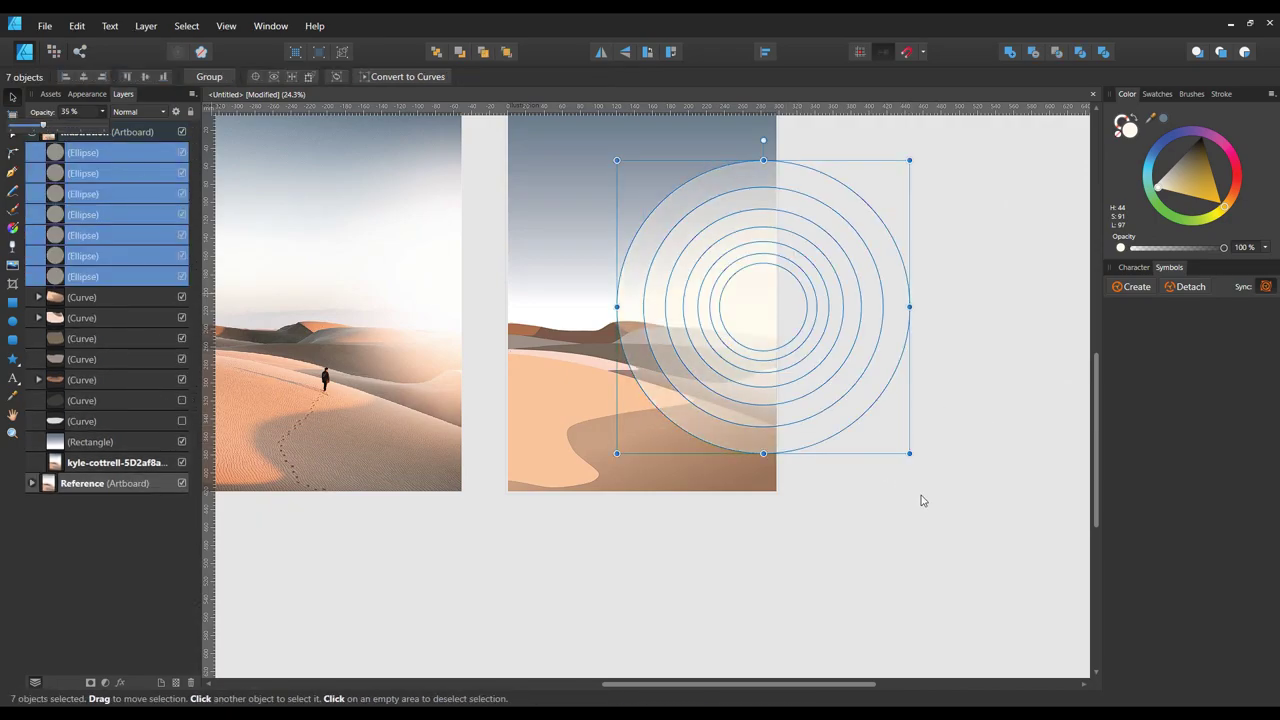
{"action": "key", "text": "ctrl+0"}
{"action": "left_click", "coordinate": [144, 276], "text": "shift"}
{"action": "left_click_drag", "start_coordinate": [677, 222], "coordinate": [595, 124]}
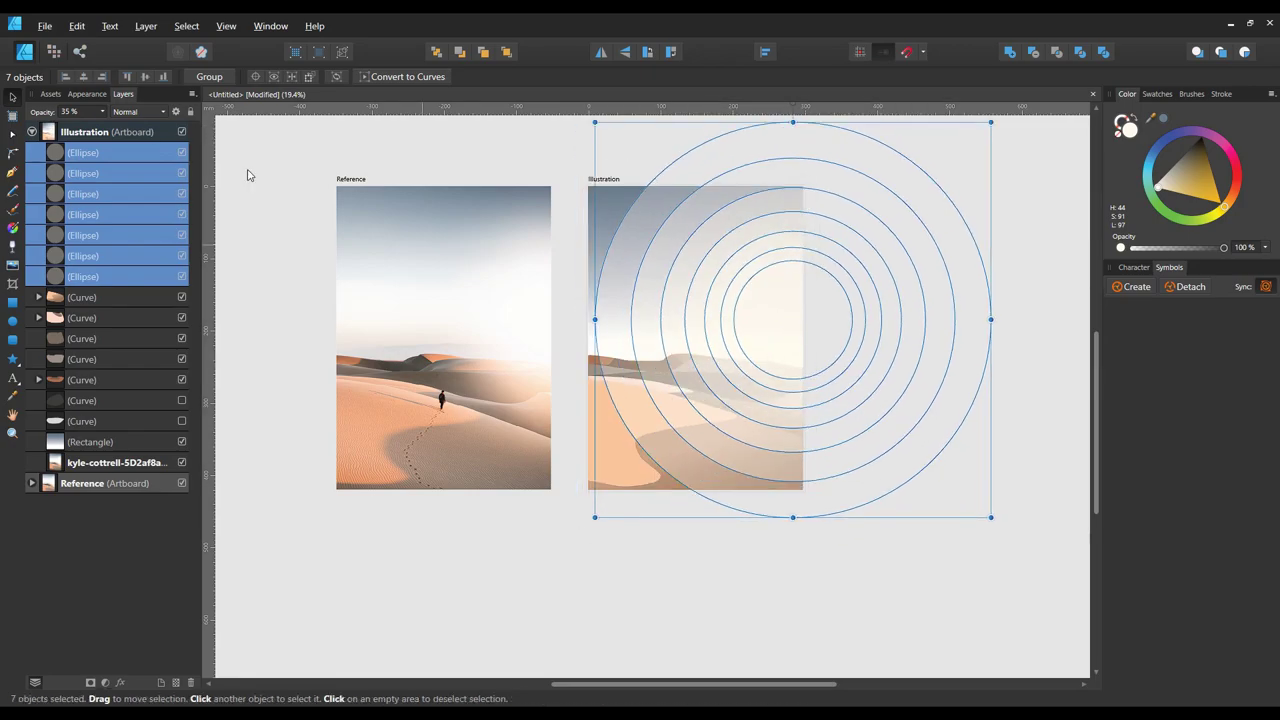
{"action": "key", "text": "2"}
{"action": "key", "text": "1"}
{"action": "left_click", "coordinate": [588, 540]}
Bring the front dune curves to the top and restack one curve beneath the rings
{"action": "scroll", "coordinate": [588, 540], "scroll_direction": "up", "scroll_amount": 2}
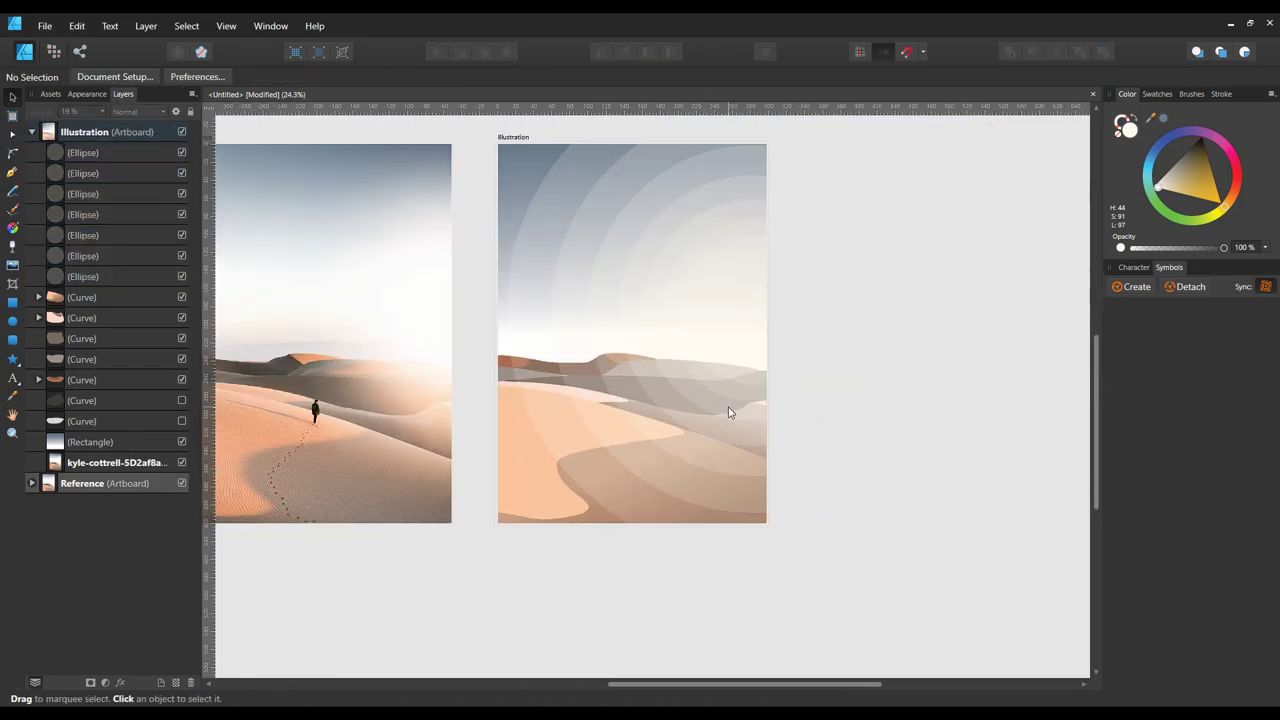
{"action": "left_click", "coordinate": [632, 428]}
{"action": "key", "text": "ctrl+shift+bracketright"}
{"action": "left_click", "coordinate": [917, 454]}
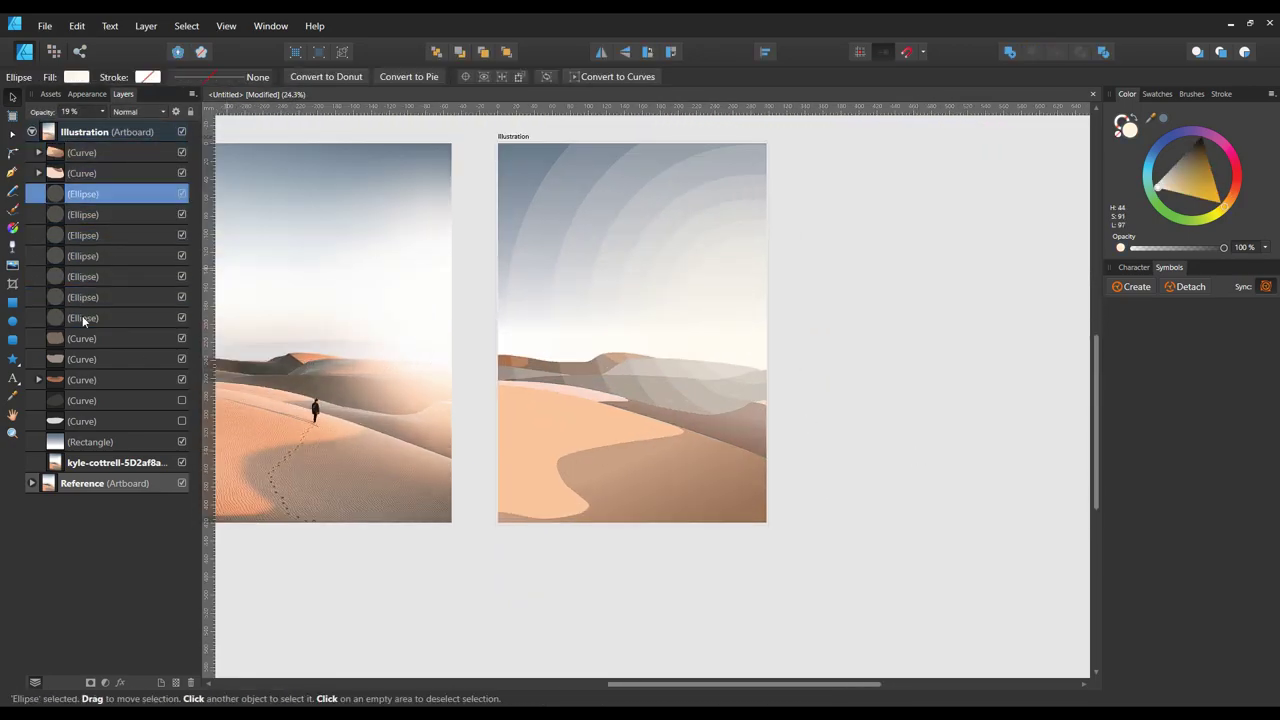
{"action": "left_click_drag", "start_coordinate": [895, 470], "coordinate": [944, 533]}
Group the ring circles with Ctrl+G and move the front dune curves above the group
{"action": "left_click", "coordinate": [567, 383]}
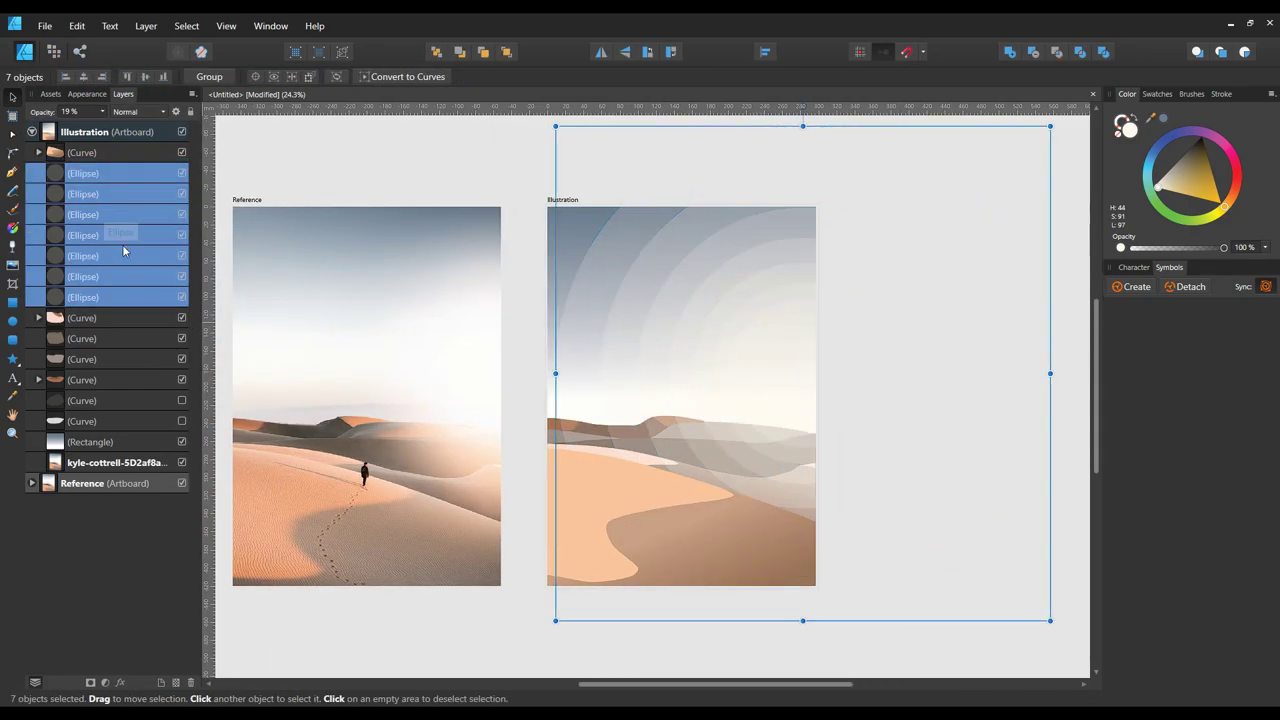
{"action": "key", "text": "ctrl+g"}
{"action": "left_click", "coordinate": [700, 520]}
{"action": "left_click", "coordinate": [720, 470], "text": "shift"}
{"action": "key", "text": "ctrl+bracketright"}
{"action": "scroll", "coordinate": [731, 469], "scroll_direction": "up", "scroll_amount": 1}
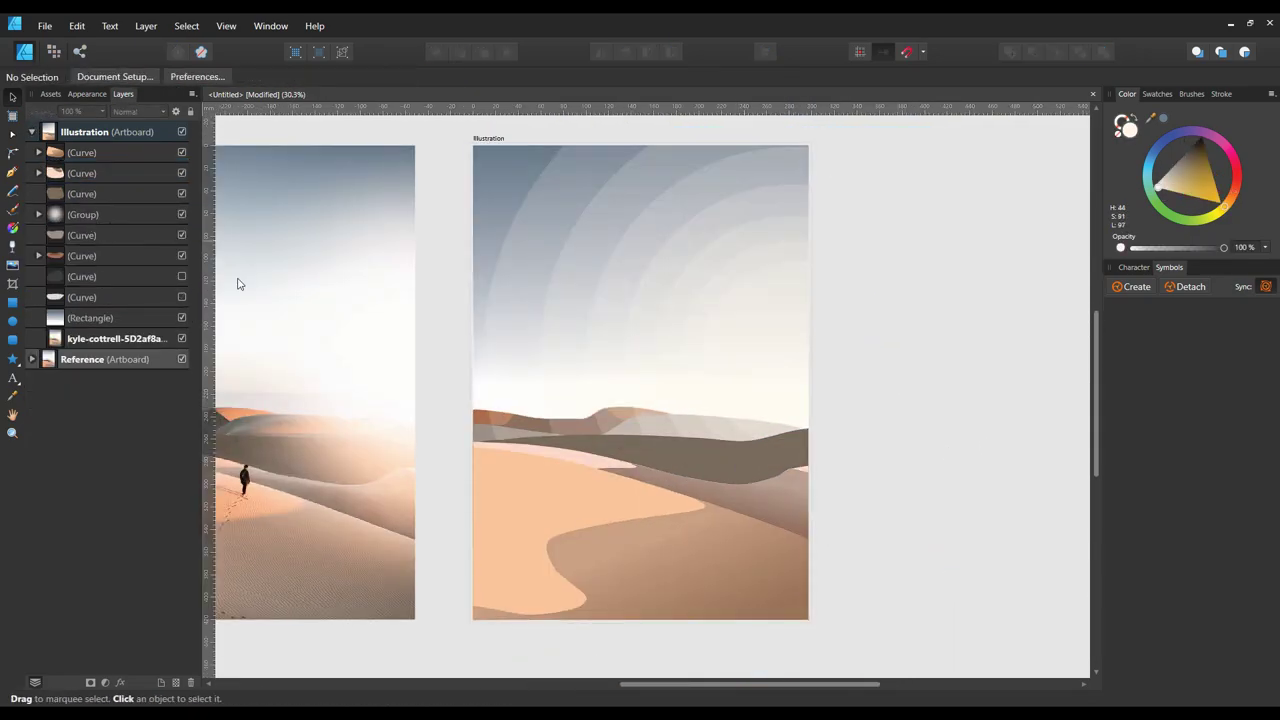
Recolour the middle dune curve a deeper brown on the Colour wheel
{"action": "left_click", "coordinate": [90, 193]}
{"action": "key", "text": "a"}
{"action": "left_click_drag", "start_coordinate": [1190, 175], "coordinate": [1173, 181]}
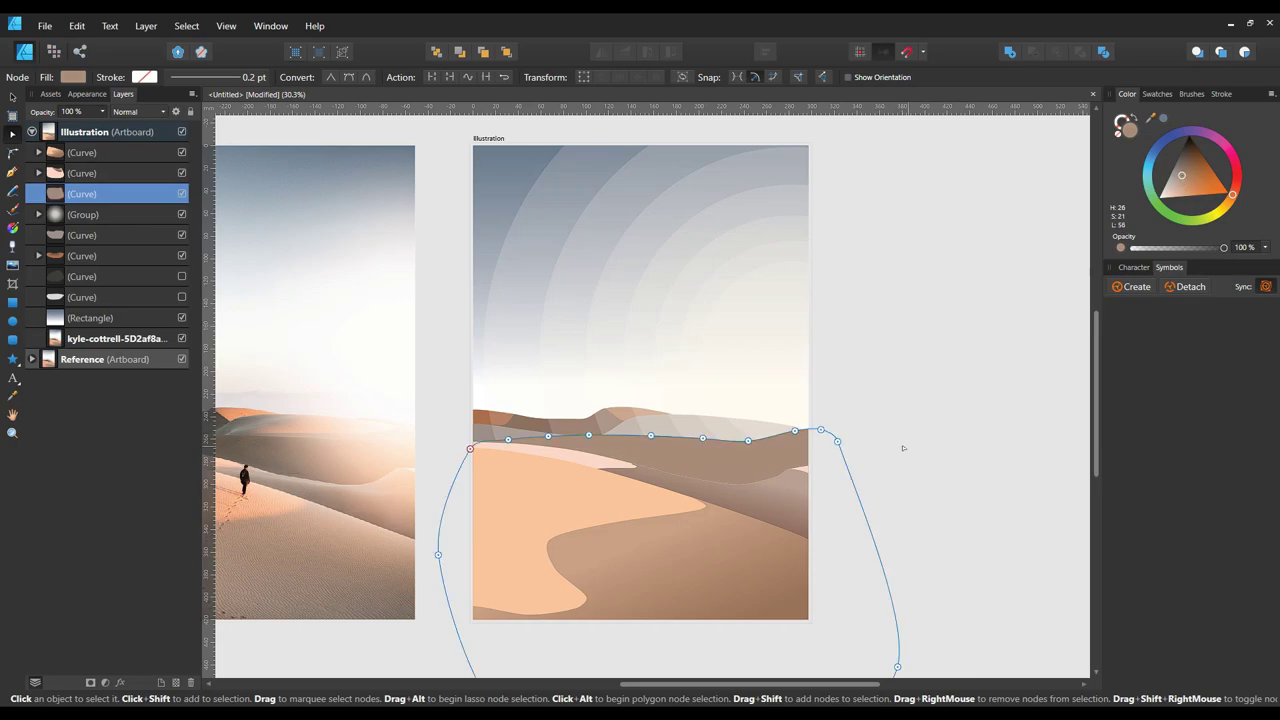
{"action": "key", "text": "ctrl+d"}
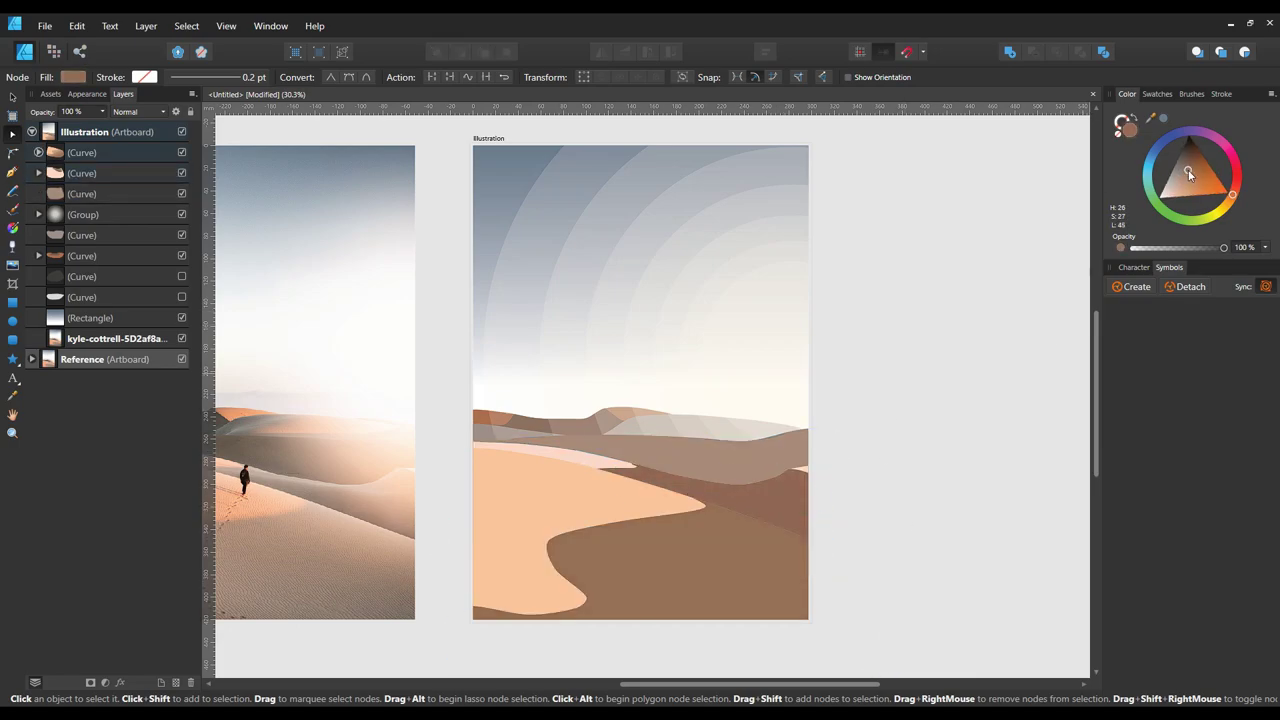
Expand the sun-glow group in the Layers panel and select its top ring ellipse
{"action": "scroll", "coordinate": [880, 400], "scroll_direction": "down", "scroll_amount": 2}
{"action": "scroll", "coordinate": [880, 397], "scroll_direction": "up", "scroll_amount": 2}
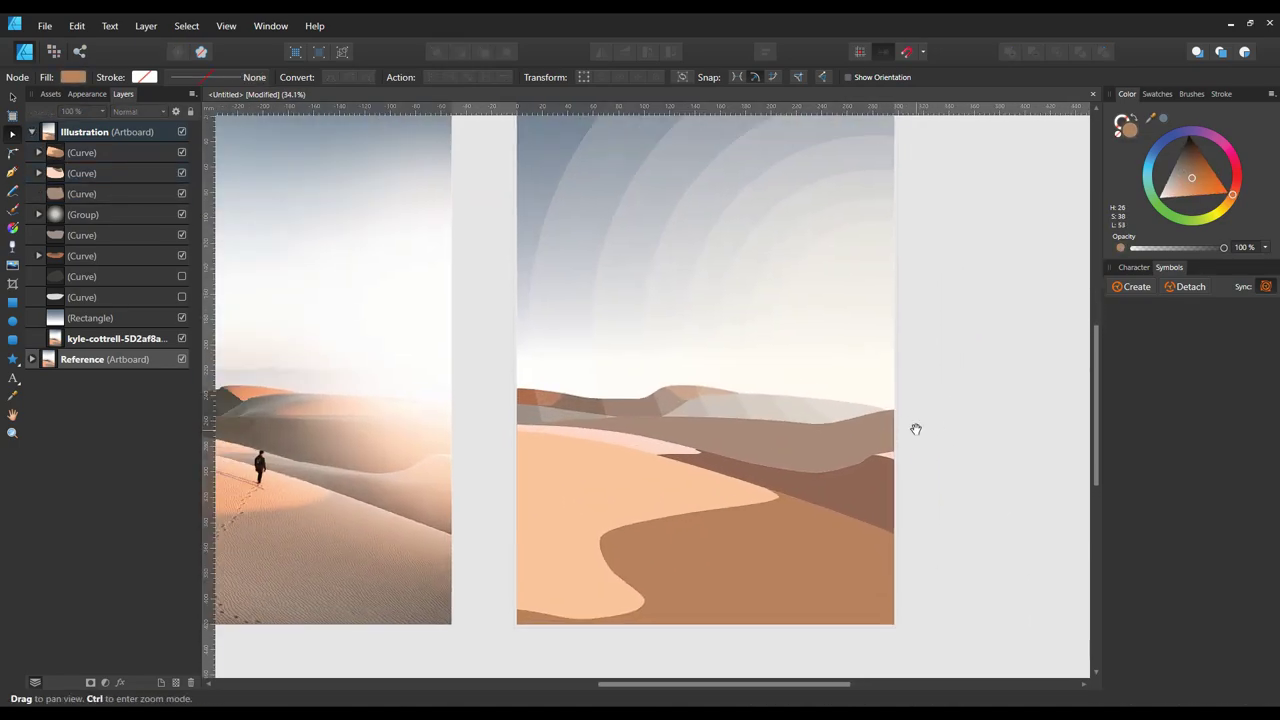
{"action": "left_click", "coordinate": [846, 371]}
{"action": "double_click", "coordinate": [842, 350]}
{"action": "left_click", "coordinate": [100, 214]}
{"action": "left_click", "coordinate": [38, 214]}
{"action": "left_click", "coordinate": [95, 235]}
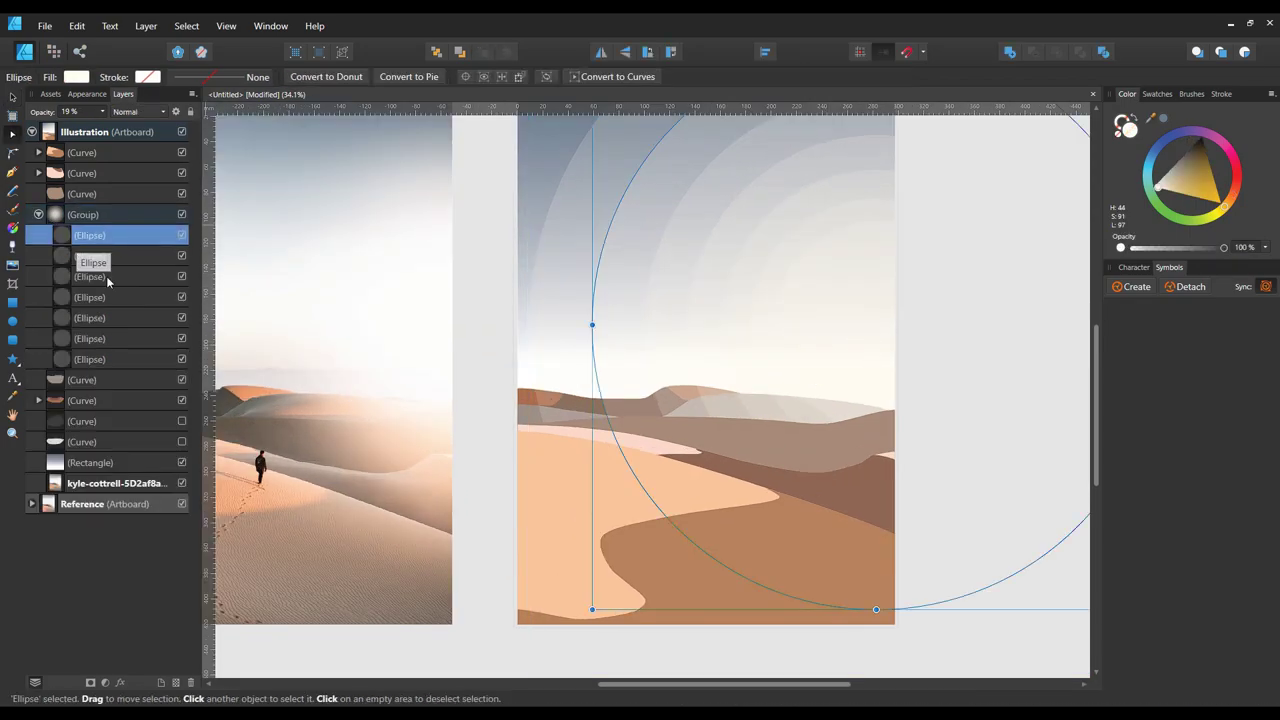
{"action": "left_click", "coordinate": [110, 318]}
{"action": "left_click", "coordinate": [85, 237]}
{"action": "left_click", "coordinate": [88, 297]}
{"action": "left_click", "coordinate": [88, 359]}
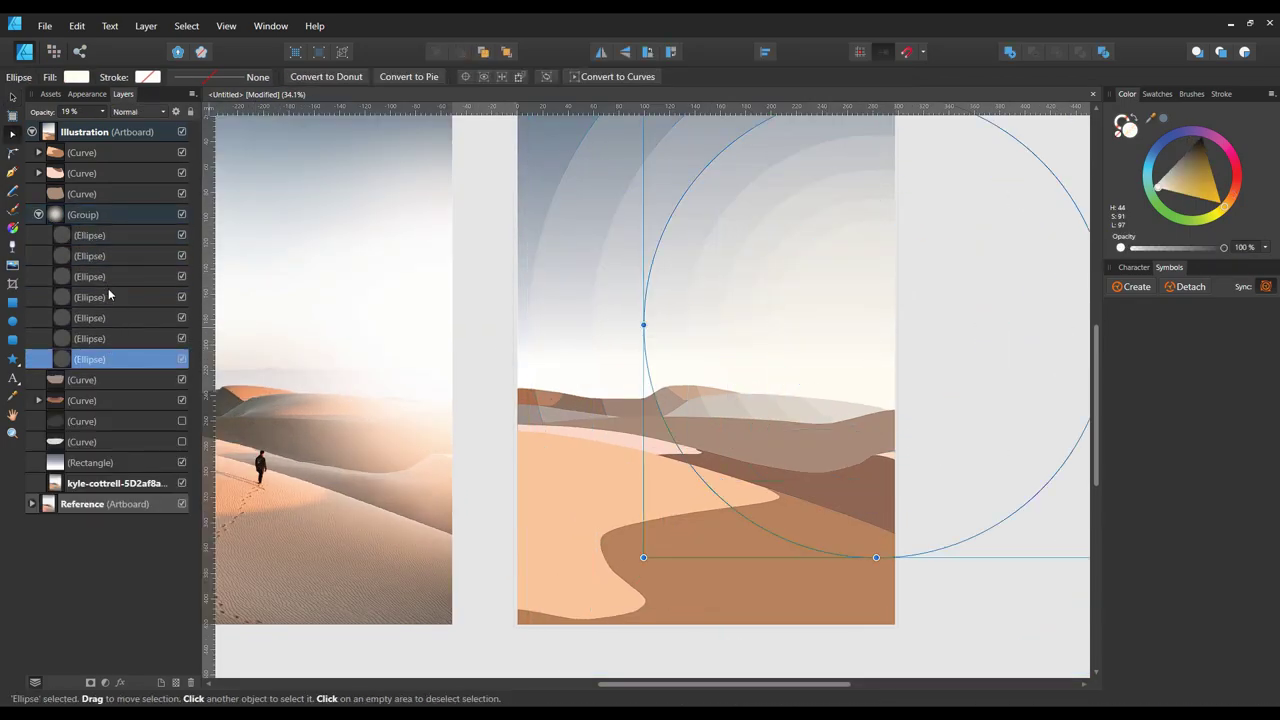
{"action": "left_click", "coordinate": [85, 276], "text": "shift"}
{"action": "left_click", "coordinate": [103, 338]}
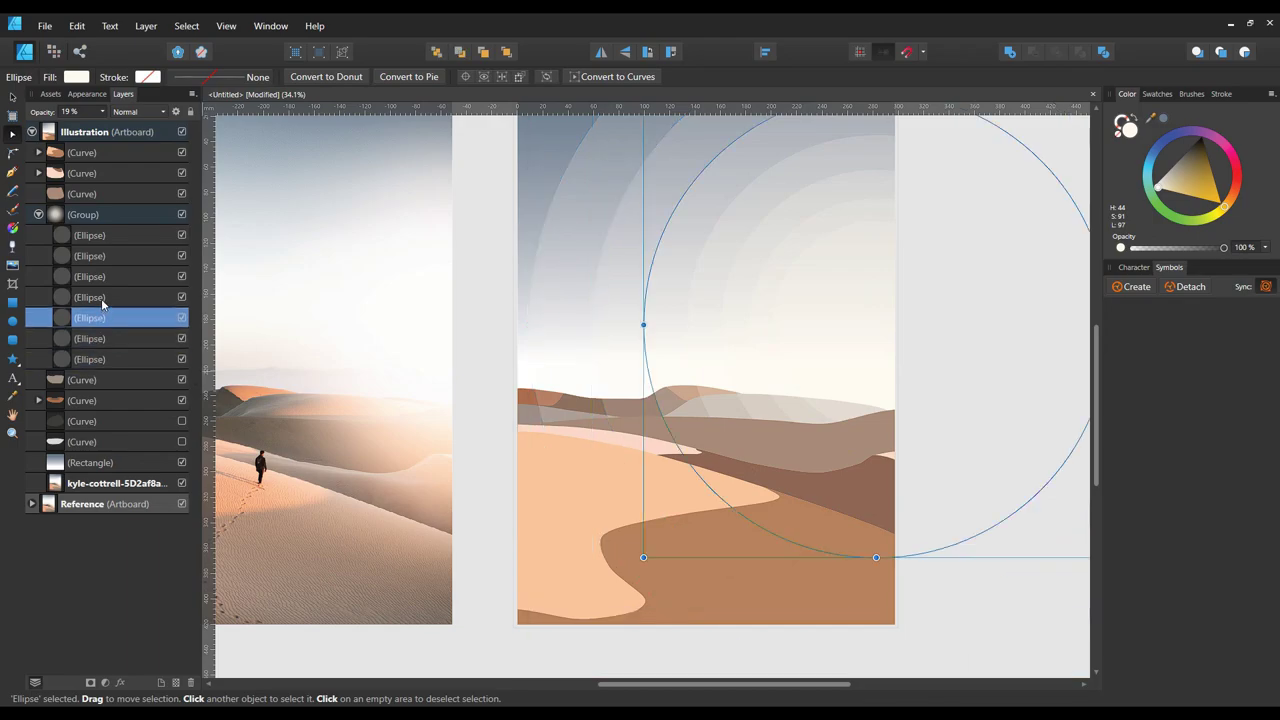
{"action": "left_click", "coordinate": [95, 235]}
Duplicate the top ring, shrink it, and repeat to add smaller concentric rings
{"action": "key", "text": "ctrl+j"}
{"action": "left_click_drag", "start_coordinate": [980, 429], "coordinate": [960, 410]}
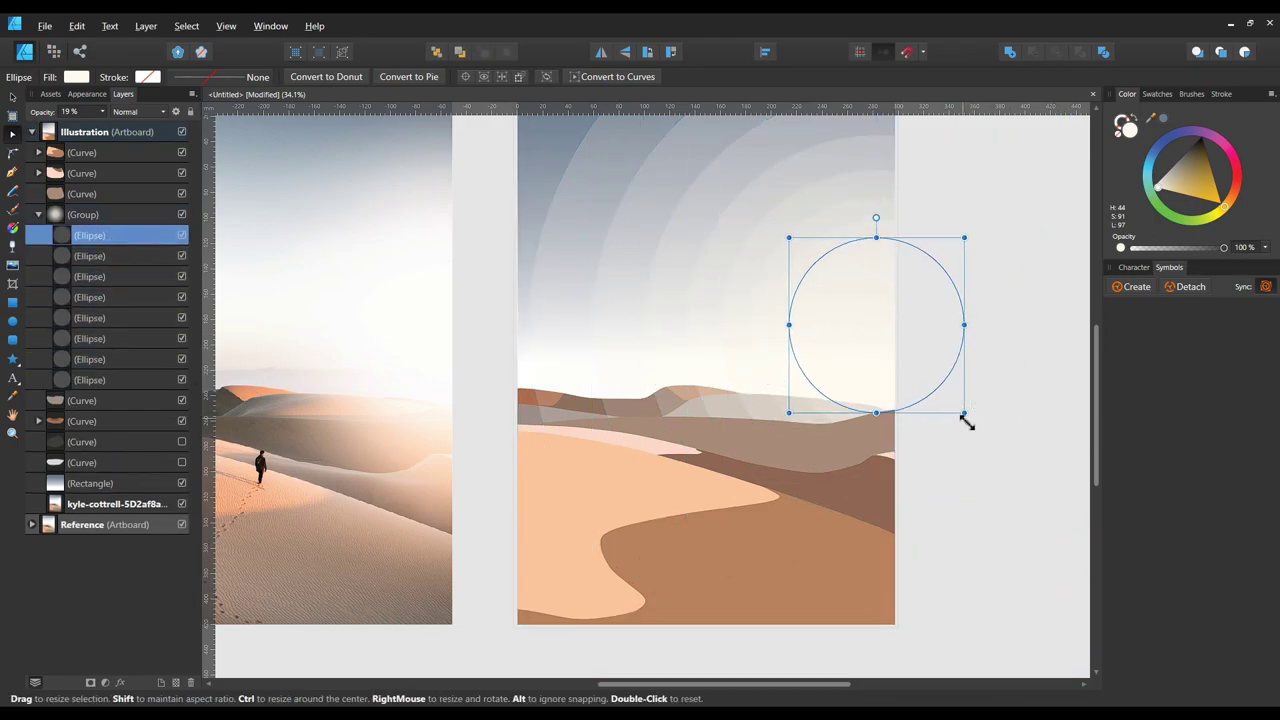
{"action": "key", "text": "ctrl+j"}
{"action": "key", "text": "ctrl+j"}
{"action": "key", "text": "ctrl+j"}
{"action": "key", "text": "ctrl+j"}
{"action": "key", "text": "ctrl+j"}
{"action": "key", "text": "ctrl+j"}
{"action": "key", "text": "ctrl+j"}
{"action": "key", "text": "ctrl+j"}
{"action": "key", "text": "ctrl+d"}
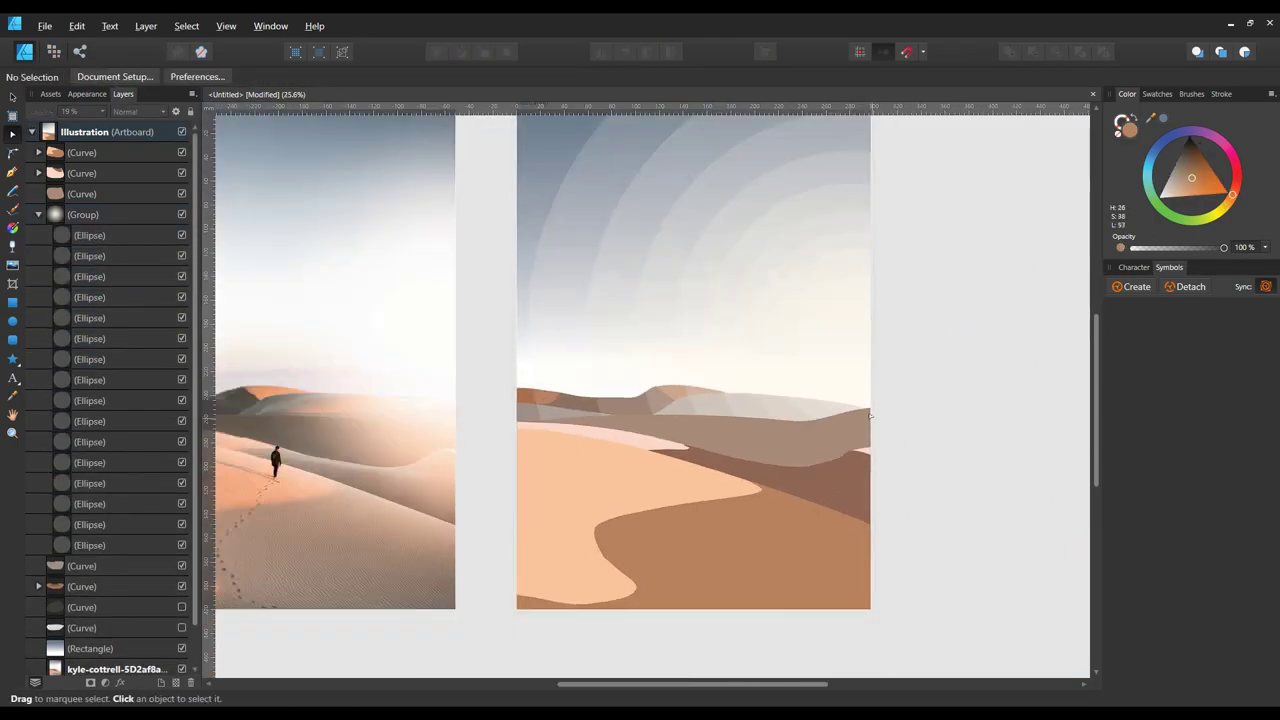
{"action": "key", "text": "ctrl+0"}
{"action": "scroll", "coordinate": [931, 451], "scroll_direction": "up", "scroll_amount": 1}
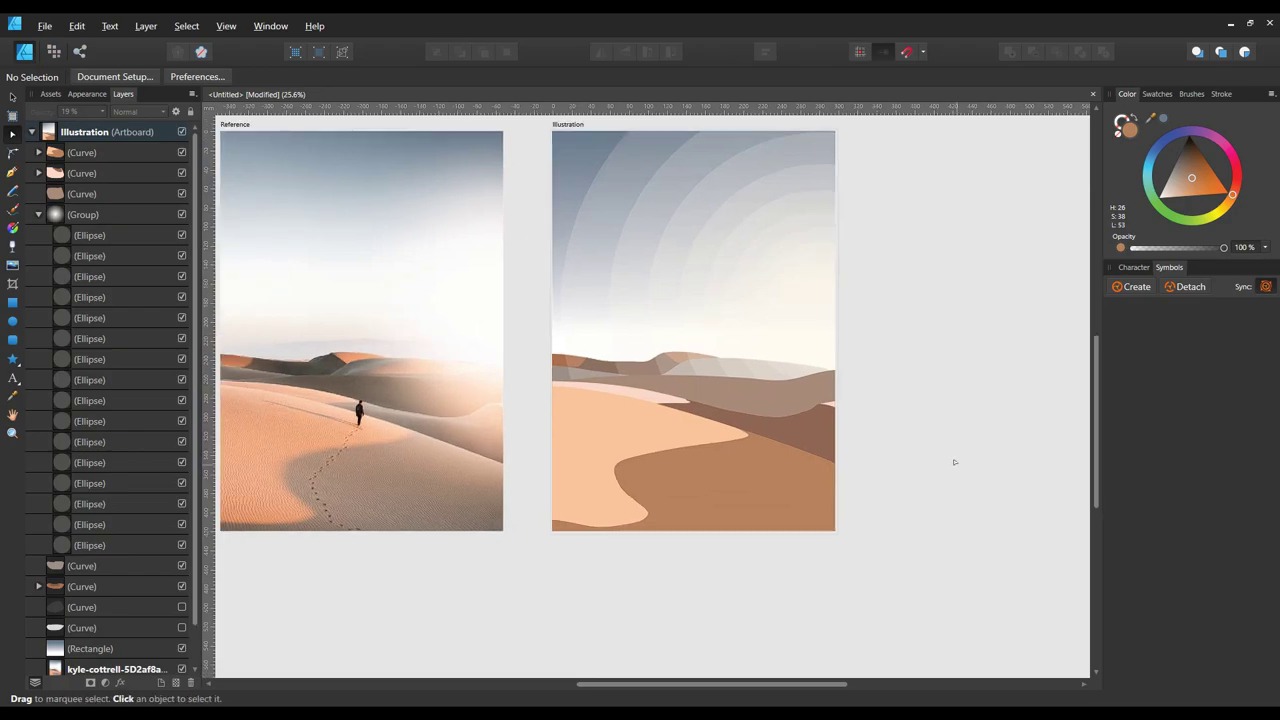
Zoom in on the illustration and hide the Reference artboard
{"action": "left_click", "coordinate": [85, 237]}
{"action": "left_click", "coordinate": [85, 545], "text": "shift"}
{"action": "left_click", "coordinate": [540, 588]}
{"action": "scroll", "coordinate": [774, 491], "scroll_direction": "up", "scroll_amount": 1}
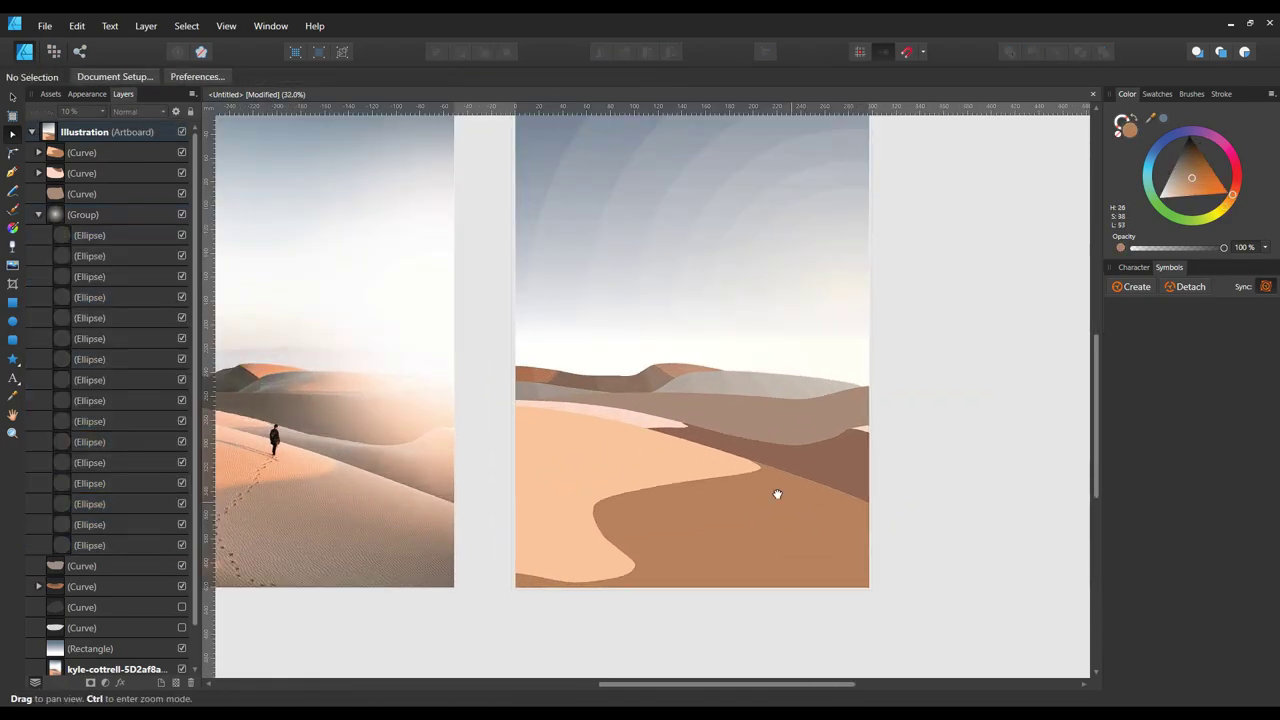
{"action": "scroll", "coordinate": [774, 491], "scroll_direction": "up", "scroll_amount": 1}
{"action": "scroll", "coordinate": [801, 404], "scroll_direction": "up", "scroll_amount": 2}
{"action": "scroll", "coordinate": [714, 430], "scroll_direction": "up", "scroll_amount": 1}
{"action": "left_click", "coordinate": [714, 430]}
{"action": "scroll", "coordinate": [714, 430], "scroll_direction": "down", "scroll_amount": 3}
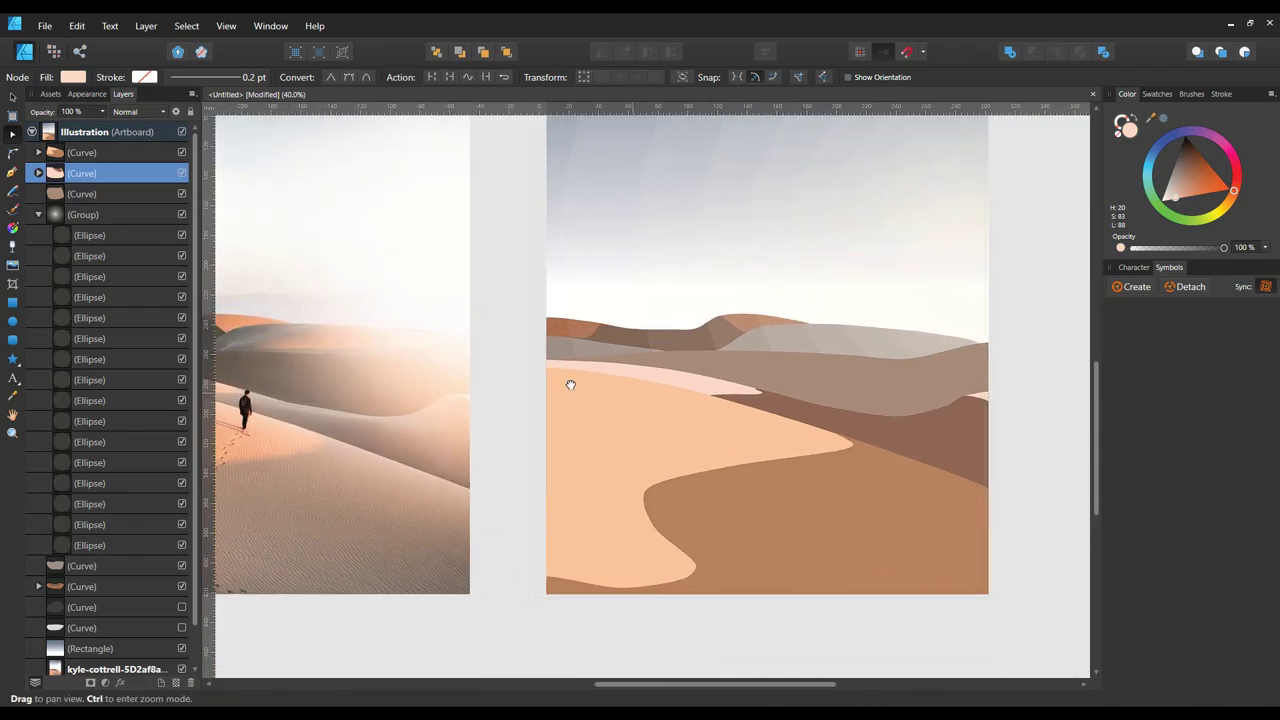
{"action": "scroll", "coordinate": [537, 425], "scroll_direction": "up", "scroll_amount": 1}
{"action": "scroll", "coordinate": [606, 428], "scroll_direction": "down", "scroll_amount": 3}
{"action": "key", "text": "v"}
{"action": "scroll", "coordinate": [606, 428], "scroll_direction": "down", "scroll_amount": 2}
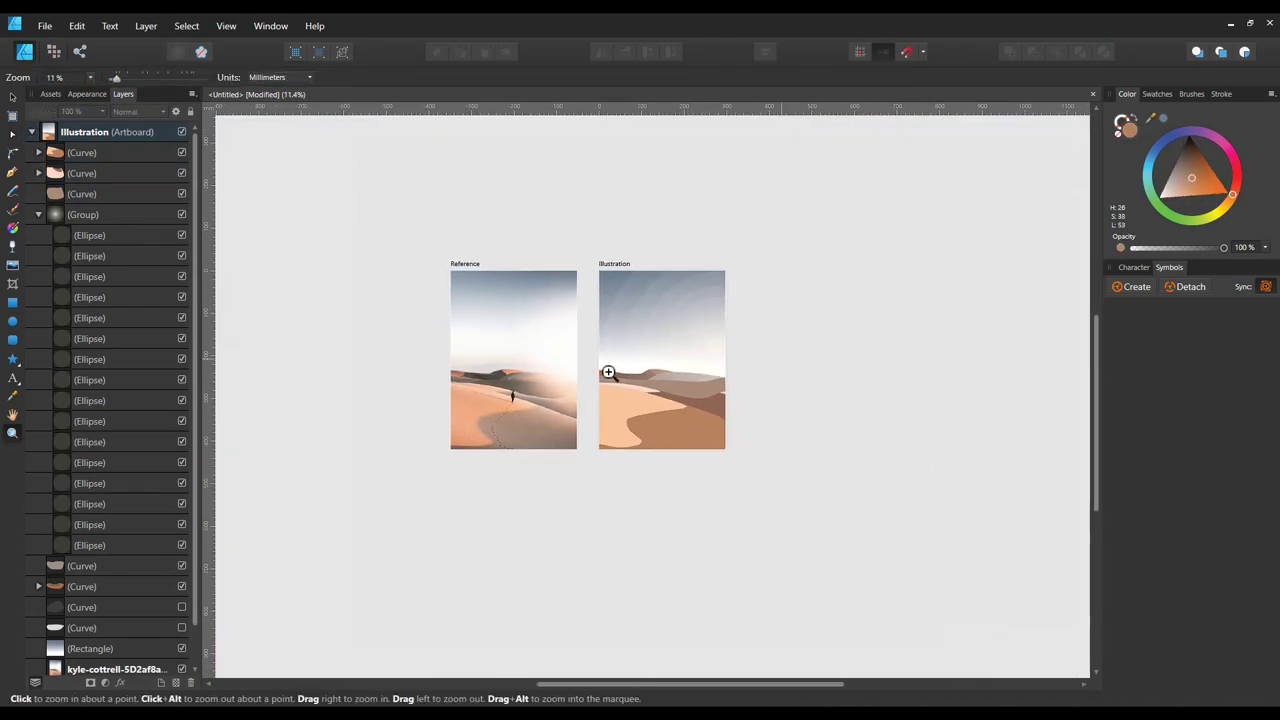
{"action": "left_click", "coordinate": [38, 131]}
{"action": "left_click", "coordinate": [181, 152]}
Group the three front dune curves and name the group Foreground dunes
{"action": "key", "text": "m"}
{"action": "scroll", "coordinate": [778, 400], "scroll_direction": "up", "scroll_amount": 2}
{"action": "left_click", "coordinate": [100, 131]}
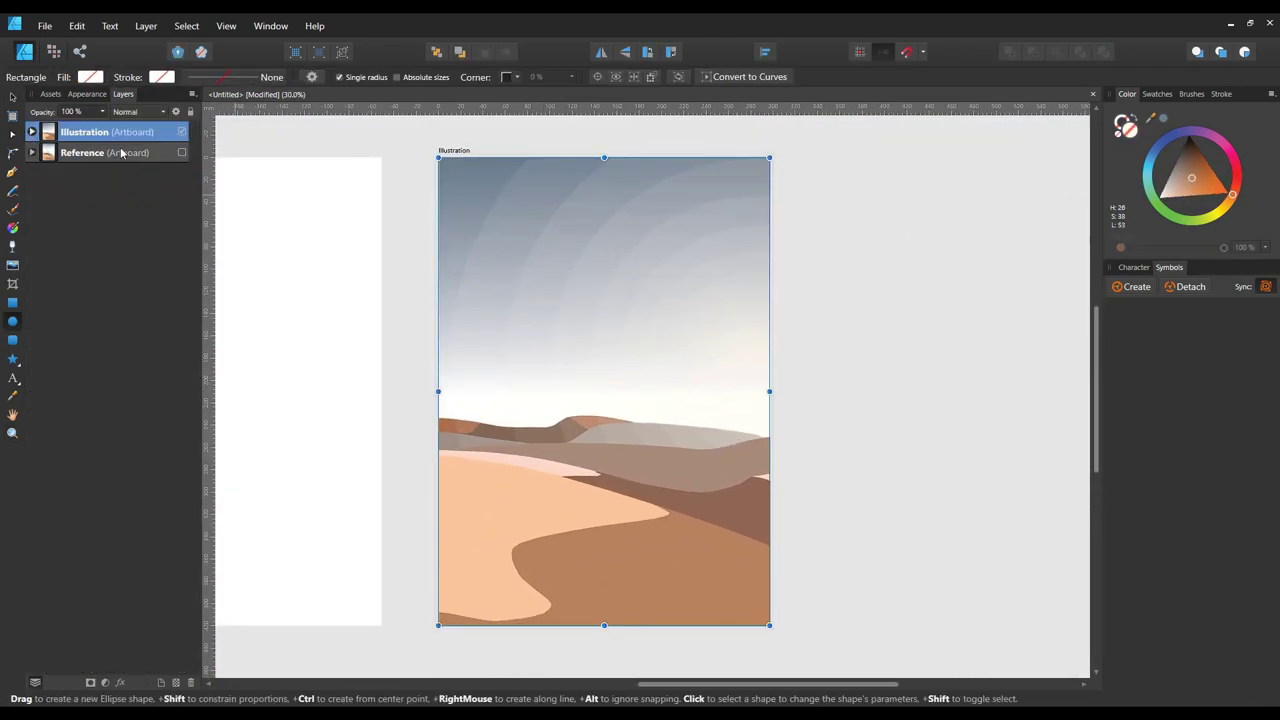
{"action": "left_click", "coordinate": [31, 131]}
{"action": "double_click", "coordinate": [111, 152]}
{"action": "left_click", "coordinate": [92, 193]}
{"action": "left_click", "coordinate": [90, 152], "text": "shift"}
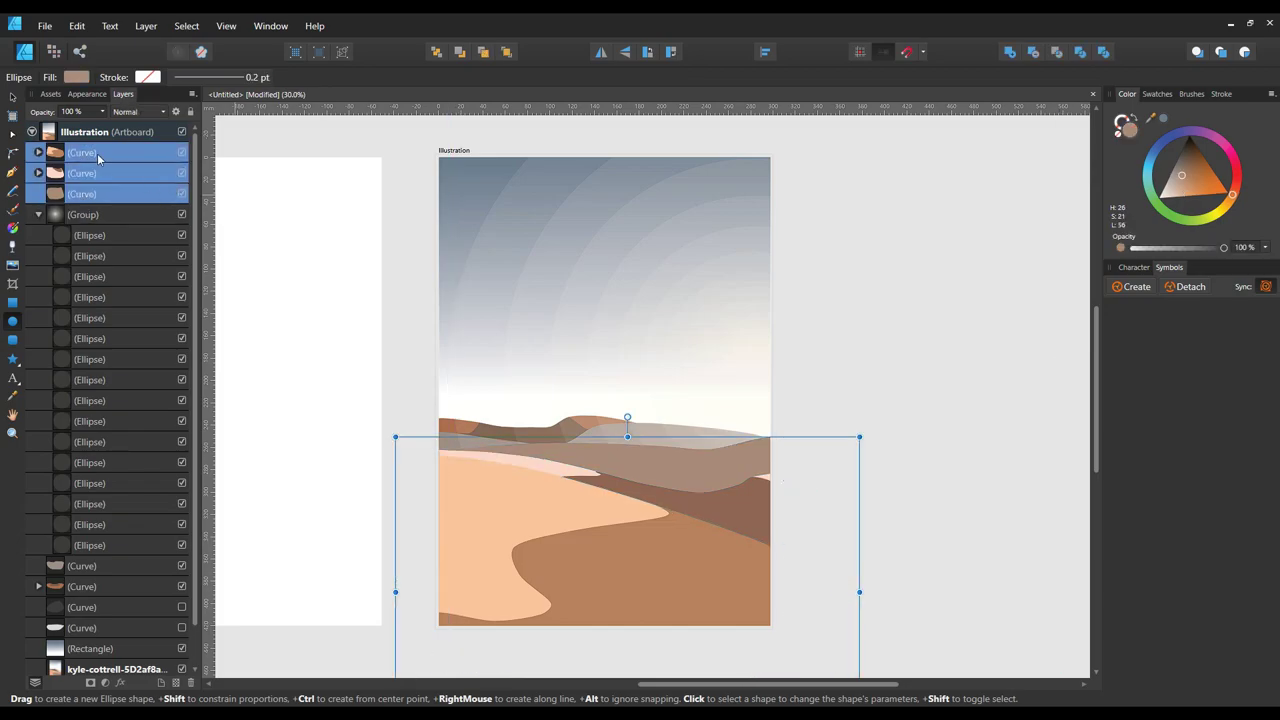
{"action": "key", "text": "ctrl+g"}
{"action": "double_click", "coordinate": [80, 152]}
{"action": "type", "text": "Foreground dunes"}
{"action": "left_click", "coordinate": [106, 177]}
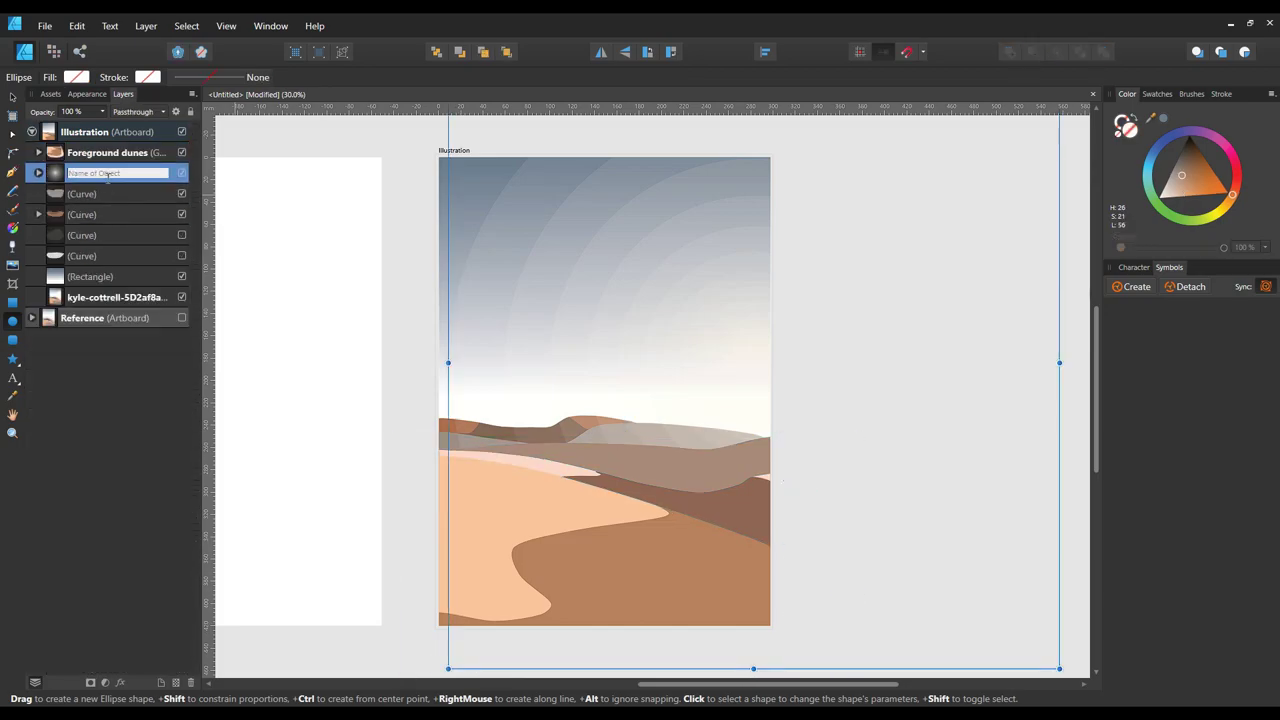
{"action": "type", "text": "Sunlight"}
Name the Sunlight group, then group the four background dune curves as Background Dunes
{"action": "left_click", "coordinate": [92, 193]}
{"action": "left_click", "coordinate": [90, 256], "text": "shift"}
{"action": "key", "text": "ctrl+g"}
{"action": "double_click", "coordinate": [80, 193]}
{"action": "type", "text": "Background Dunes"}
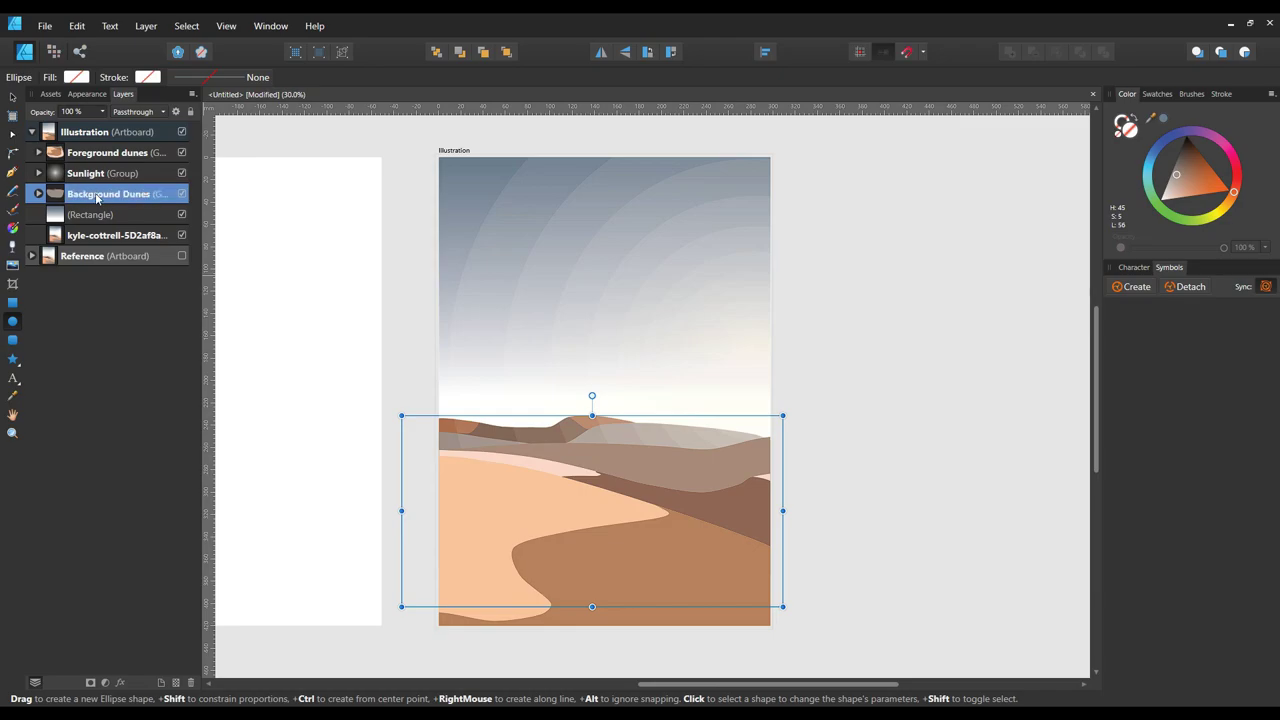
{"action": "left_click_drag", "start_coordinate": [115, 235], "coordinate": [125, 256]}
Rename the sky rectangle to Sky and deselect
{"action": "double_click", "coordinate": [90, 214]}
{"action": "type", "text": "Sky"}
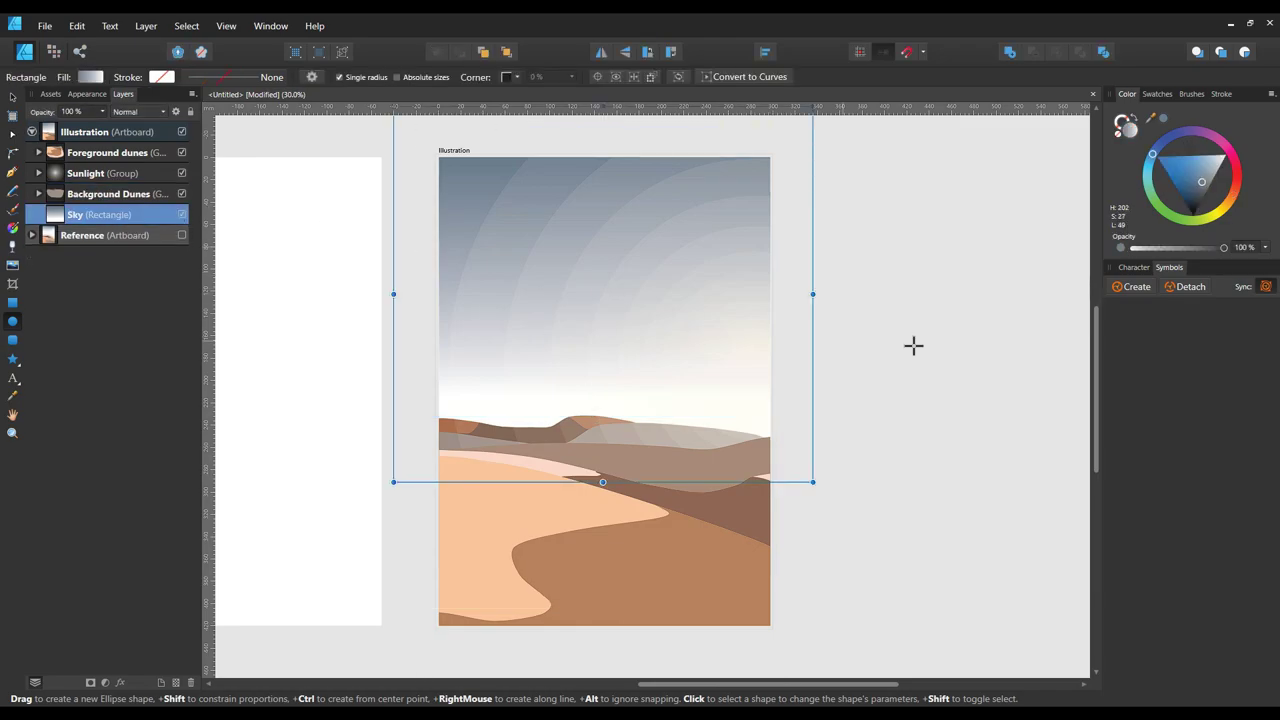
{"action": "left_click", "coordinate": [913, 345]}
{"action": "key", "text": "v"}
{"action": "scroll", "coordinate": [749, 266], "scroll_direction": "up", "scroll_amount": 3}
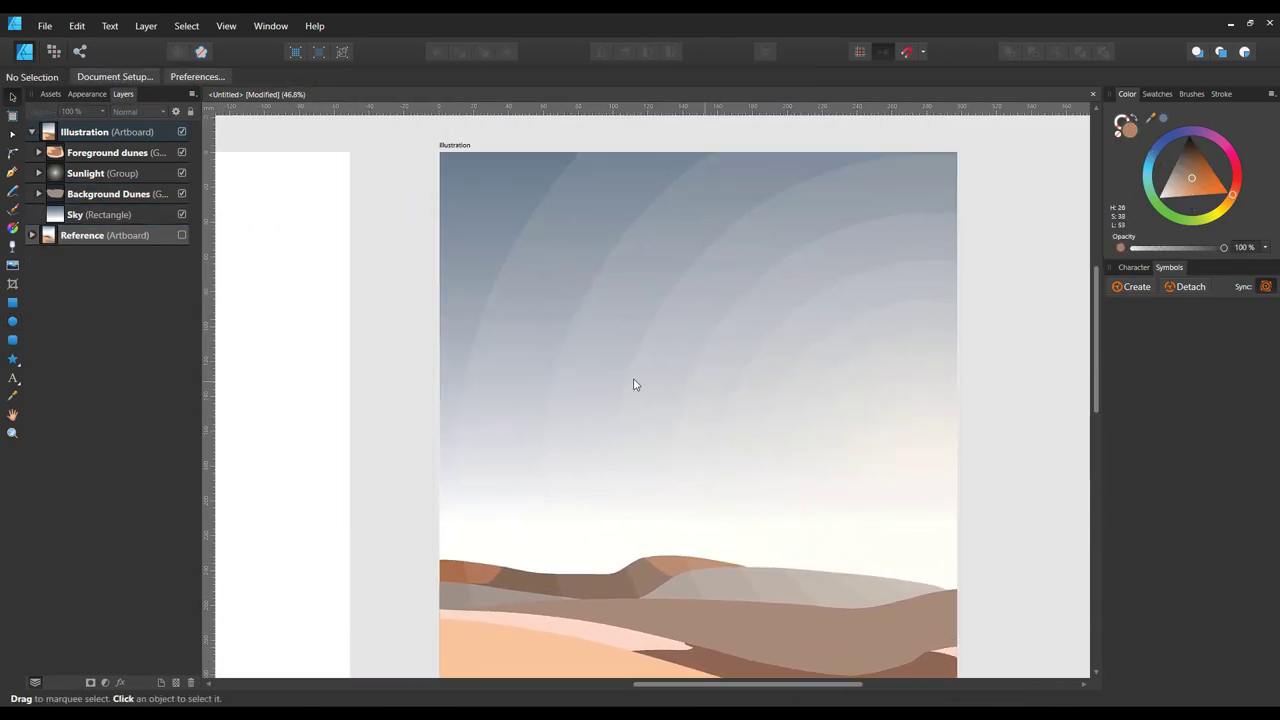
Draw a small white star ellipse in the sky and duplicate it
{"action": "left_click", "coordinate": [633, 384]}
{"action": "key", "text": "e"}
{"action": "left_click_drag", "start_coordinate": [494, 218], "coordinate": [506, 228]}
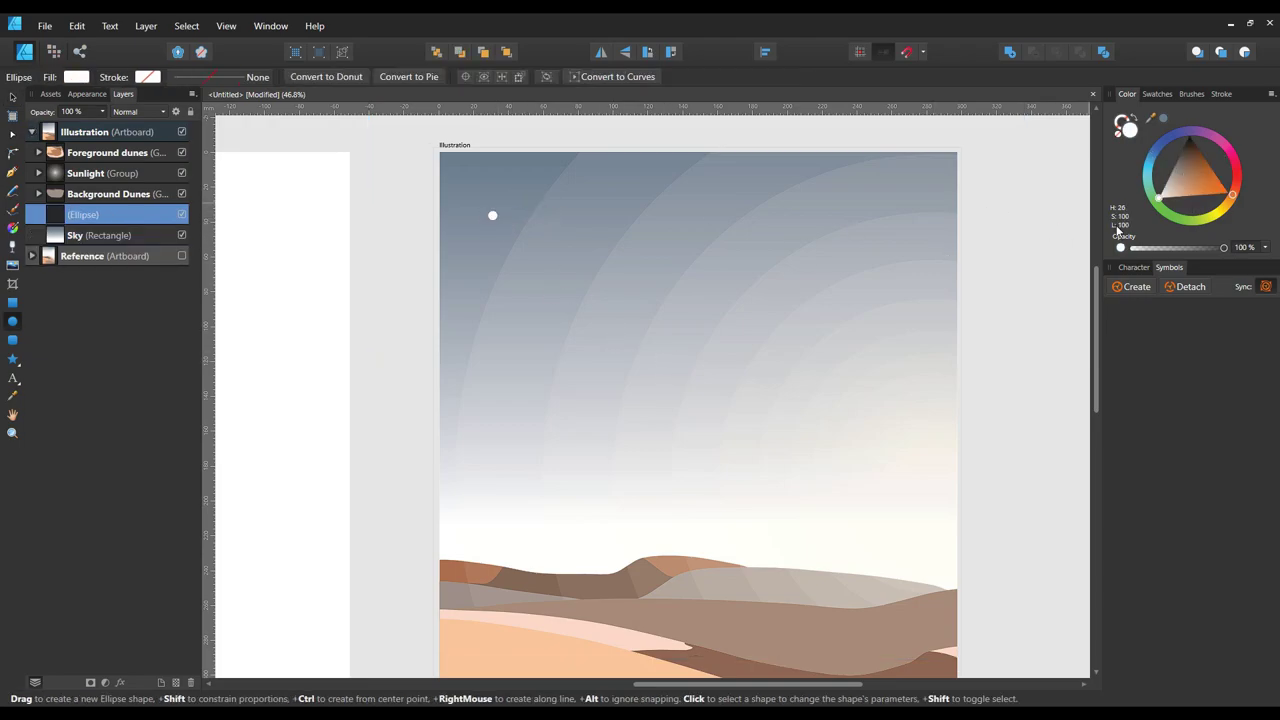
{"action": "scroll", "coordinate": [526, 285], "scroll_direction": "up", "scroll_amount": 4}
{"action": "scroll", "coordinate": [470, 264], "scroll_direction": "down", "scroll_amount": 5}
{"action": "key", "text": "ctrl+j"}
{"action": "scroll", "coordinate": [419, 255], "scroll_direction": "up", "scroll_amount": 3}
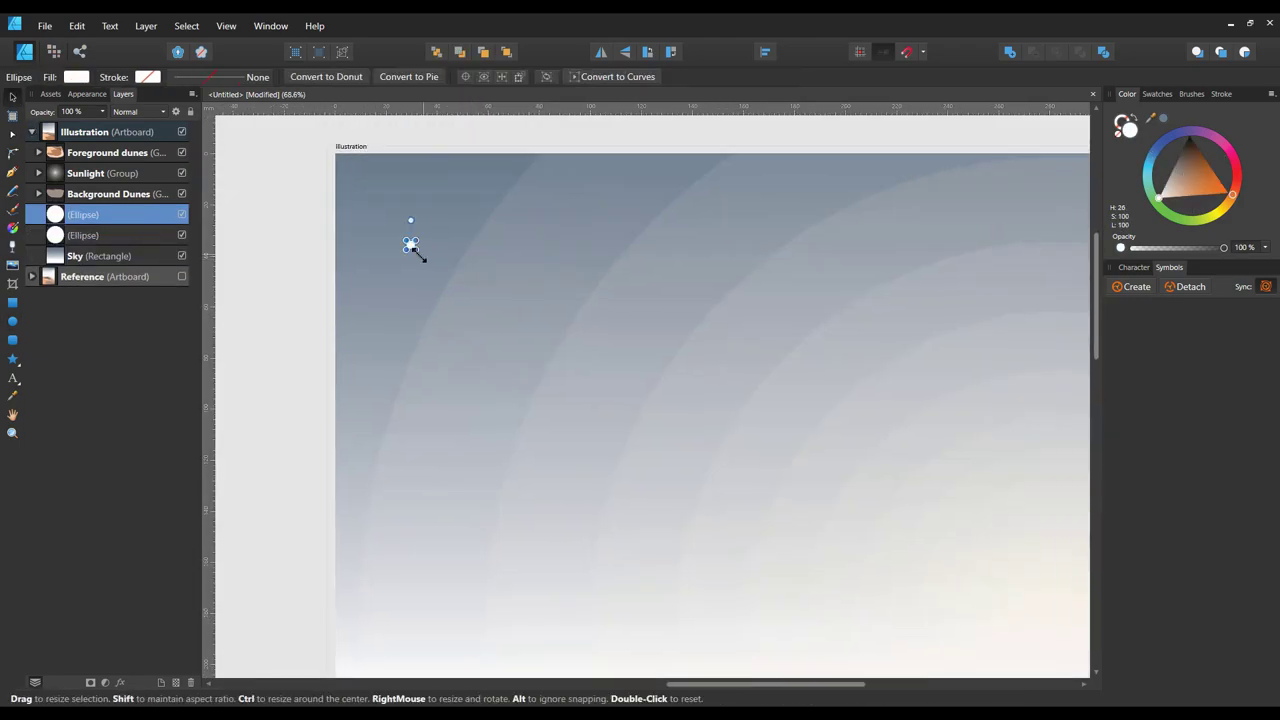
{"action": "scroll", "coordinate": [705, 345], "scroll_direction": "down", "scroll_amount": 3}
{"action": "scroll", "coordinate": [623, 397], "scroll_direction": "up", "scroll_amount": 3}
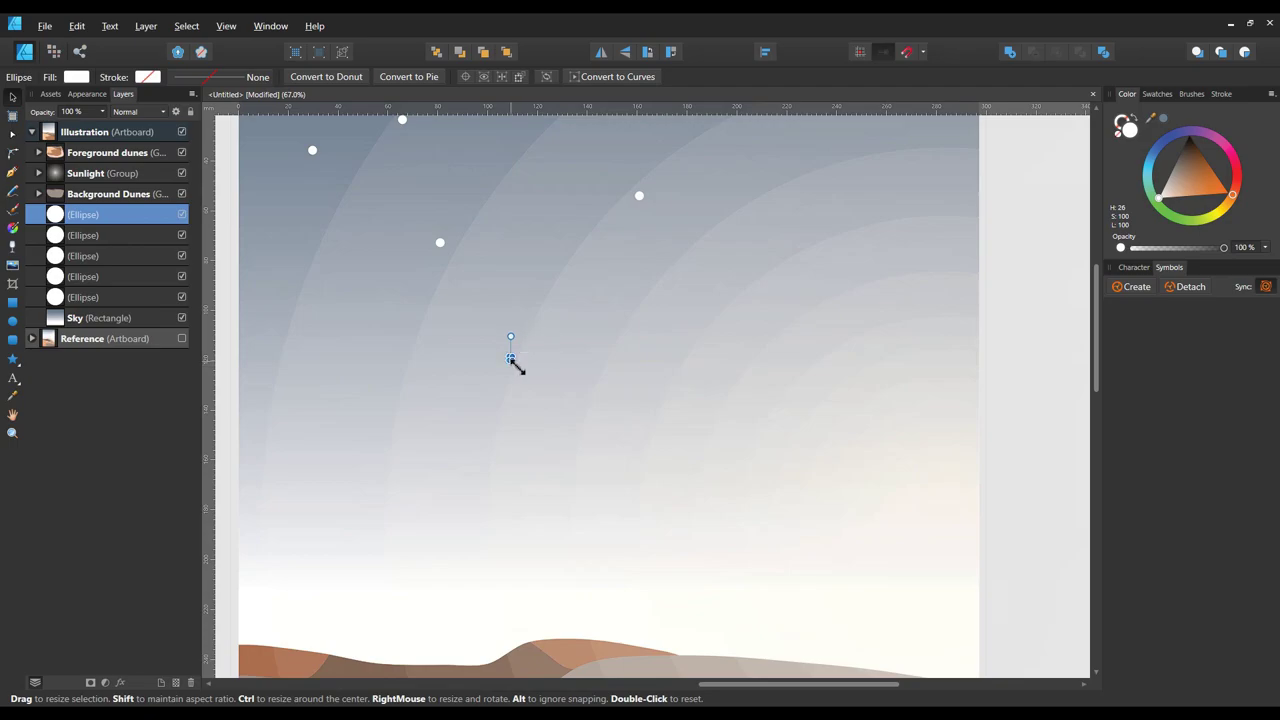
{"action": "scroll", "coordinate": [514, 357], "scroll_direction": "up", "scroll_amount": 2}
Clone the five star dots and scatter the copies to the right
{"action": "left_click", "coordinate": [108, 193]}
{"action": "key", "text": "a"}
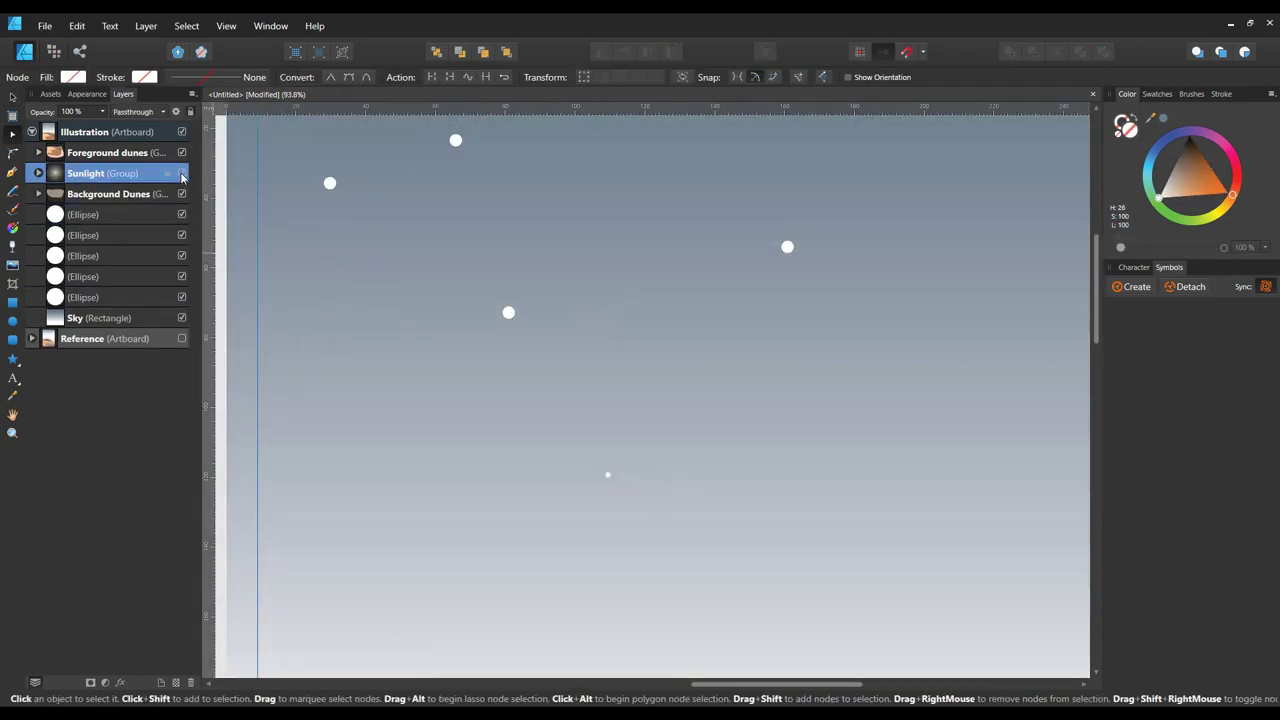
{"action": "scroll", "coordinate": [600, 317], "scroll_direction": "down", "scroll_amount": 3}
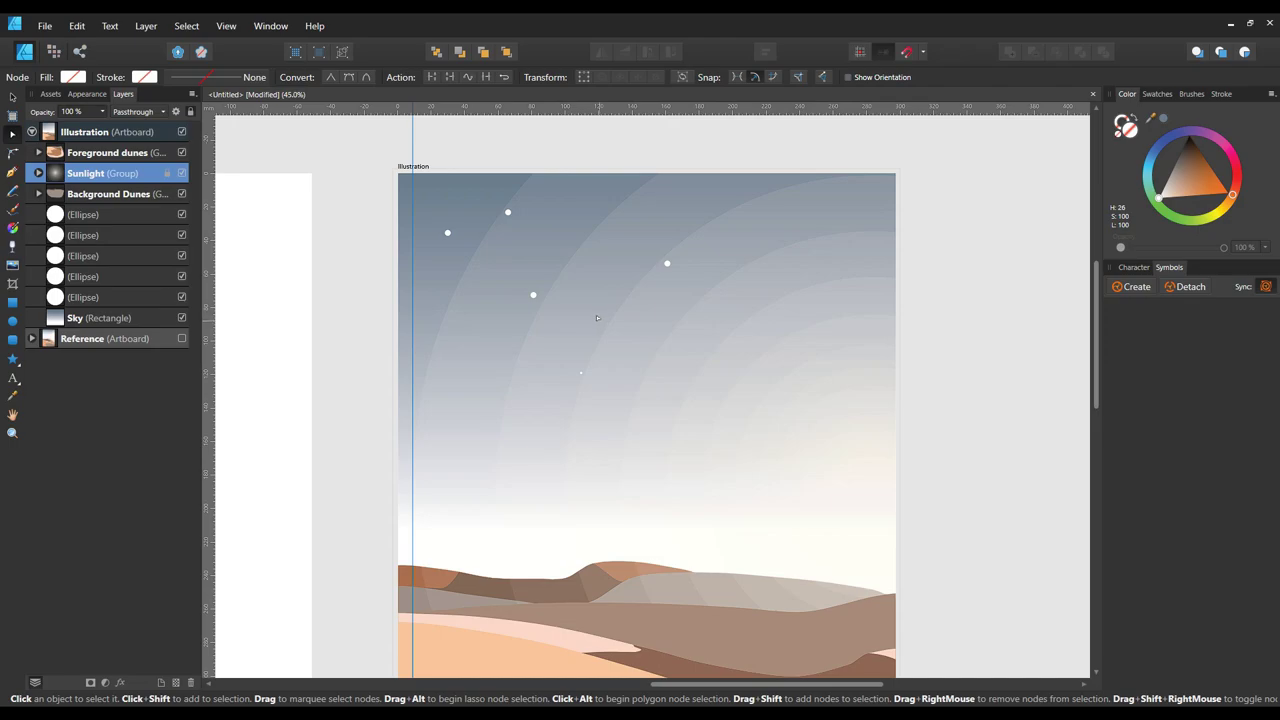
{"action": "left_click", "coordinate": [507, 212]}
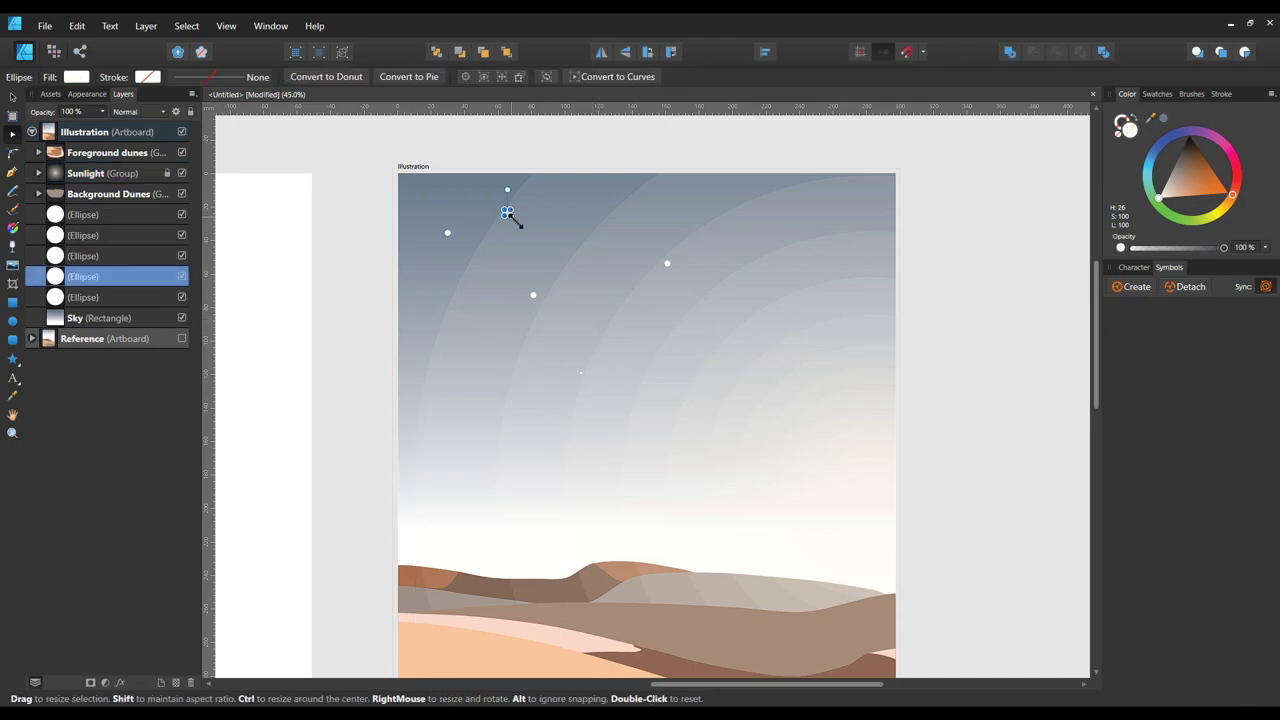
{"action": "scroll", "coordinate": [600, 300], "scroll_direction": "down", "scroll_amount": 1}
{"action": "left_click", "coordinate": [110, 214]}
{"action": "left_click", "coordinate": [110, 297], "text": "shift"}
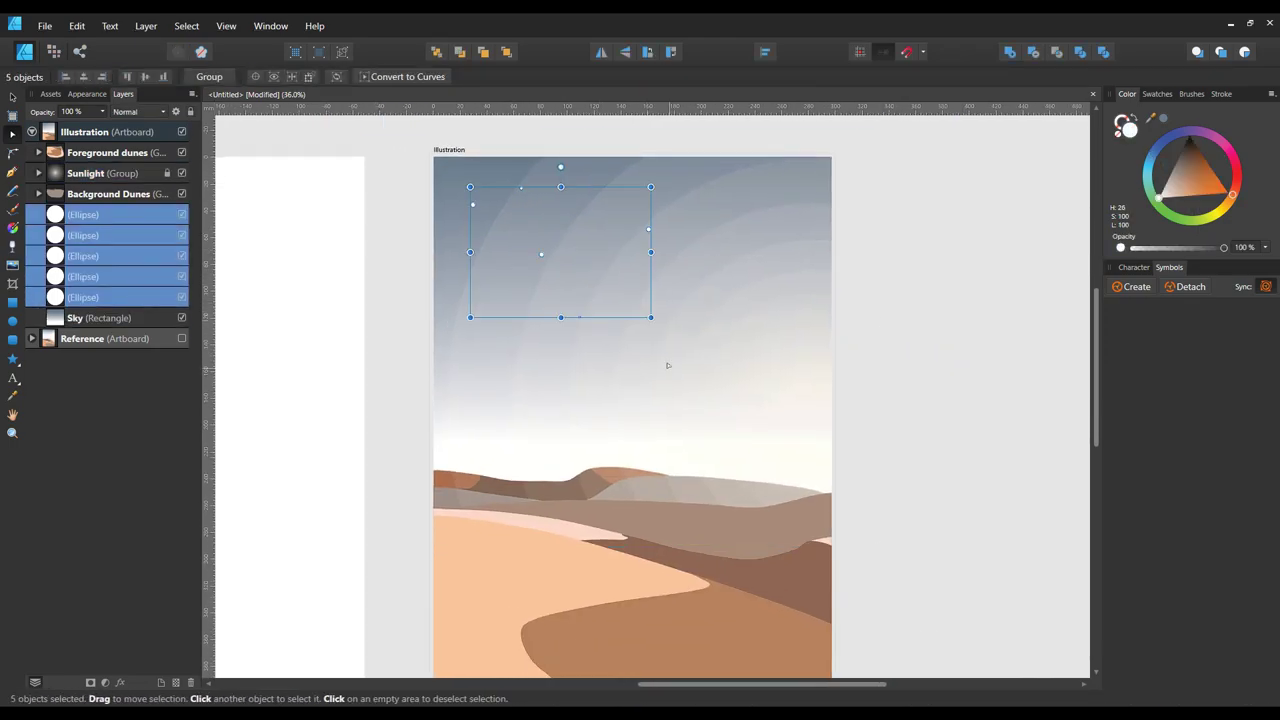
{"action": "mouse_move", "coordinate": [589, 227]}
{"action": "left_mouse_down"}
{"action": "mouse_move", "coordinate": [783, 255]}
{"action": "mouse_move", "coordinate": [531, 362]}
{"action": "left_mouse_up"}
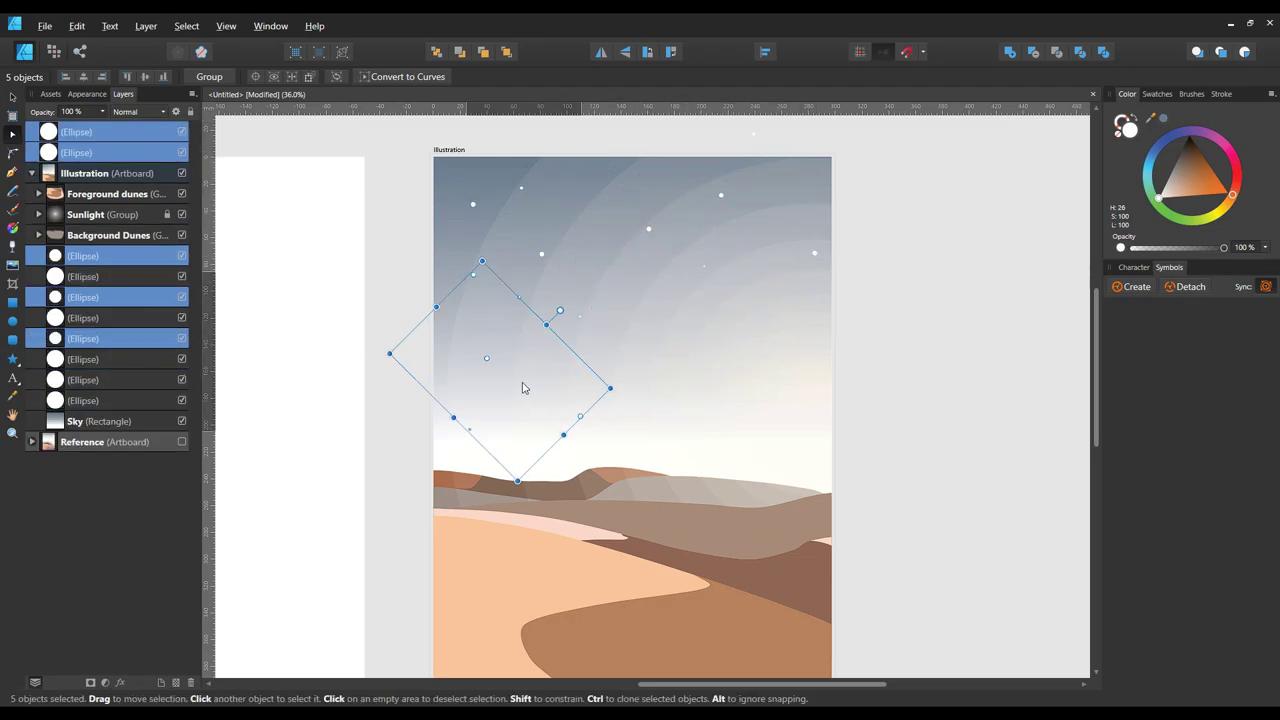
Move the star layers below the Background Dunes group
{"action": "left_click", "coordinate": [564, 392]}
{"action": "scroll", "coordinate": [564, 392], "scroll_direction": "down", "scroll_amount": 3}
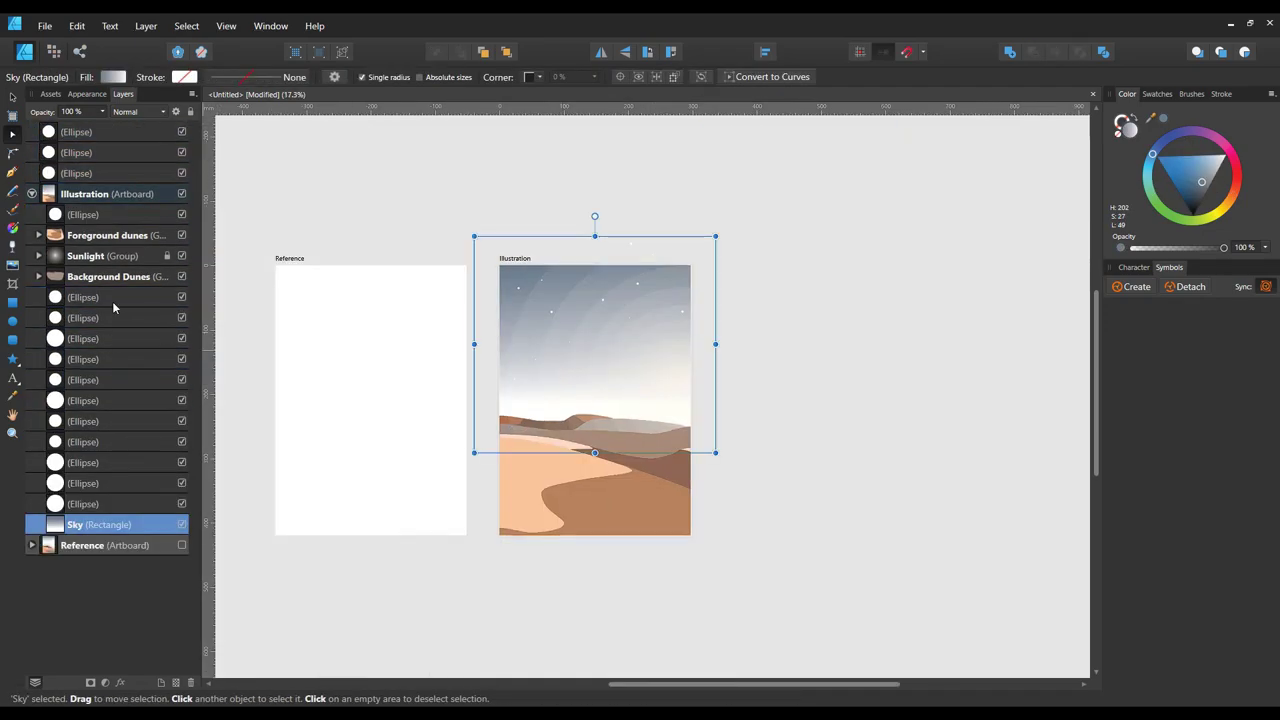
{"action": "left_click", "coordinate": [110, 131]}
{"action": "left_click", "coordinate": [110, 214], "text": "shift"}
{"action": "left_click_drag", "start_coordinate": [110, 214], "coordinate": [60, 286]}
Group all fifteen star ellipses as Stars and nest the group inside Sky
{"action": "left_click", "coordinate": [100, 232], "text": "shift"}
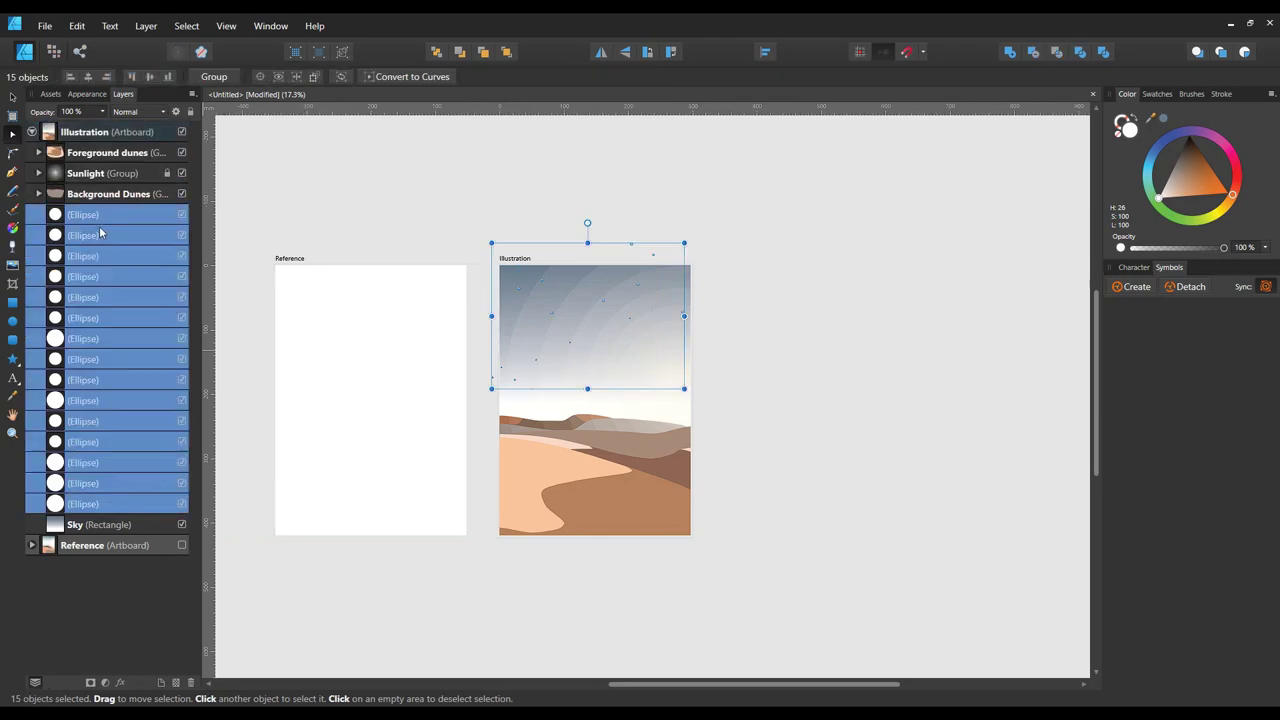
{"action": "key", "text": "ctrl+k"}
{"action": "double_click", "coordinate": [100, 214]}
{"action": "left_click_drag", "start_coordinate": [49, 214], "coordinate": [100, 237]}
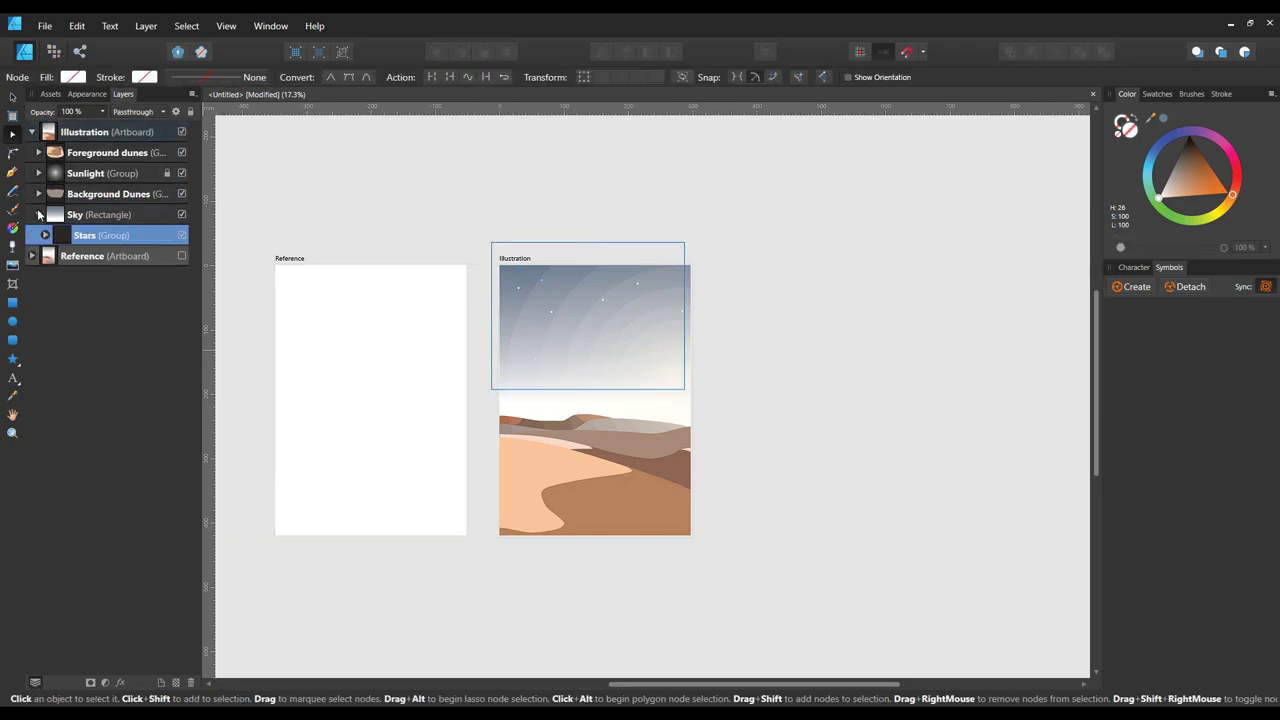
Add a new Pixel layer inside the Sky rectangle
{"action": "scroll", "coordinate": [592, 348], "scroll_direction": "up", "scroll_amount": 3}
{"action": "scroll", "coordinate": [822, 458], "scroll_direction": "up", "scroll_amount": 3}
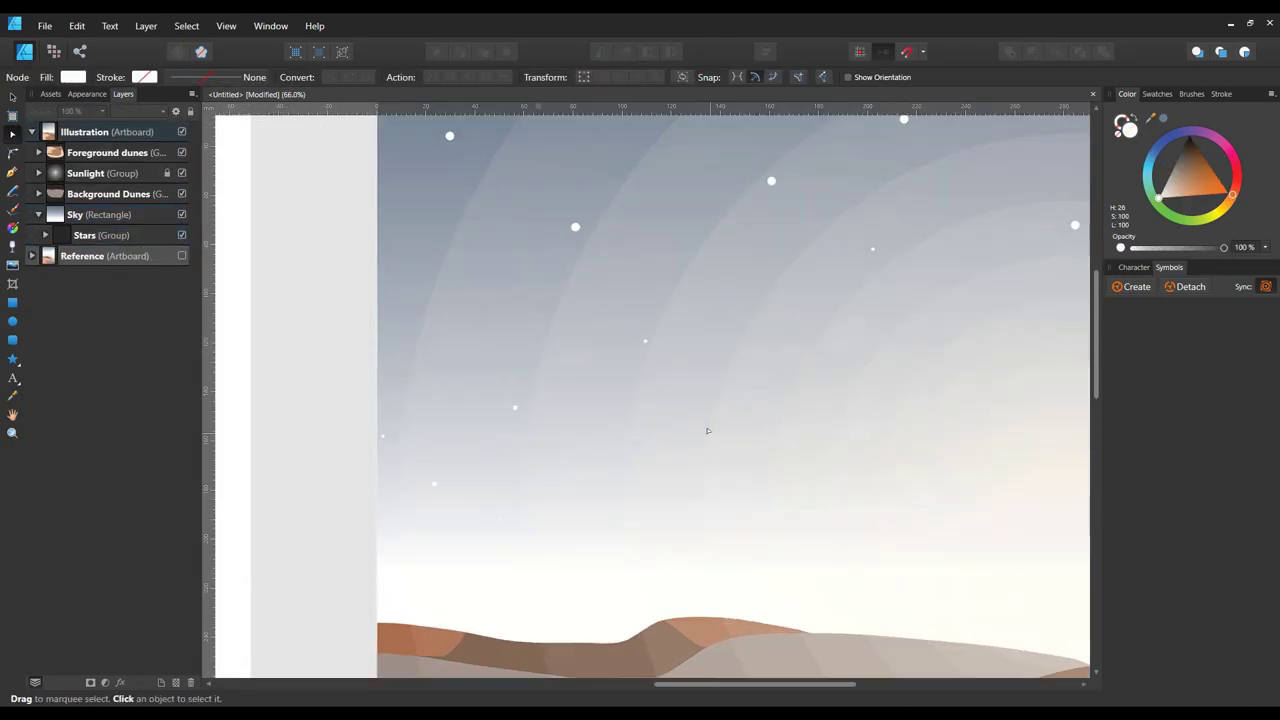
{"action": "scroll", "coordinate": [706, 429], "scroll_direction": "down", "scroll_amount": 3}
{"action": "scroll", "coordinate": [600, 350], "scroll_direction": "down", "scroll_amount": 1}
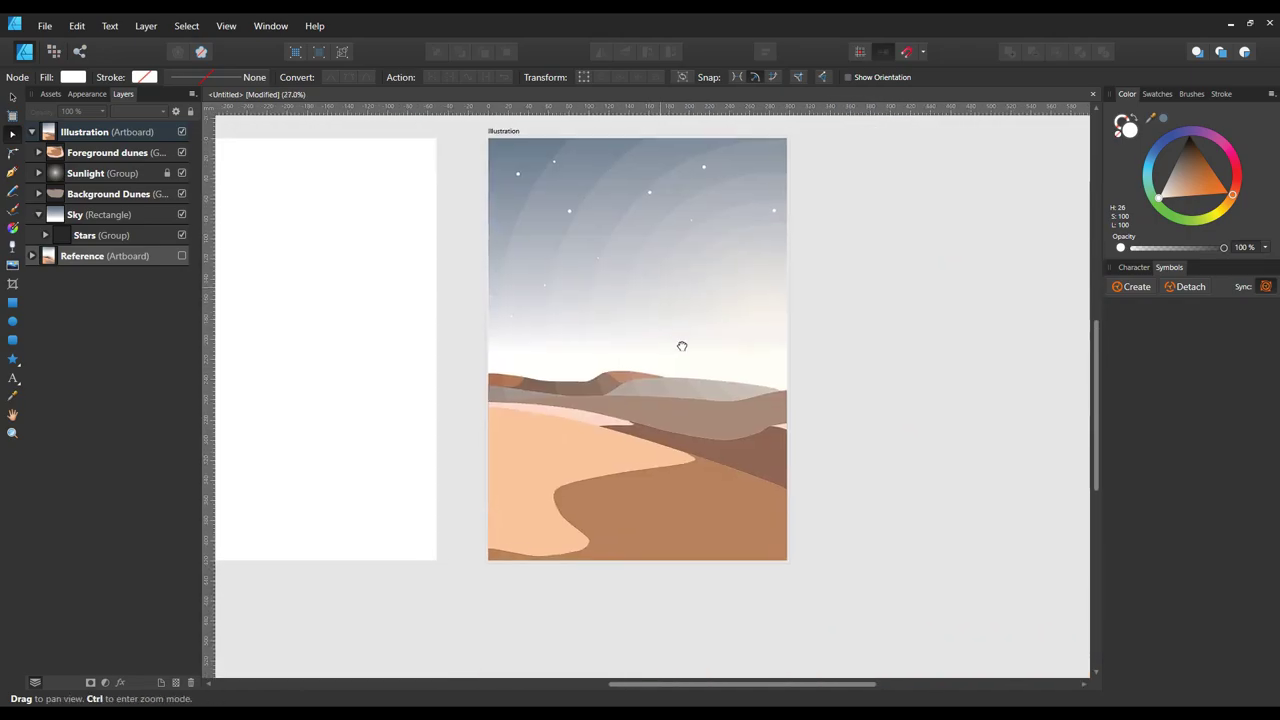
{"action": "scroll", "coordinate": [680, 346], "scroll_direction": "up", "scroll_amount": 2}
{"action": "scroll", "coordinate": [677, 351], "scroll_direction": "up", "scroll_amount": 1}
{"action": "scroll", "coordinate": [665, 370], "scroll_direction": "up", "scroll_amount": 1}
{"action": "scroll", "coordinate": [661, 377], "scroll_direction": "up", "scroll_amount": 1}
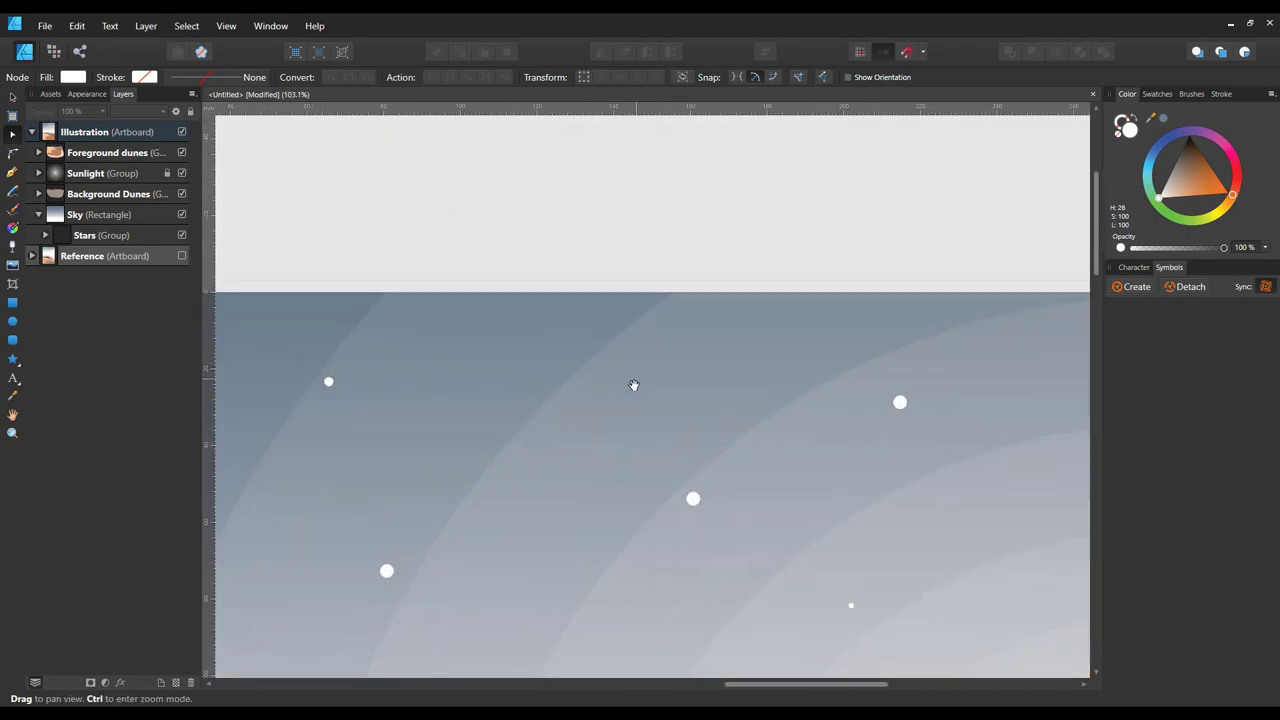
{"action": "key", "text": "ctrl+shift+n"}
In the Pixel persona, dab black Paint Brush marker dots at two spots in the sky
{"action": "key", "text": "b"}
{"action": "scroll", "coordinate": [709, 477], "scroll_direction": "up", "scroll_amount": 1}
{"action": "key", "text": "ctrl+2"}
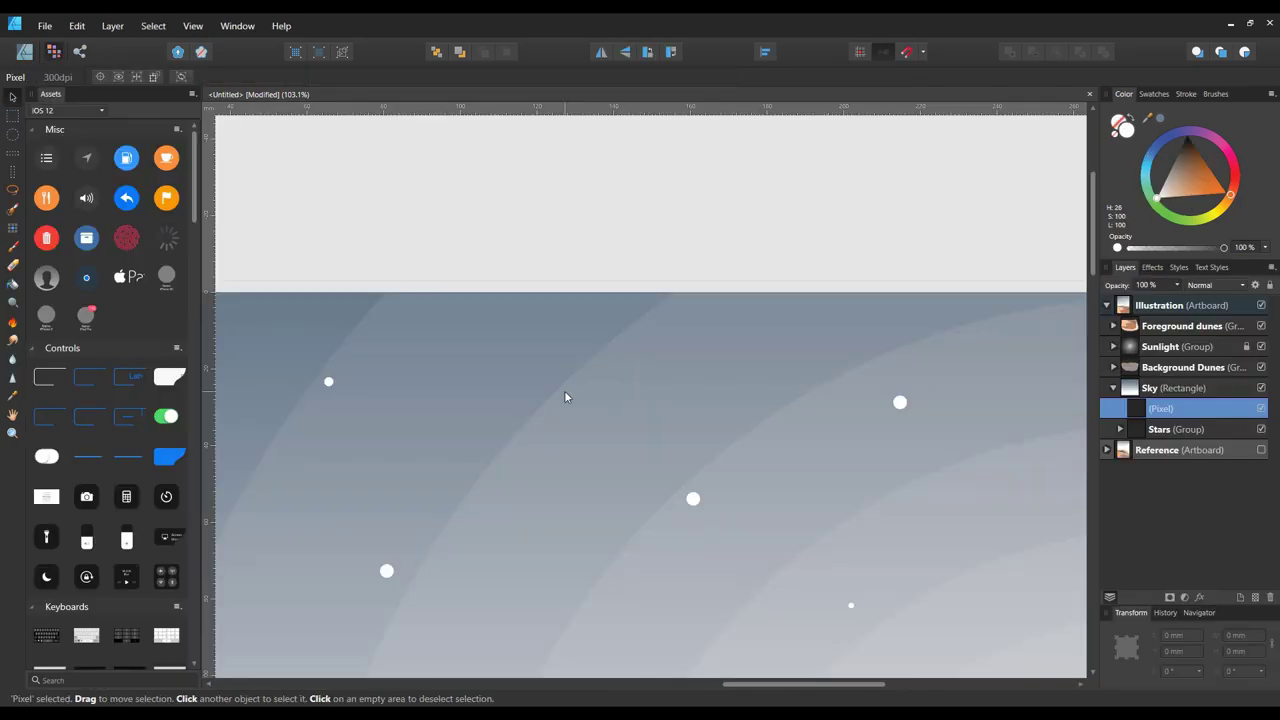
{"action": "scroll", "coordinate": [564, 390], "scroll_direction": "up", "scroll_amount": 1}
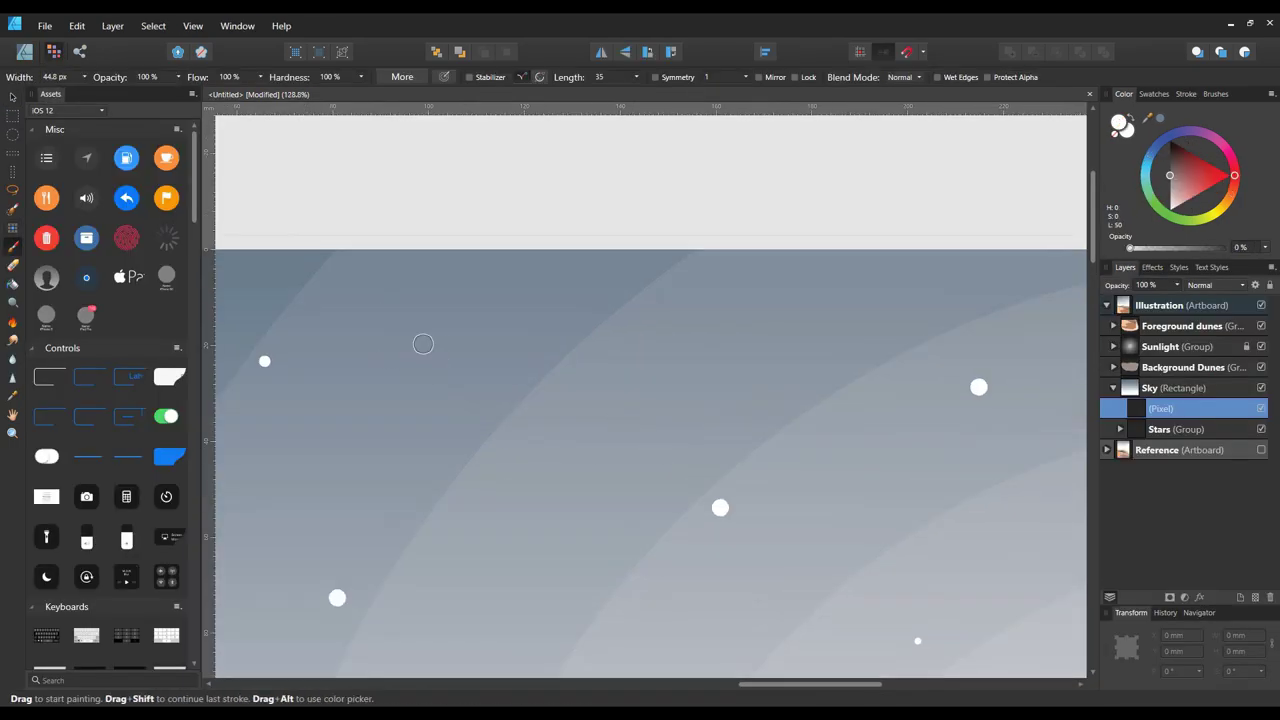
{"action": "key", "text": "ctrl+z"}
{"action": "left_click", "coordinate": [380, 329]}
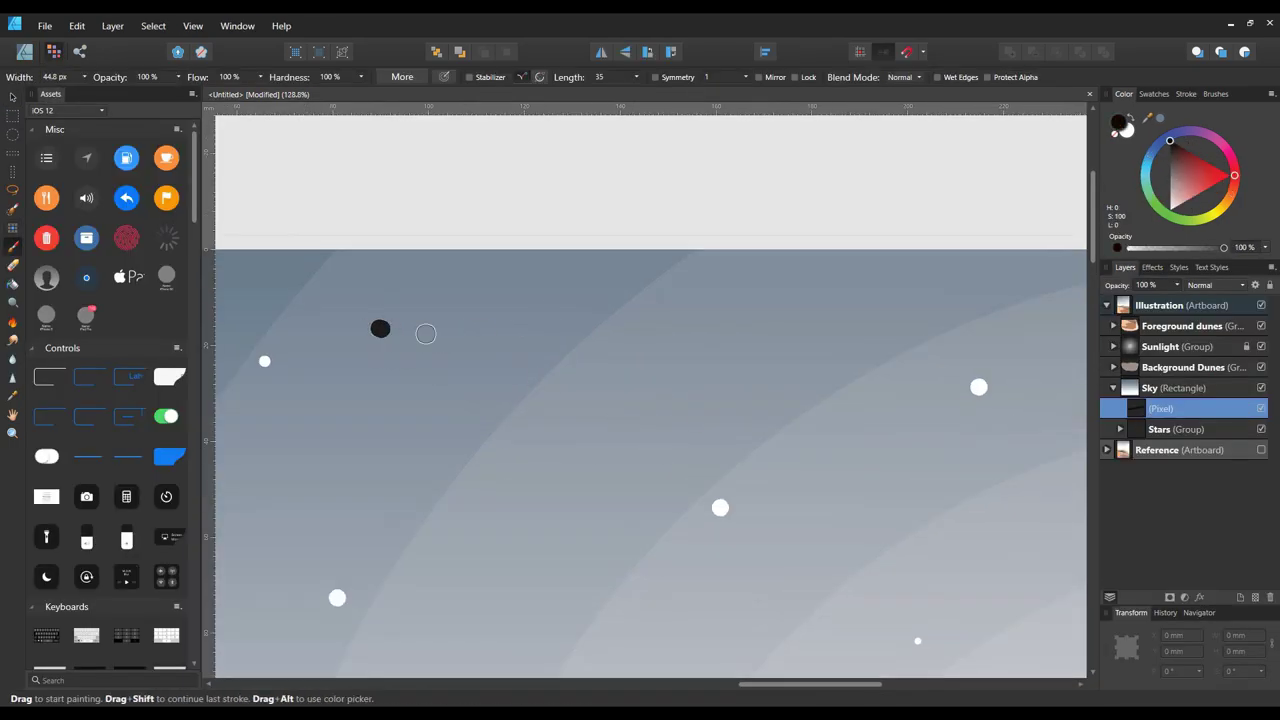
{"action": "left_click", "coordinate": [1041, 397]}
{"action": "scroll", "coordinate": [795, 391], "scroll_direction": "down", "scroll_amount": 3}
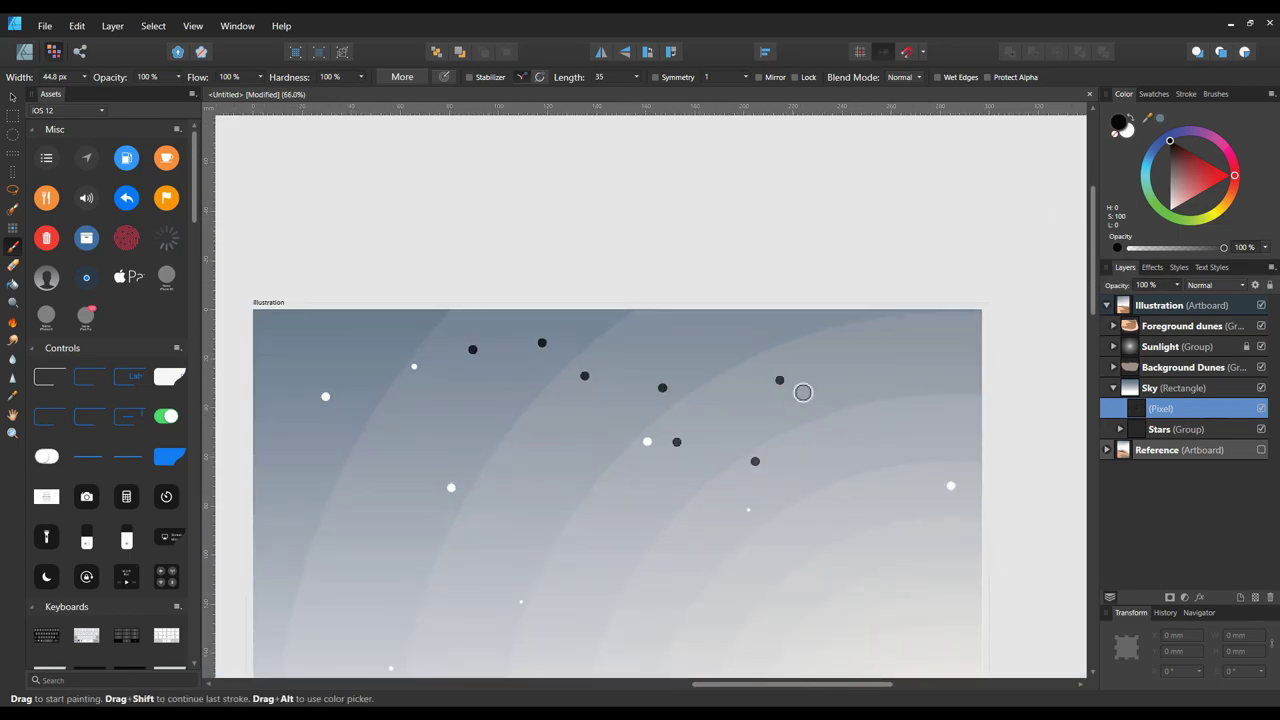
Back in the Designer persona, send the Pixel layer back and move three stars onto marker dots
{"action": "left_click", "coordinate": [1120, 429]}
{"action": "key", "text": "ctrl+1"}
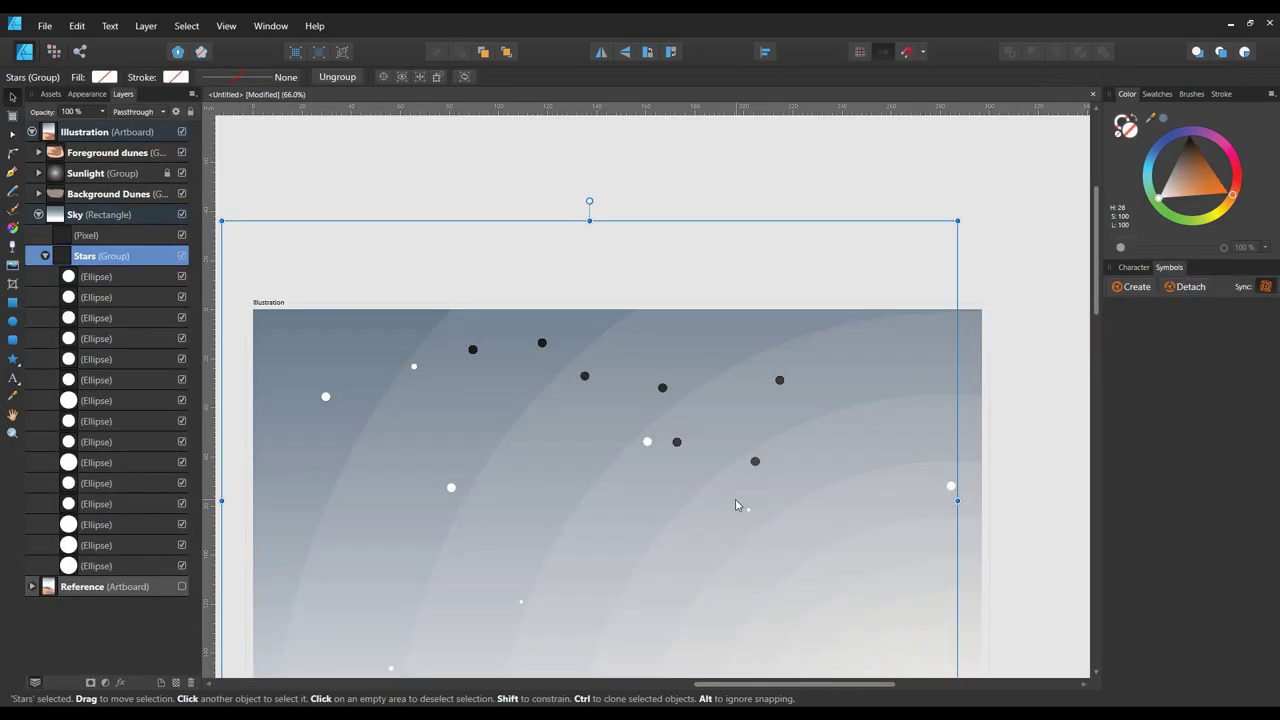
{"action": "key", "text": "ctrl+["}
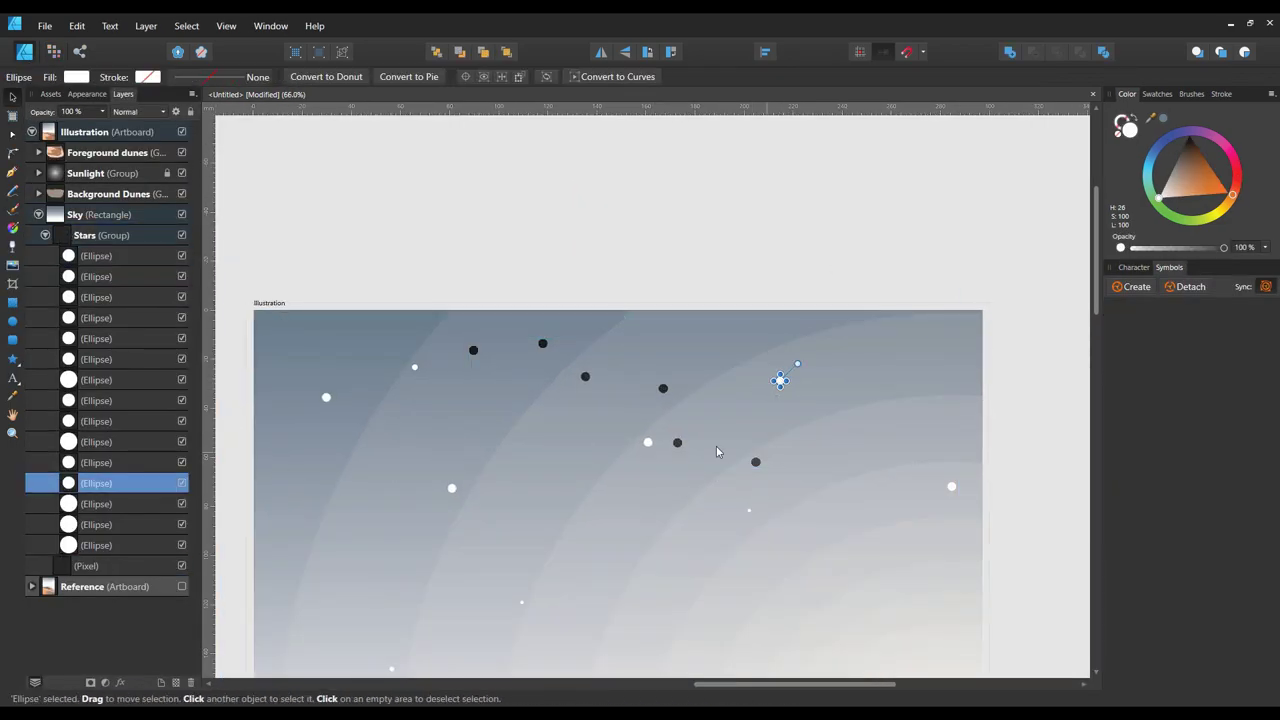
{"action": "left_click_drag", "start_coordinate": [647, 441], "coordinate": [472, 540]}
{"action": "left_click_drag", "start_coordinate": [415, 366], "coordinate": [307, 338]}
{"action": "left_click_drag", "start_coordinate": [448, 492], "coordinate": [358, 453]}
Clone two more white stars onto dark marker dots
{"action": "scroll", "coordinate": [432, 476], "scroll_direction": "down", "scroll_amount": 1}
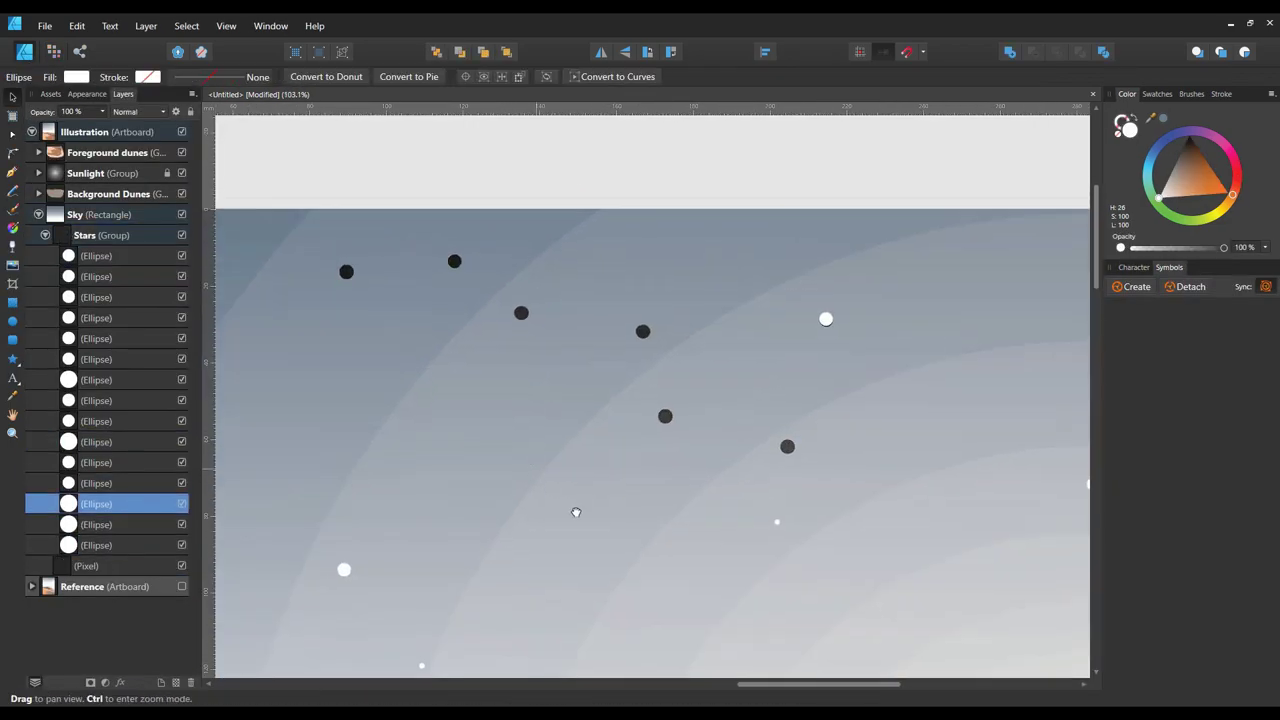
{"action": "scroll", "coordinate": [475, 416], "scroll_direction": "up", "scroll_amount": 4}
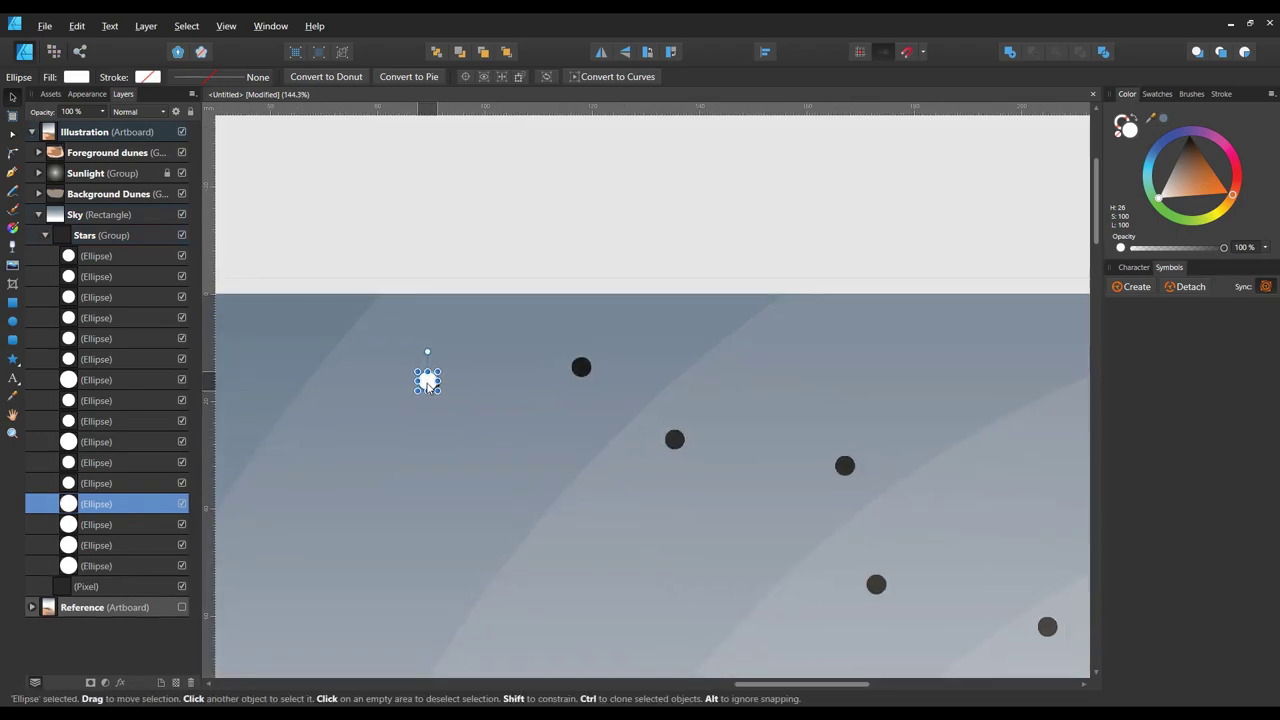
{"action": "left_click_drag", "start_coordinate": [427, 386], "coordinate": [583, 368]}
{"action": "scroll", "coordinate": [580, 360], "scroll_direction": "up", "scroll_amount": 2}
{"action": "scroll", "coordinate": [557, 364], "scroll_direction": "down", "scroll_amount": 2}
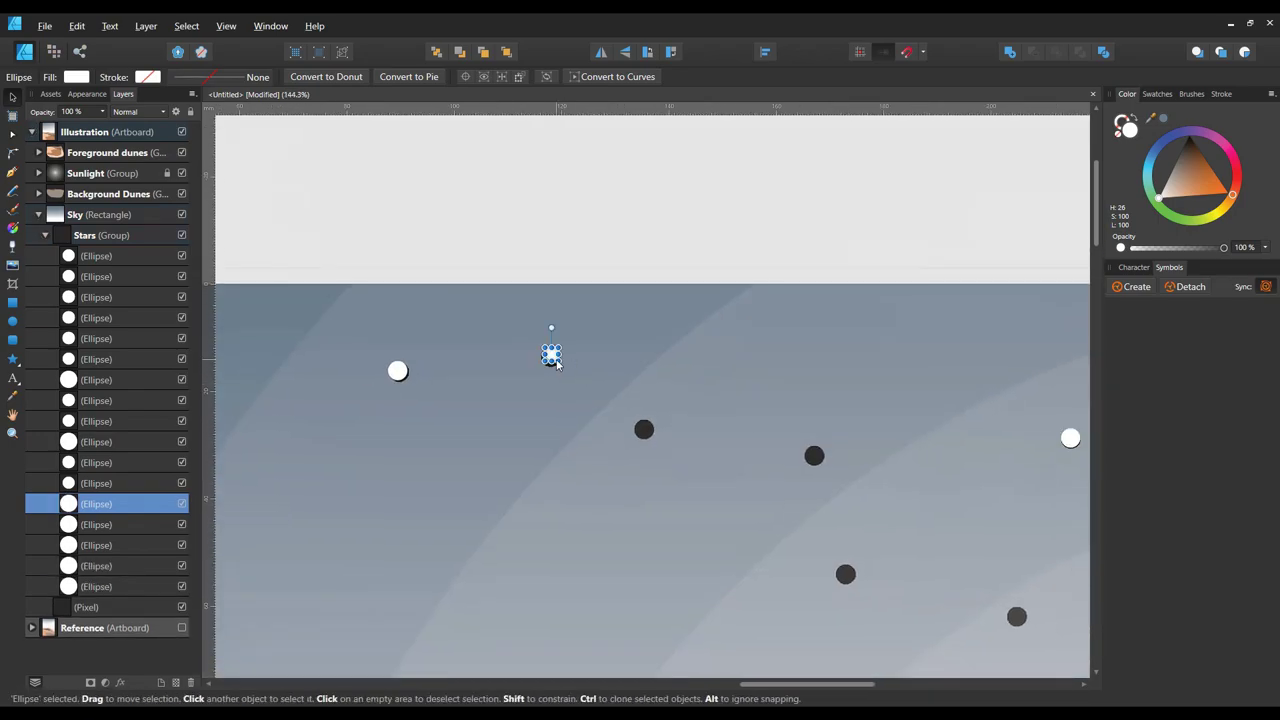
{"action": "left_click_drag", "start_coordinate": [647, 431], "coordinate": [644, 436]}
{"action": "left_click", "coordinate": [644, 436]}
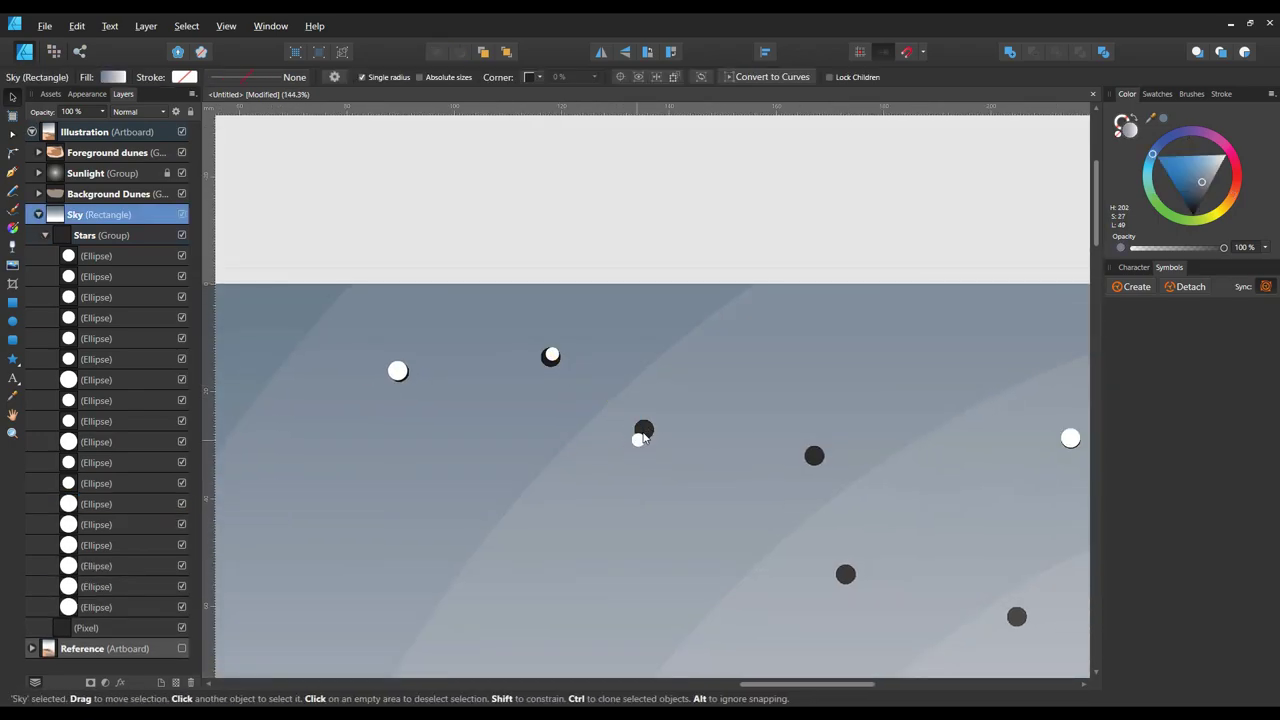
Move a stacked star onto a marker dot and clone another onto the lower dot
{"action": "left_click", "coordinate": [119, 297]}
{"action": "left_click", "coordinate": [641, 443]}
{"action": "mouse_move", "coordinate": [646, 436]}
{"action": "left_mouse_down"}
{"action": "mouse_move", "coordinate": [818, 438]}
{"action": "mouse_move", "coordinate": [817, 458]}
{"action": "left_mouse_up"}
{"action": "scroll", "coordinate": [708, 429], "scroll_direction": "down", "scroll_amount": 2}
{"action": "scroll", "coordinate": [681, 404], "scroll_direction": "up", "scroll_amount": 2}
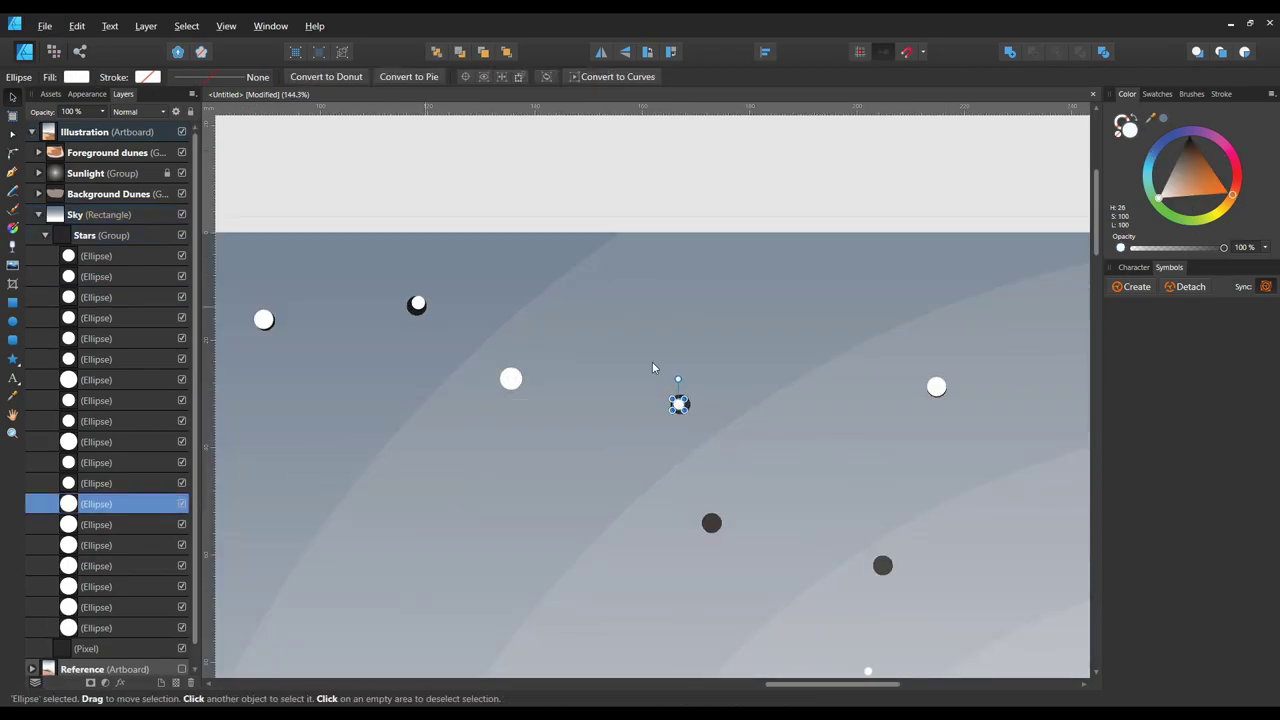
{"action": "left_click_drag", "start_coordinate": [679, 404], "coordinate": [716, 531]}
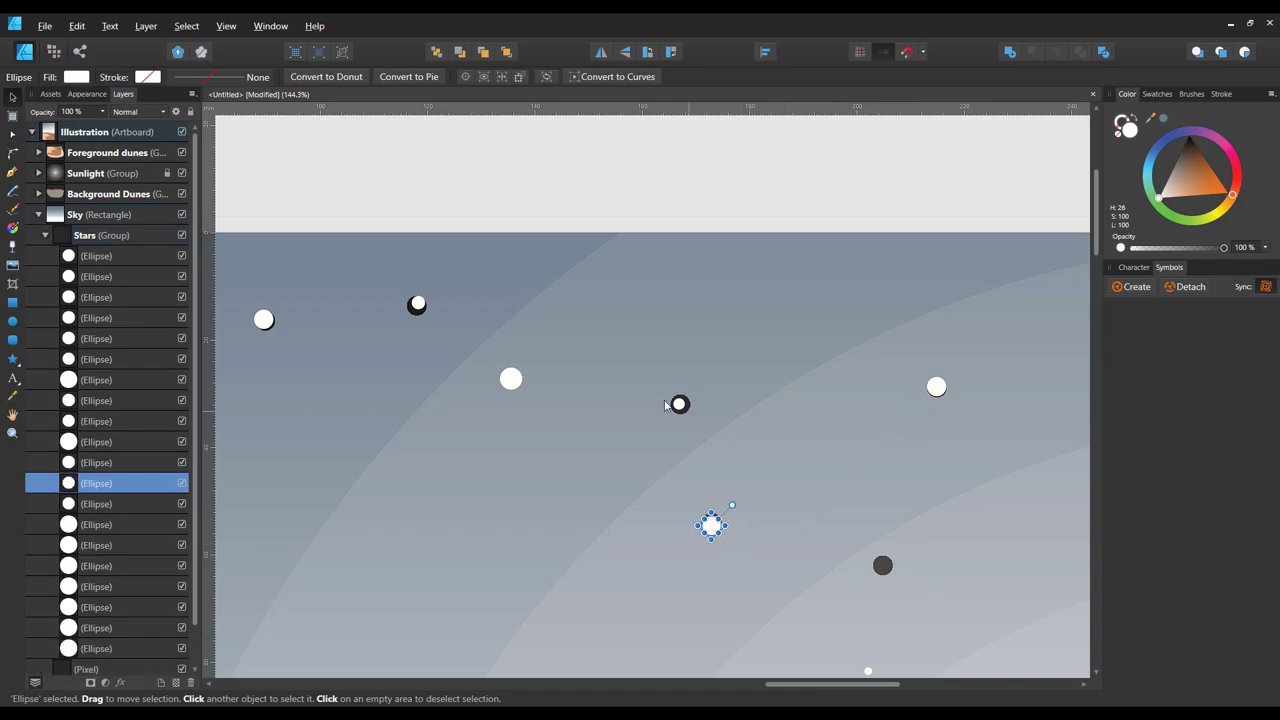
Deselect, then select the Sky rectangle and the Stars group in the Layers panel
{"action": "left_click", "coordinate": [860, 586]}
{"action": "scroll", "coordinate": [575, 505], "scroll_direction": "down", "scroll_amount": 5}
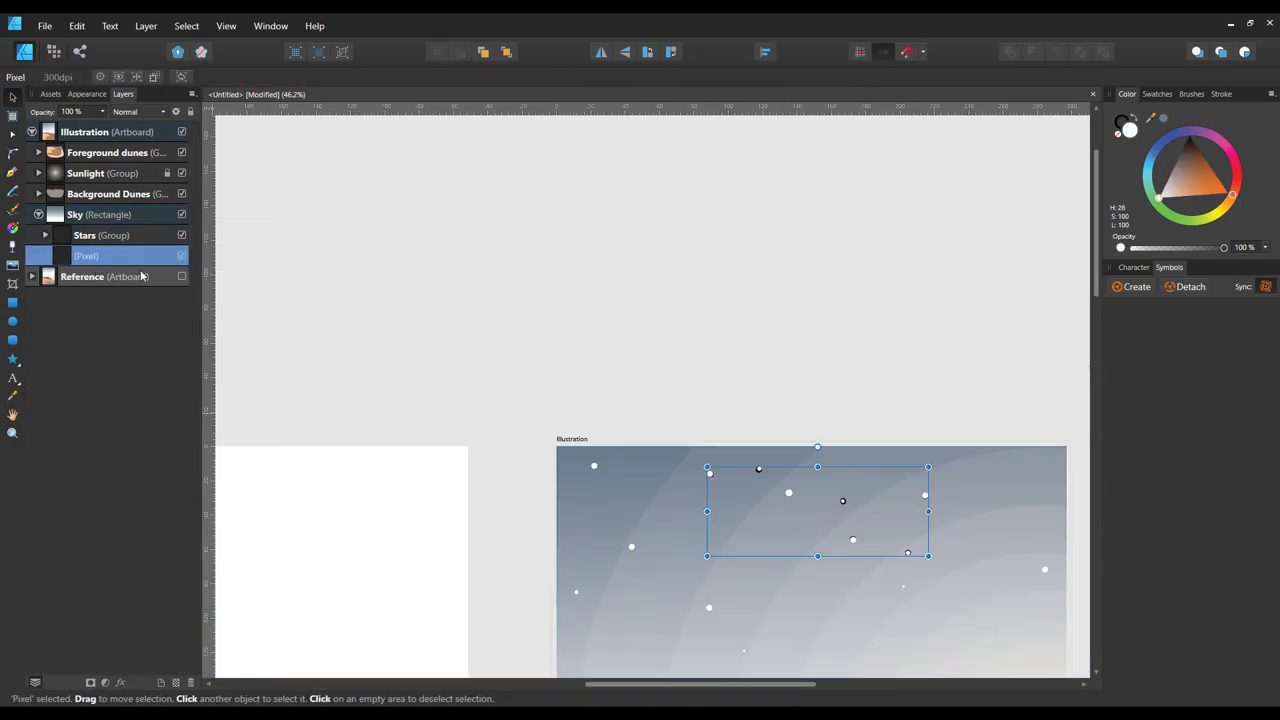
{"action": "left_click", "coordinate": [474, 349]}
{"action": "scroll", "coordinate": [474, 349], "scroll_direction": "down", "scroll_amount": 2}
{"action": "scroll", "coordinate": [489, 384], "scroll_direction": "up", "scroll_amount": 3}
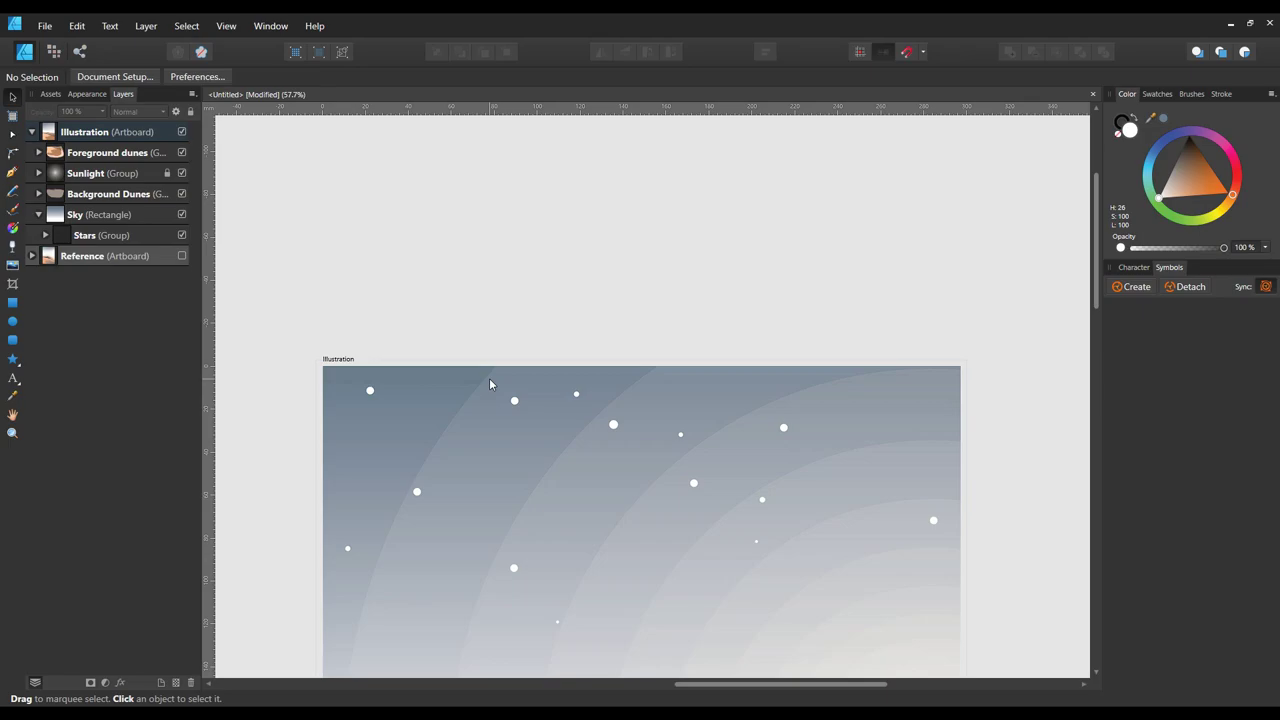
{"action": "scroll", "coordinate": [633, 406], "scroll_direction": "up", "scroll_amount": 3}
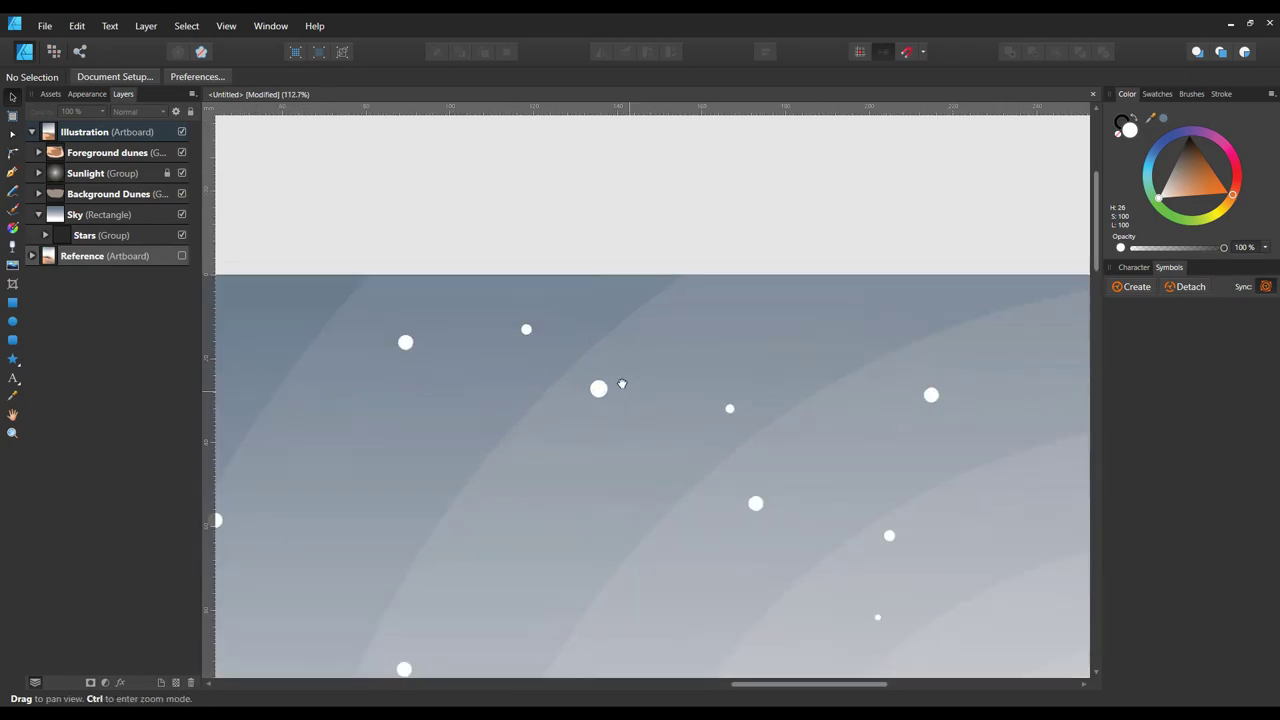
{"action": "left_click", "coordinate": [42, 216]}
{"action": "left_click", "coordinate": [100, 235]}
Select a single star inside the Stars group and move it down the stacking order
{"action": "double_click", "coordinate": [374, 338]}
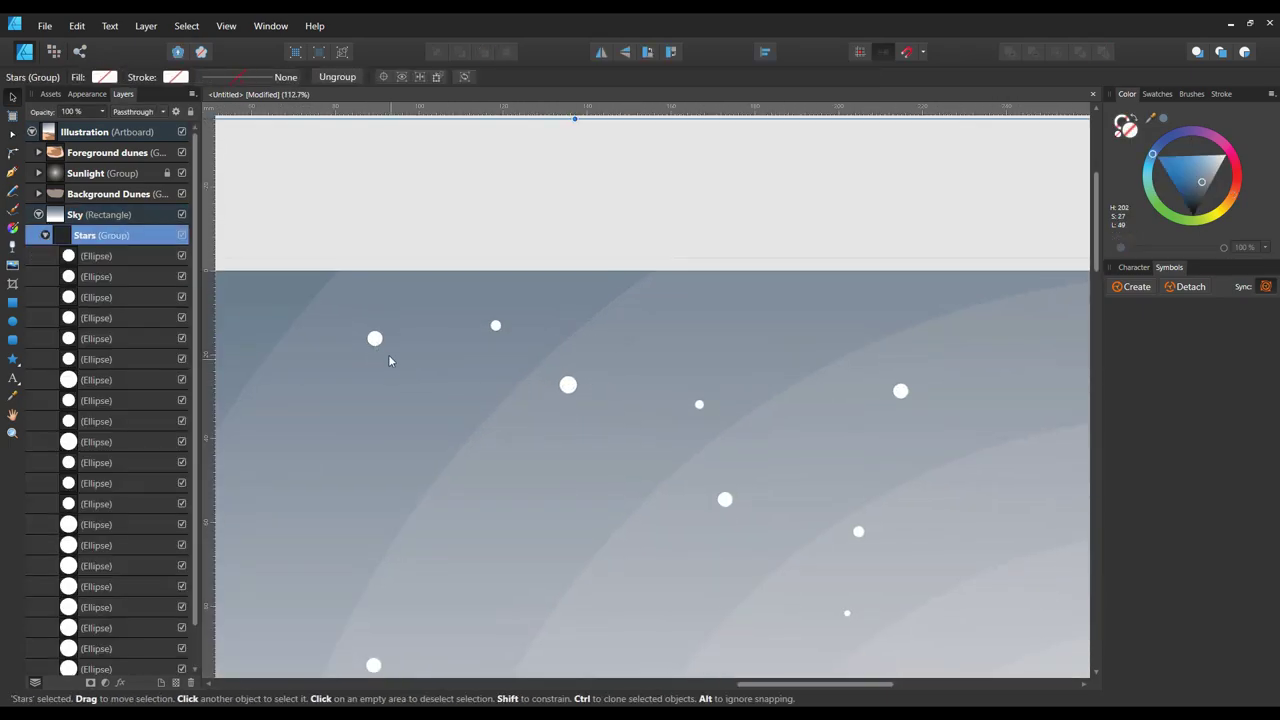
{"action": "scroll", "coordinate": [388, 354], "scroll_direction": "down", "scroll_amount": 3}
{"action": "scroll", "coordinate": [447, 376], "scroll_direction": "up", "scroll_amount": 3}
{"action": "left_click_drag", "start_coordinate": [120, 607], "coordinate": [131, 628]}
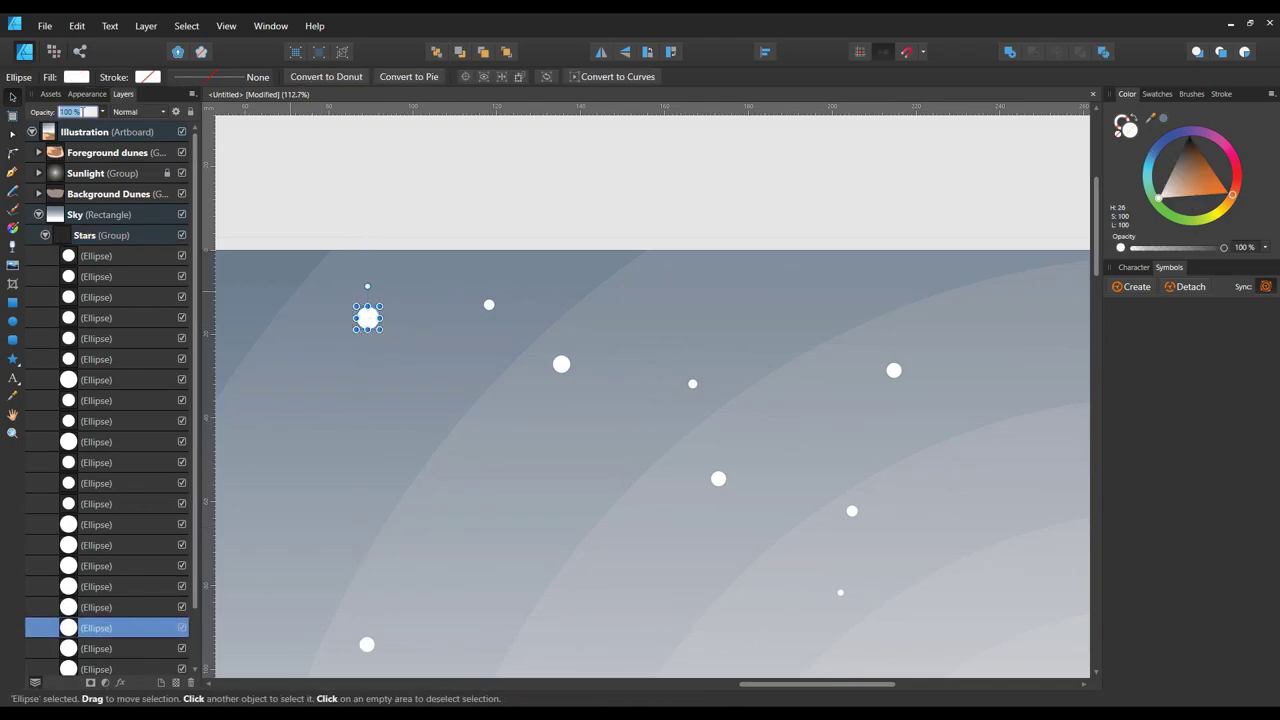
Enlarge a copy of the middle star into a halo with reduced opacity
{"action": "left_click", "coordinate": [414, 229]}
{"action": "scroll", "coordinate": [547, 303], "scroll_direction": "up", "scroll_amount": 3}
{"action": "left_click", "coordinate": [434, 308]}
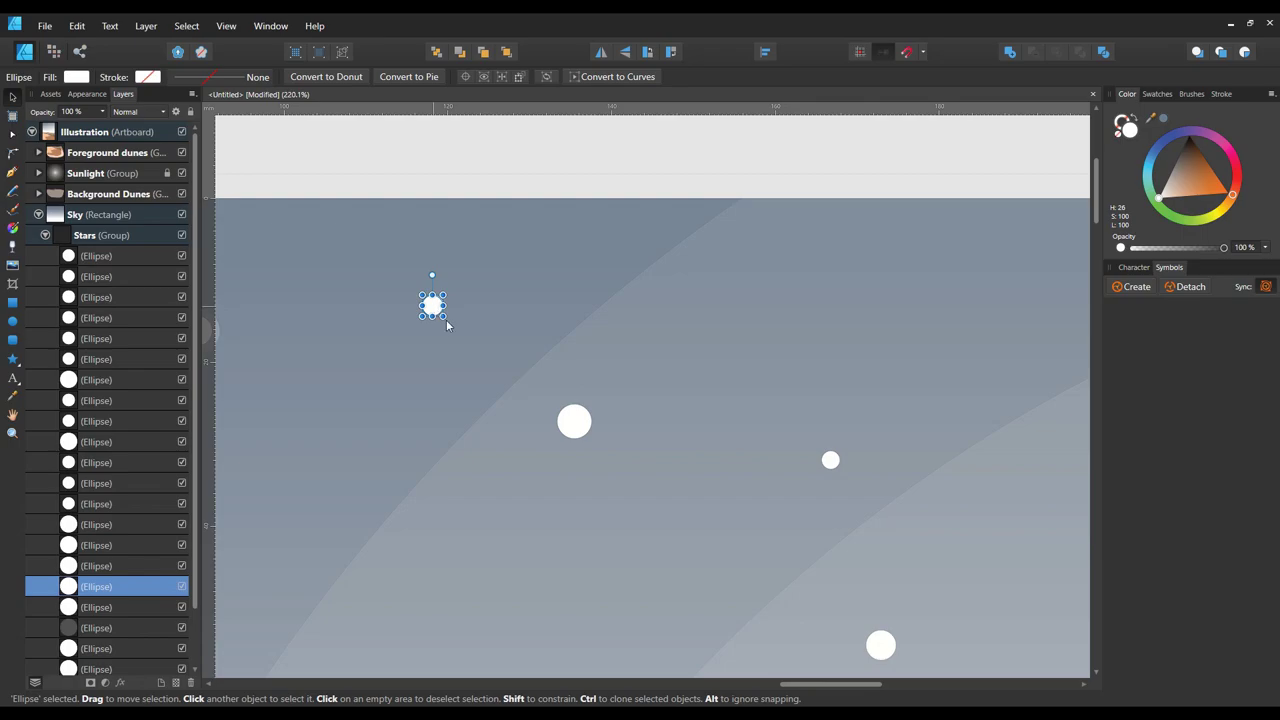
{"action": "left_click", "coordinate": [337, 289]}
{"action": "left_click", "coordinate": [577, 425]}
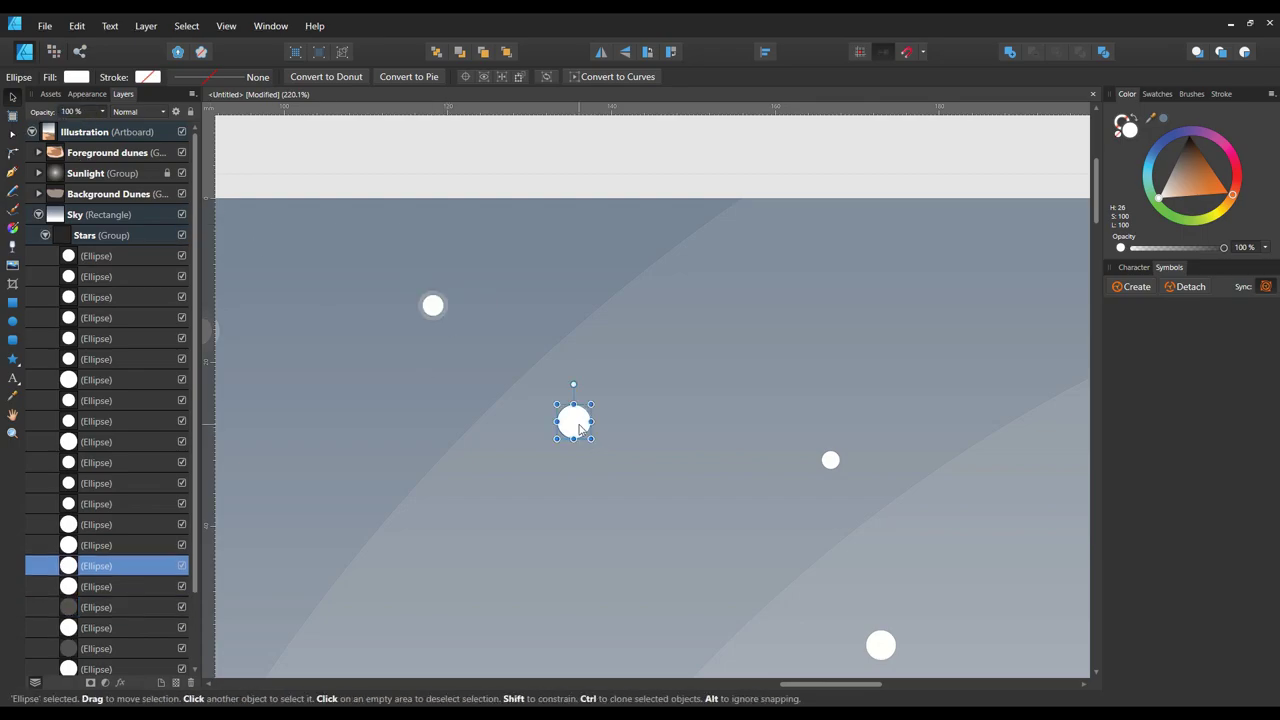
{"action": "left_click_drag", "start_coordinate": [557, 404], "coordinate": [545, 392]}
{"action": "key", "text": "Return"}
{"action": "scroll", "coordinate": [753, 388], "scroll_direction": "down", "scroll_amount": 2}
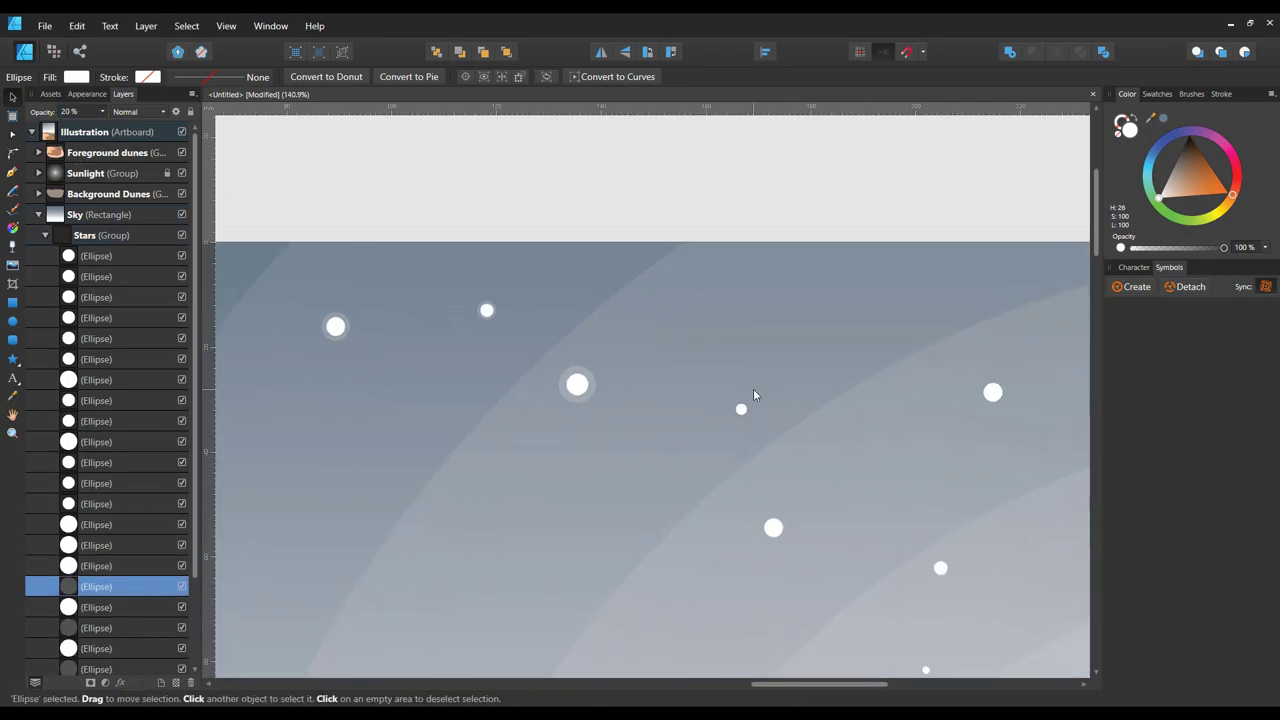
{"action": "scroll", "coordinate": [740, 400], "scroll_direction": "up", "scroll_amount": 2}
Give two more stars enlarged halo copies placed behind each star
{"action": "left_click", "coordinate": [686, 393]}
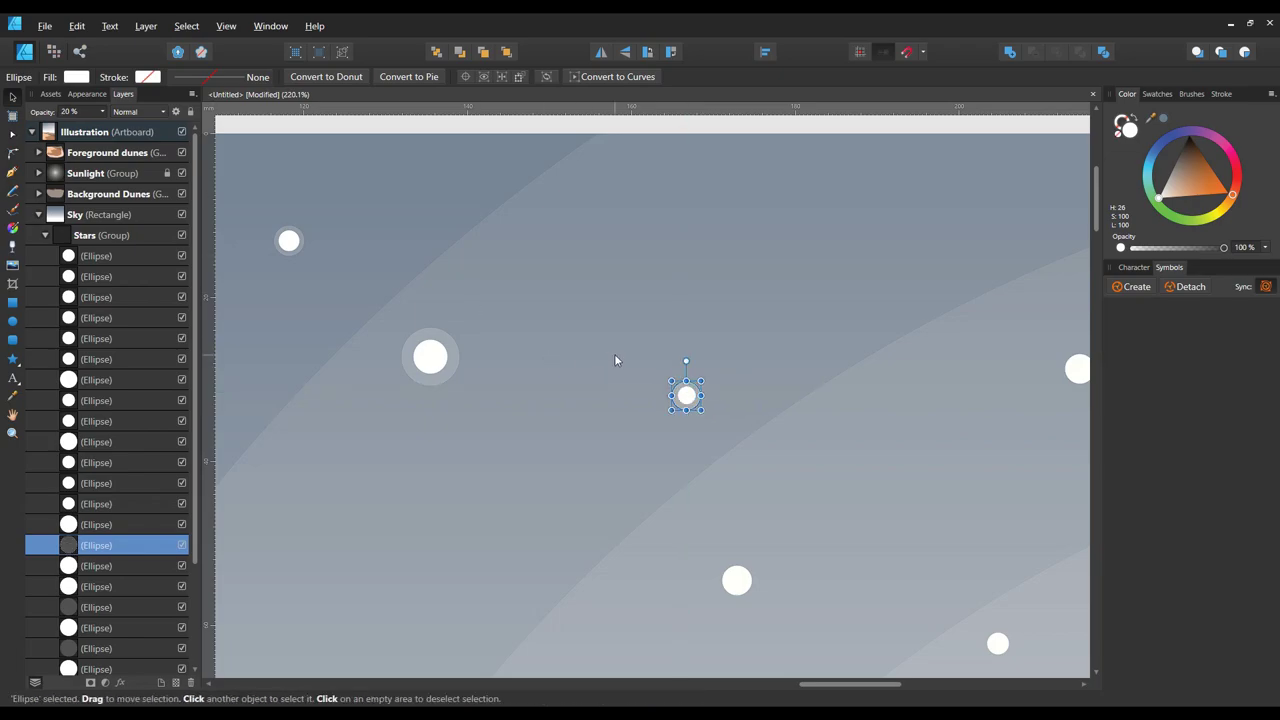
{"action": "left_click", "coordinate": [663, 491]}
{"action": "mouse_move", "coordinate": [663, 491]}
{"action": "left_mouse_down"}
{"action": "mouse_move", "coordinate": [697, 506]}
{"action": "mouse_move", "coordinate": [666, 484]}
{"action": "left_mouse_up"}
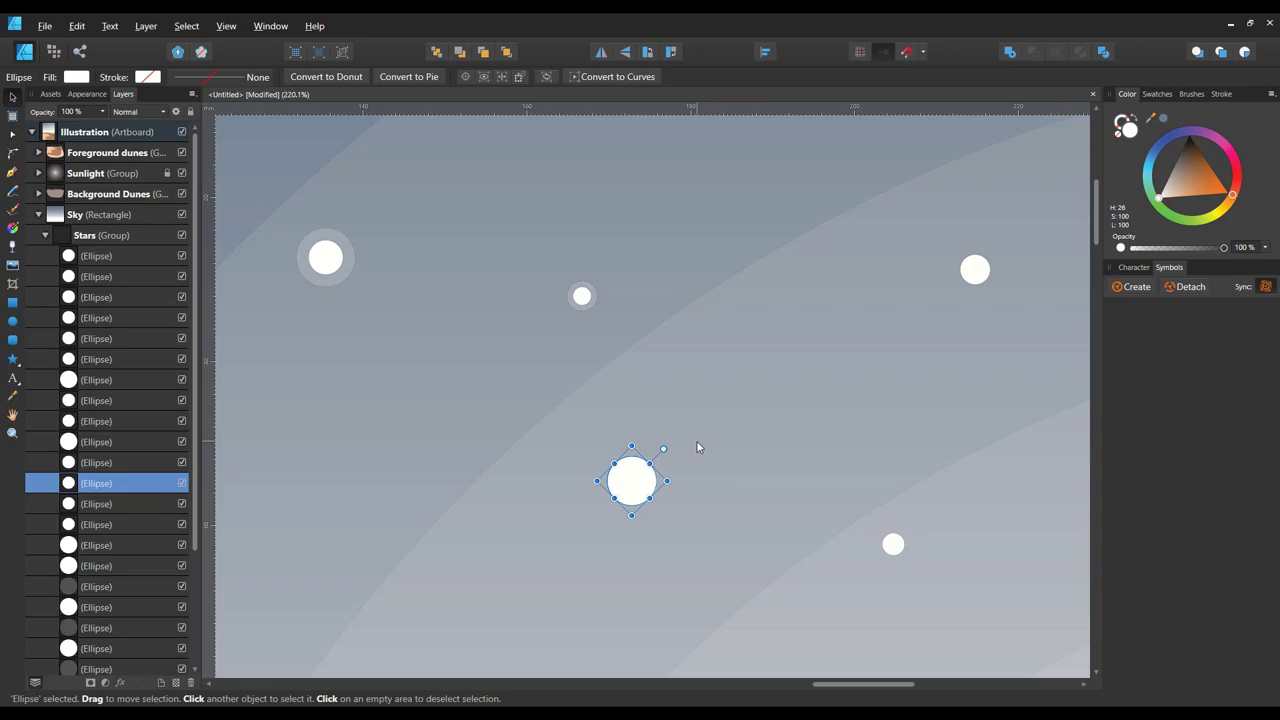
{"action": "key", "text": "ctrl+bracketleft"}
{"action": "left_click", "coordinate": [893, 544]}
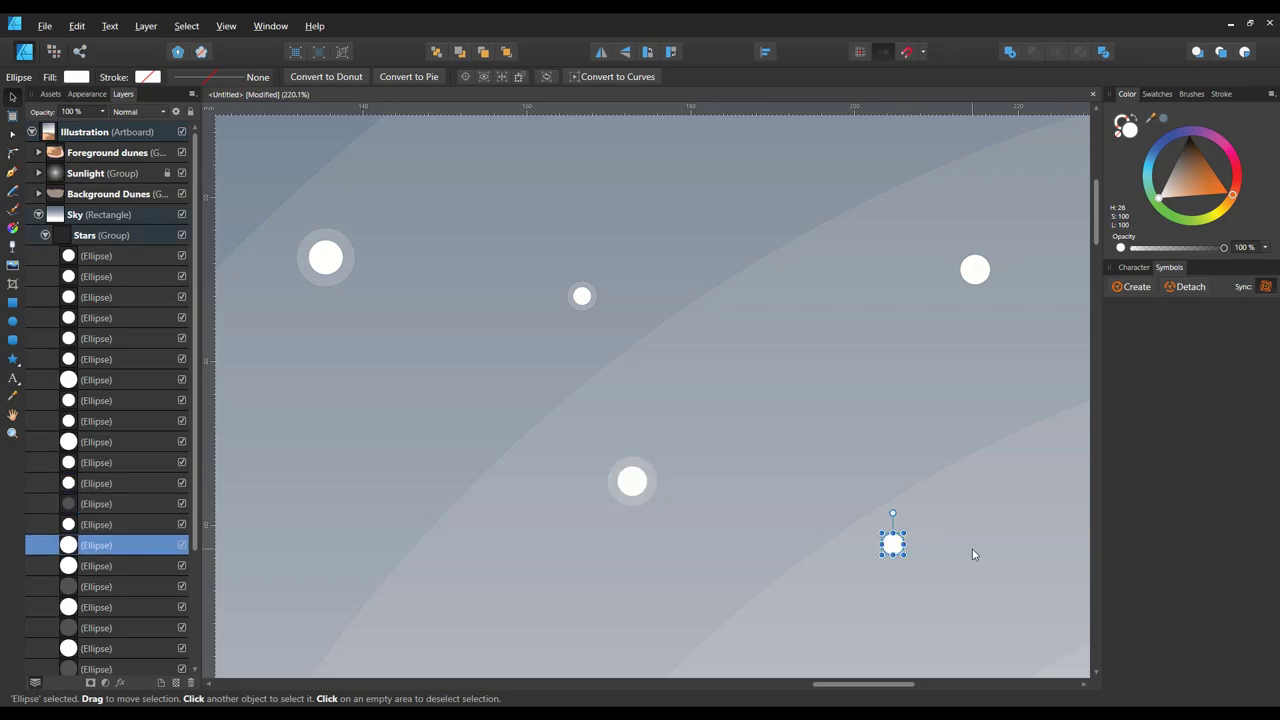
{"action": "key", "text": "ctrl+bracketleft"}
Select the upper-right and top stars, then the Sky rectangle
{"action": "left_click", "coordinate": [975, 272]}
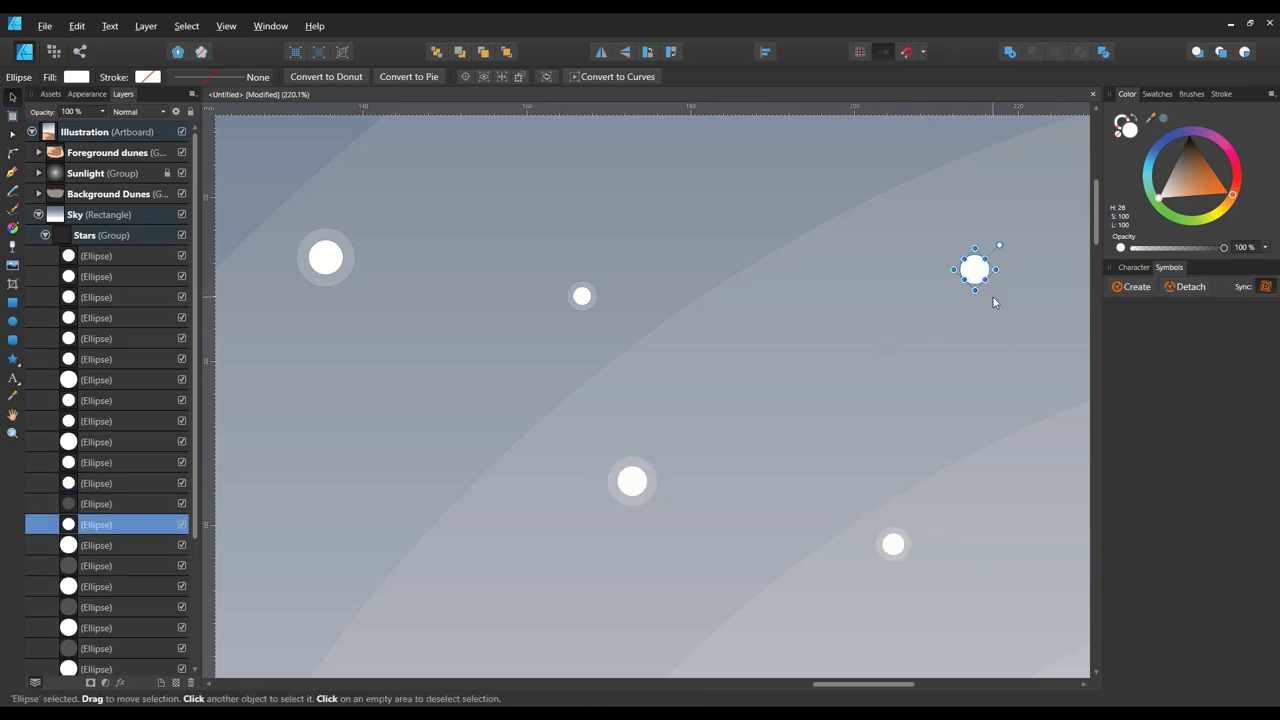
{"action": "left_click", "coordinate": [1001, 337]}
{"action": "scroll", "coordinate": [1001, 337], "scroll_direction": "down", "scroll_amount": 5}
{"action": "scroll", "coordinate": [828, 314], "scroll_direction": "down", "scroll_amount": 2}
{"action": "scroll", "coordinate": [830, 293], "scroll_direction": "up", "scroll_amount": 2}
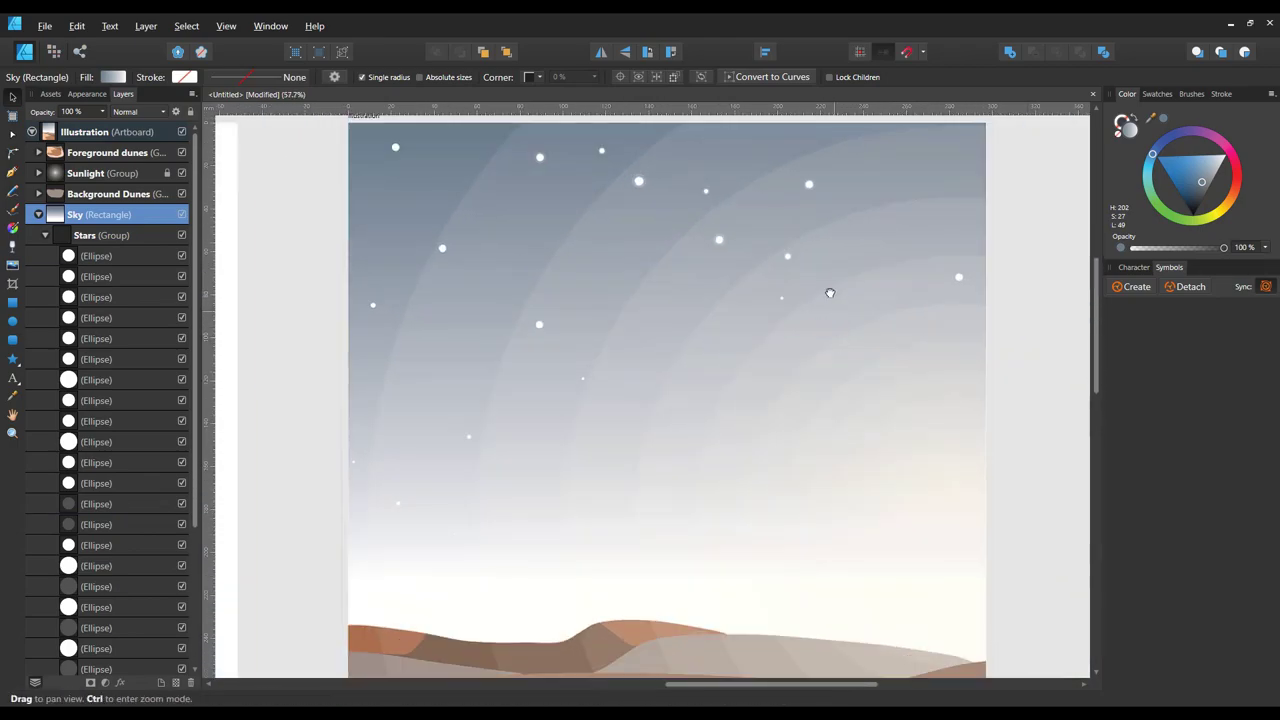
{"action": "scroll", "coordinate": [830, 293], "scroll_direction": "up", "scroll_amount": 3}
{"action": "scroll", "coordinate": [750, 272], "scroll_direction": "up", "scroll_amount": 3}
{"action": "scroll", "coordinate": [730, 281], "scroll_direction": "up", "scroll_amount": 2}
{"action": "left_click", "coordinate": [730, 281]}
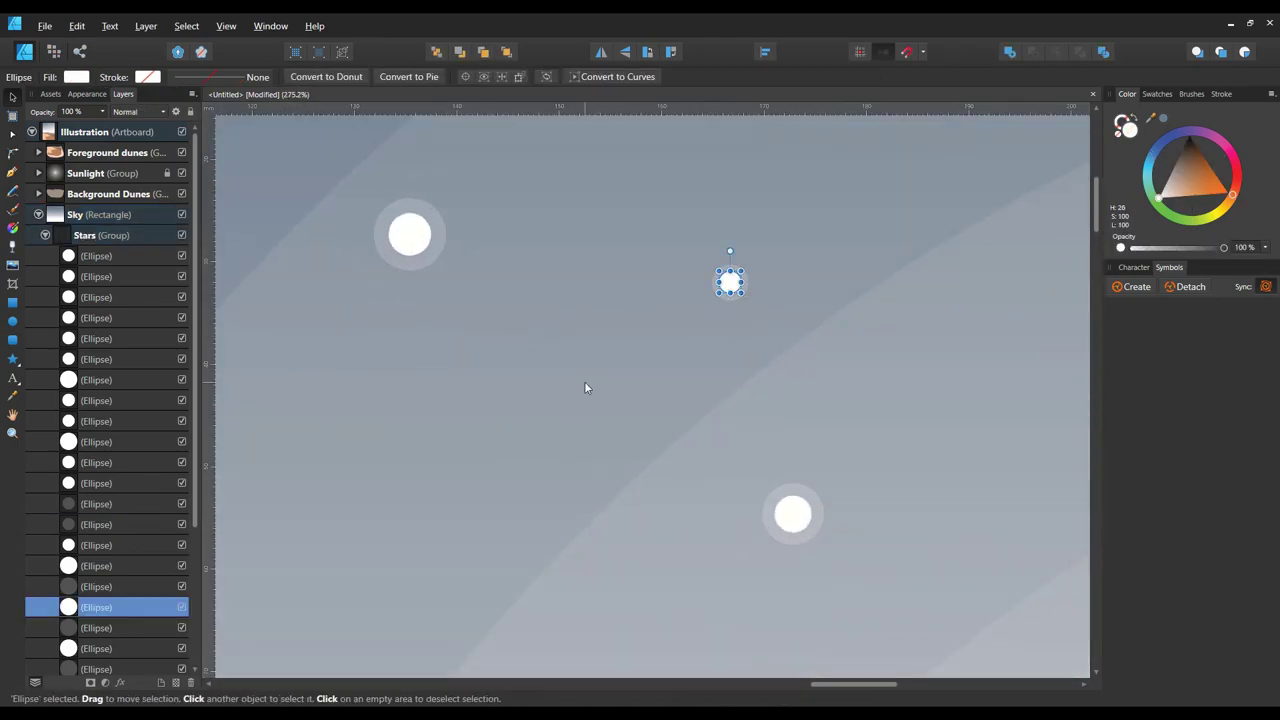
{"action": "left_click", "coordinate": [754, 306]}
{"action": "scroll", "coordinate": [794, 346], "scroll_direction": "down", "scroll_amount": 3}
{"action": "scroll", "coordinate": [791, 377], "scroll_direction": "down", "scroll_amount": 3}
{"action": "scroll", "coordinate": [850, 420], "scroll_direction": "down", "scroll_amount": 2}
{"action": "left_click", "coordinate": [911, 477]}
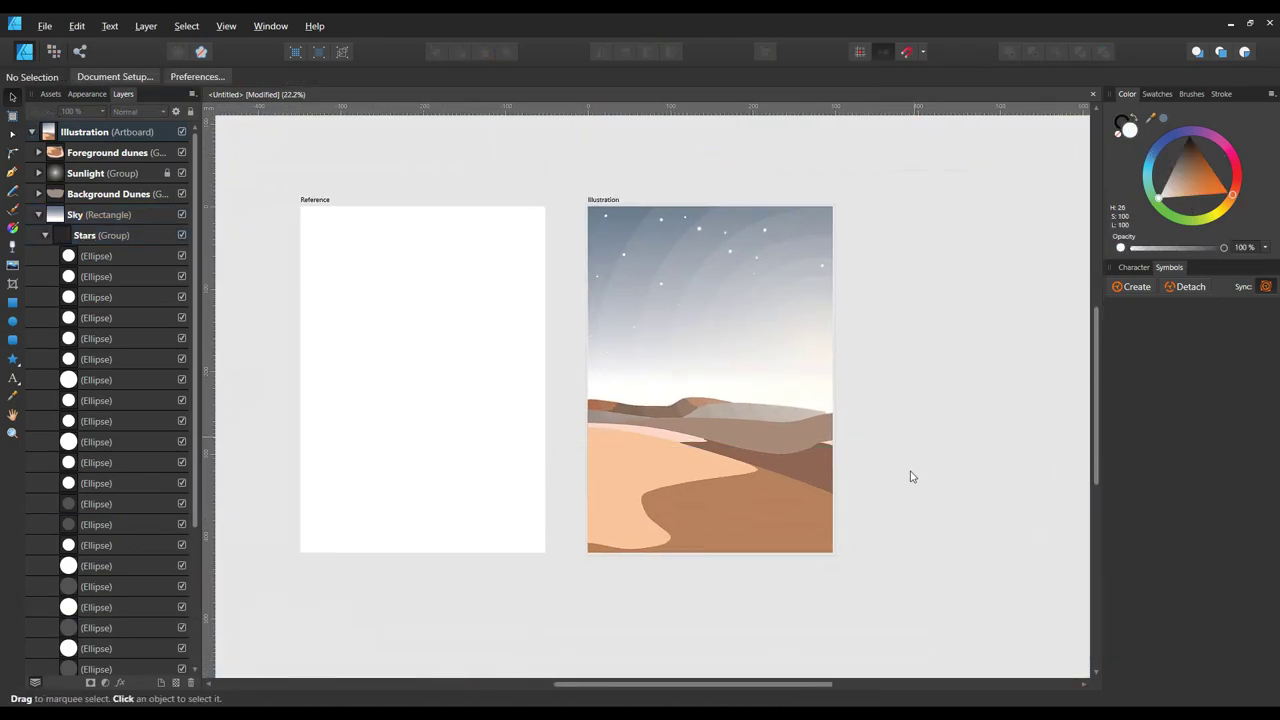
{"action": "key", "text": "z"}
{"action": "scroll", "coordinate": [840, 421], "scroll_direction": "up", "scroll_amount": 1}
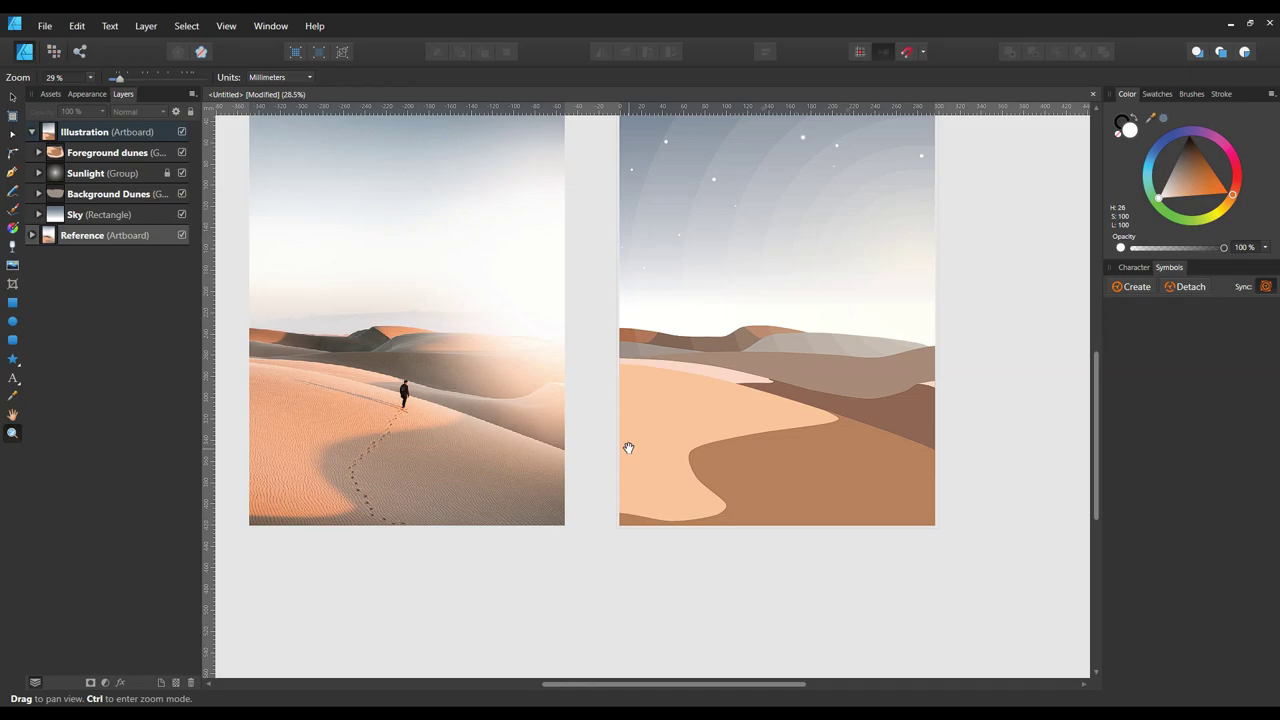
{"action": "scroll", "coordinate": [549, 454], "scroll_direction": "up", "scroll_amount": 2}
{"action": "scroll", "coordinate": [537, 457], "scroll_direction": "up", "scroll_amount": 5}
{"action": "scroll", "coordinate": [537, 457], "scroll_direction": "down", "scroll_amount": 2}
{"action": "scroll", "coordinate": [558, 470], "scroll_direction": "up", "scroll_amount": 2}
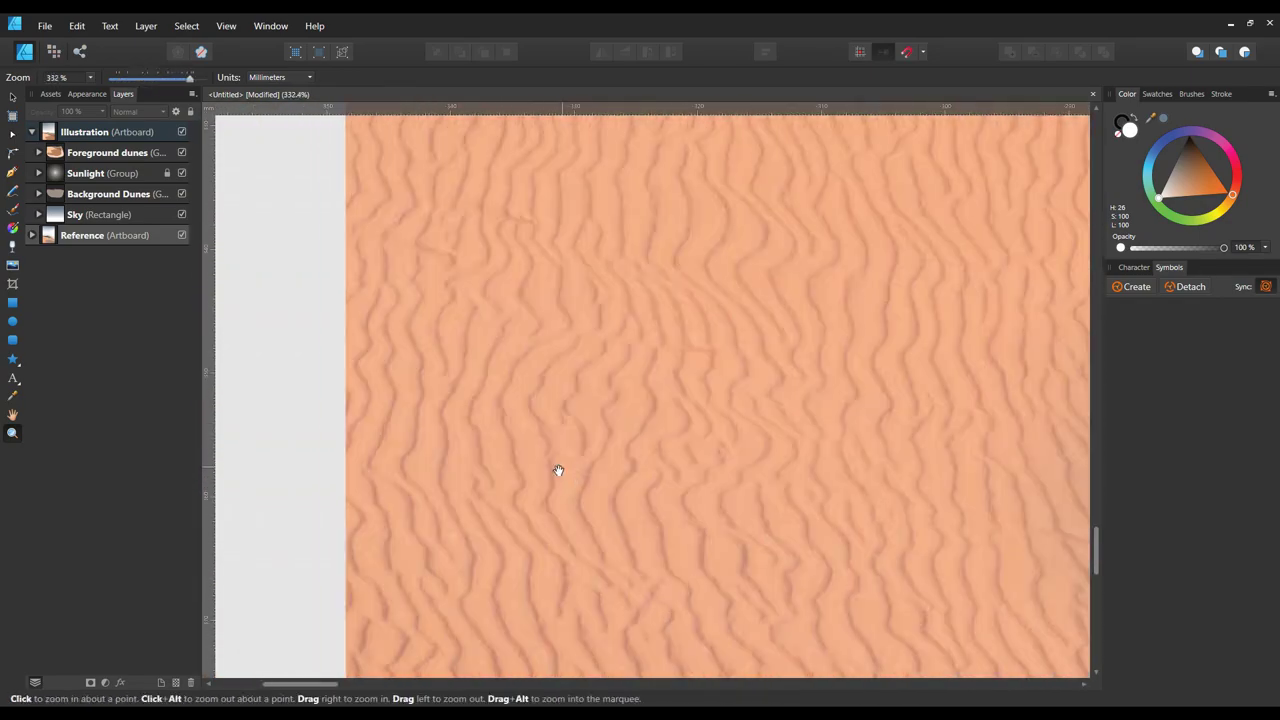
{"action": "scroll", "coordinate": [558, 470], "scroll_direction": "down", "scroll_amount": 2}
{"action": "scroll", "coordinate": [814, 457], "scroll_direction": "down", "scroll_amount": 5}
{"action": "scroll", "coordinate": [629, 443], "scroll_direction": "down", "scroll_amount": 1}
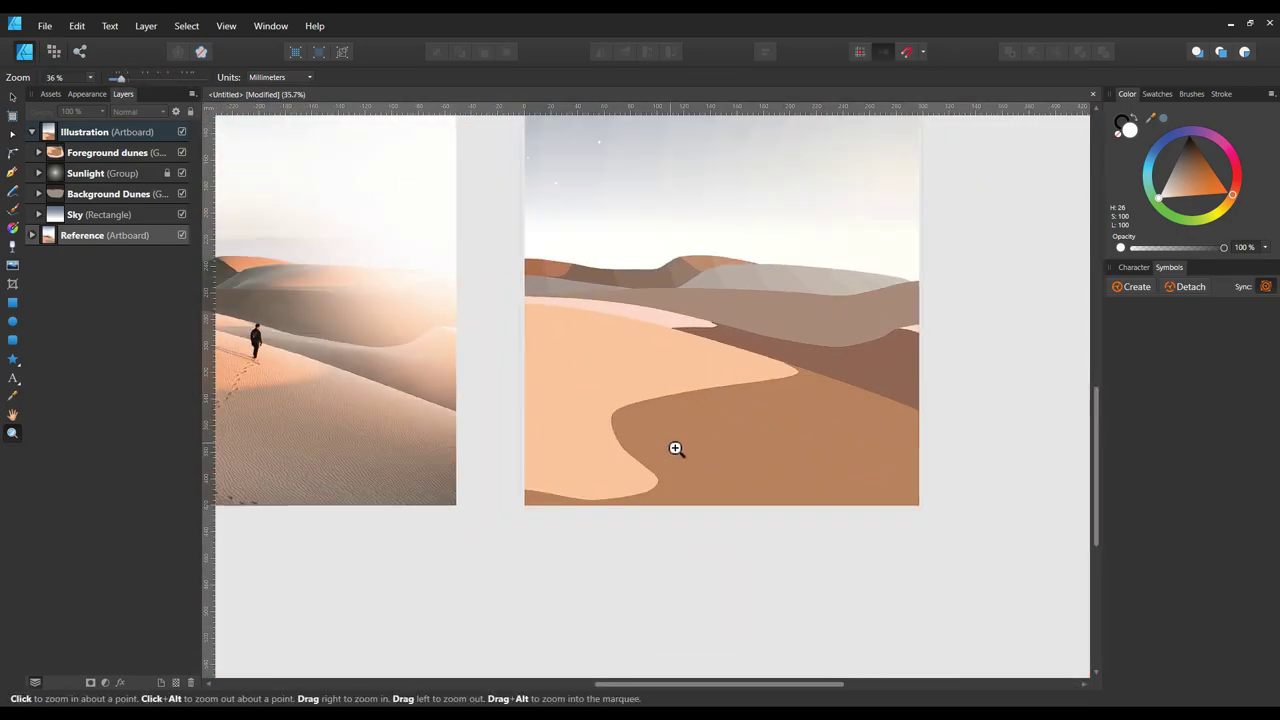
{"action": "scroll", "coordinate": [675, 449], "scroll_direction": "up", "scroll_amount": 2}
{"action": "key", "text": "p"}
{"action": "left_click", "coordinate": [90, 152]}
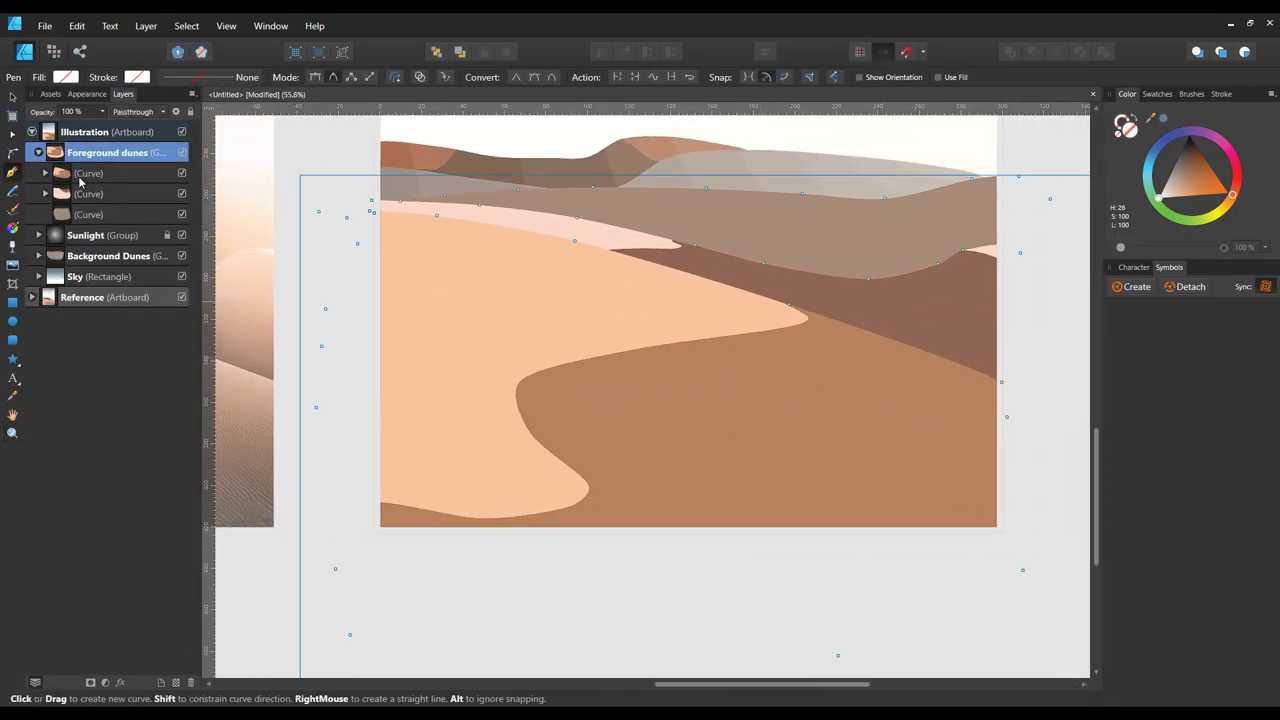
{"action": "left_click", "coordinate": [80, 175]}
{"action": "scroll", "coordinate": [666, 500], "scroll_direction": "up", "scroll_amount": 1}
{"action": "key", "text": "v"}
{"action": "key", "text": "Escape"}
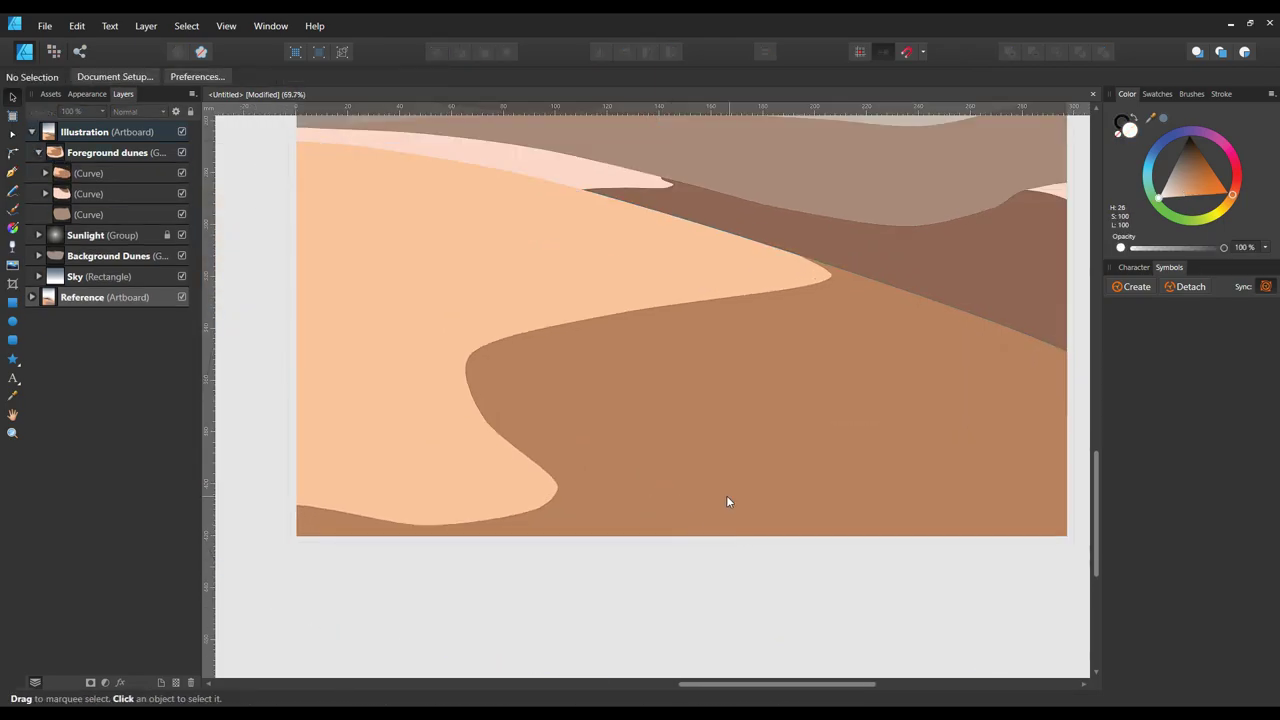
{"action": "scroll", "coordinate": [727, 501], "scroll_direction": "down", "scroll_amount": 4}
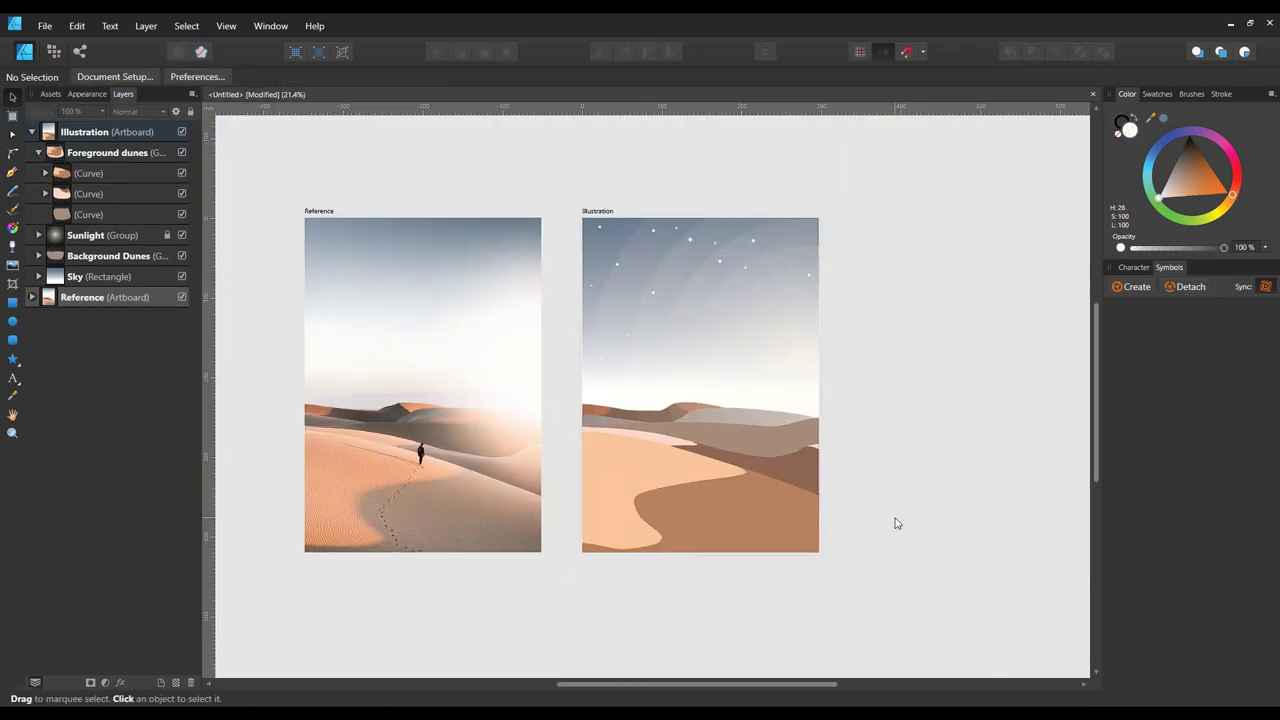
{"action": "scroll", "coordinate": [765, 435], "scroll_direction": "up", "scroll_amount": 1}
Make the front dune red and tint the light peach dune a warmer shade
{"action": "scroll", "coordinate": [760, 436], "scroll_direction": "up", "scroll_amount": 2}
{"action": "left_click", "coordinate": [642, 464]}
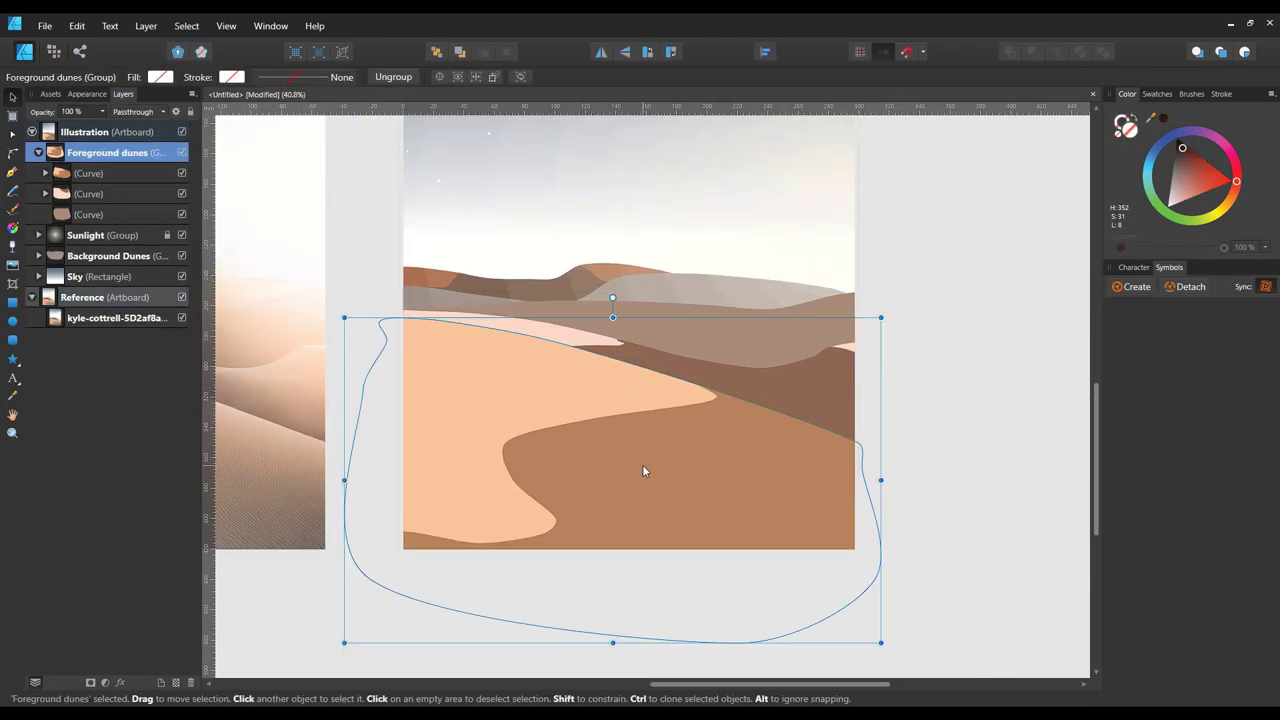
{"action": "left_click", "coordinate": [1198, 171]}
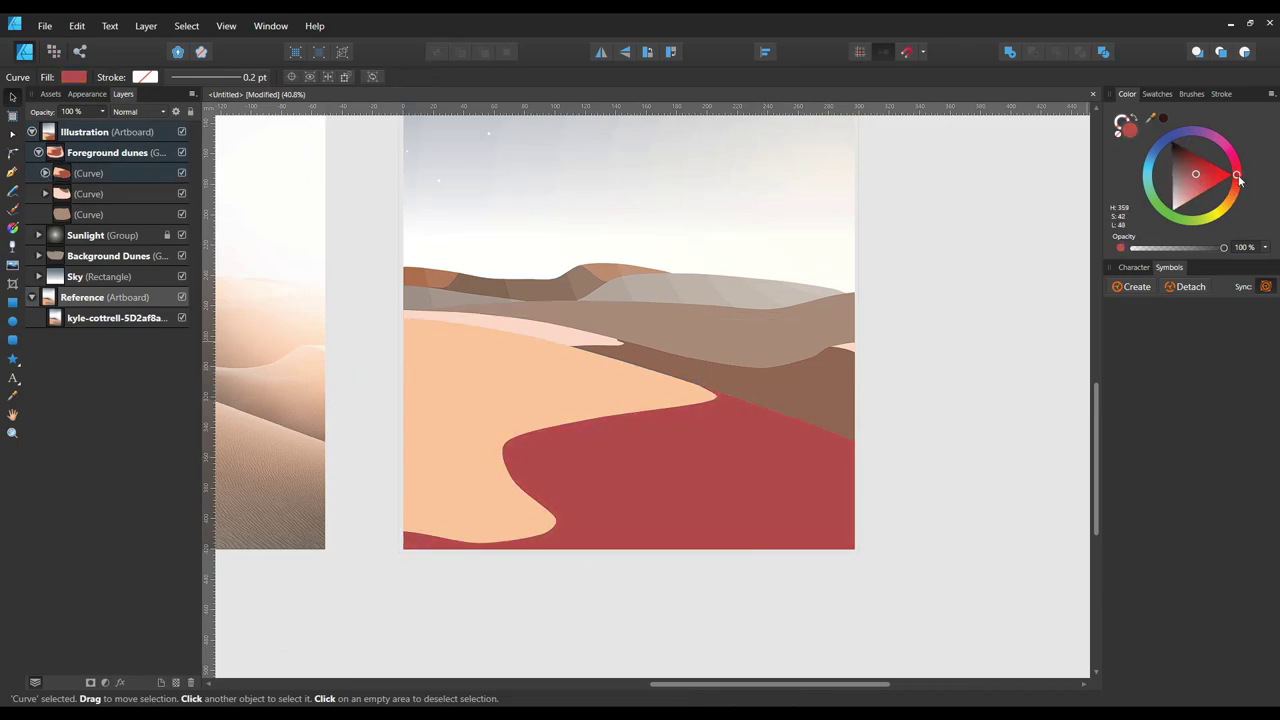
{"action": "left_click", "coordinate": [608, 392]}
{"action": "double_click", "coordinate": [608, 392]}
{"action": "left_click", "coordinate": [1236, 188]}
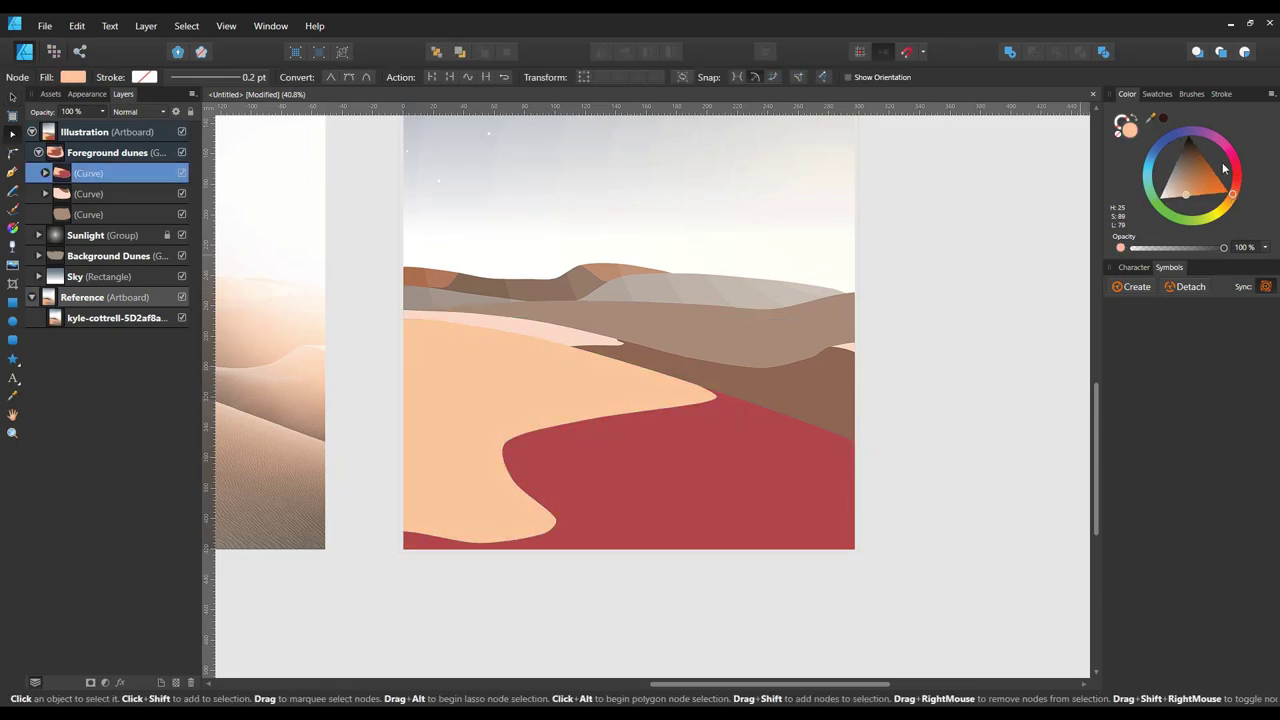
{"action": "left_click_drag", "start_coordinate": [1236, 188], "coordinate": [1236, 182]}
Turn the brown middle dune dark red, warm the peach dune, and make the grey-tan band dark reddish-brown
{"action": "left_click", "coordinate": [830, 380]}
{"action": "left_click", "coordinate": [1190, 173]}
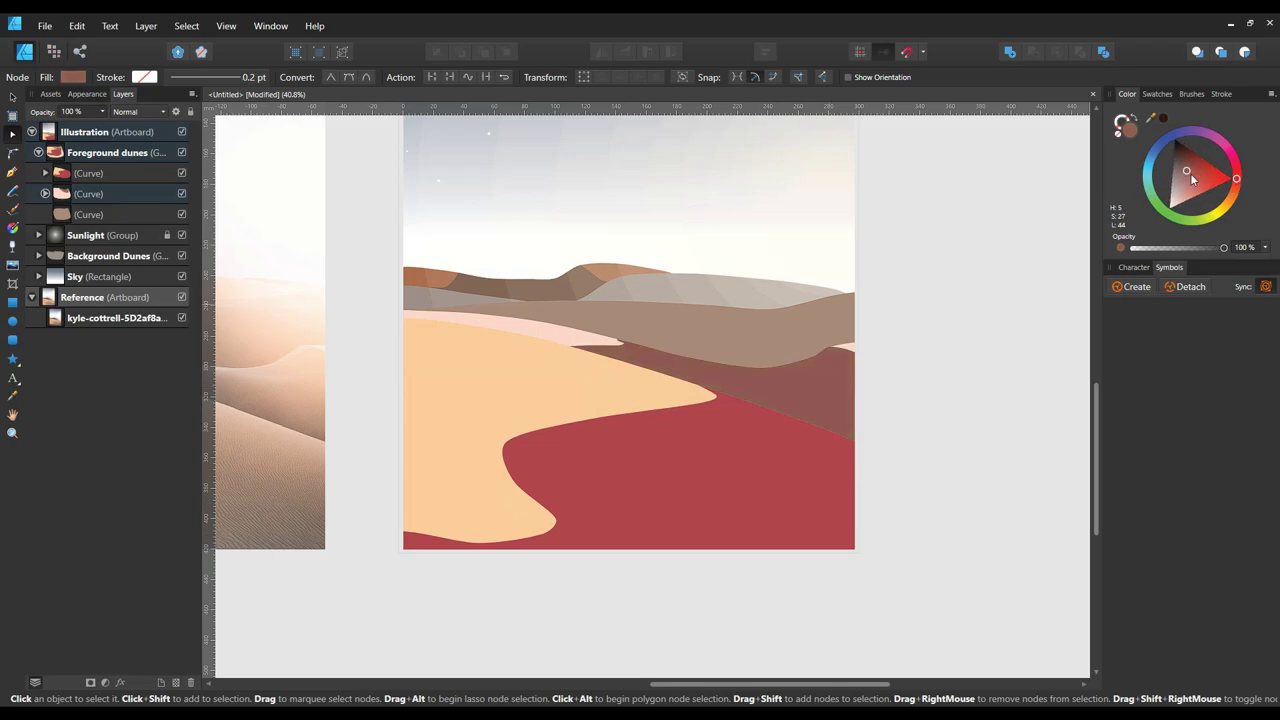
{"action": "left_click", "coordinate": [88, 193]}
{"action": "left_click", "coordinate": [1175, 192]}
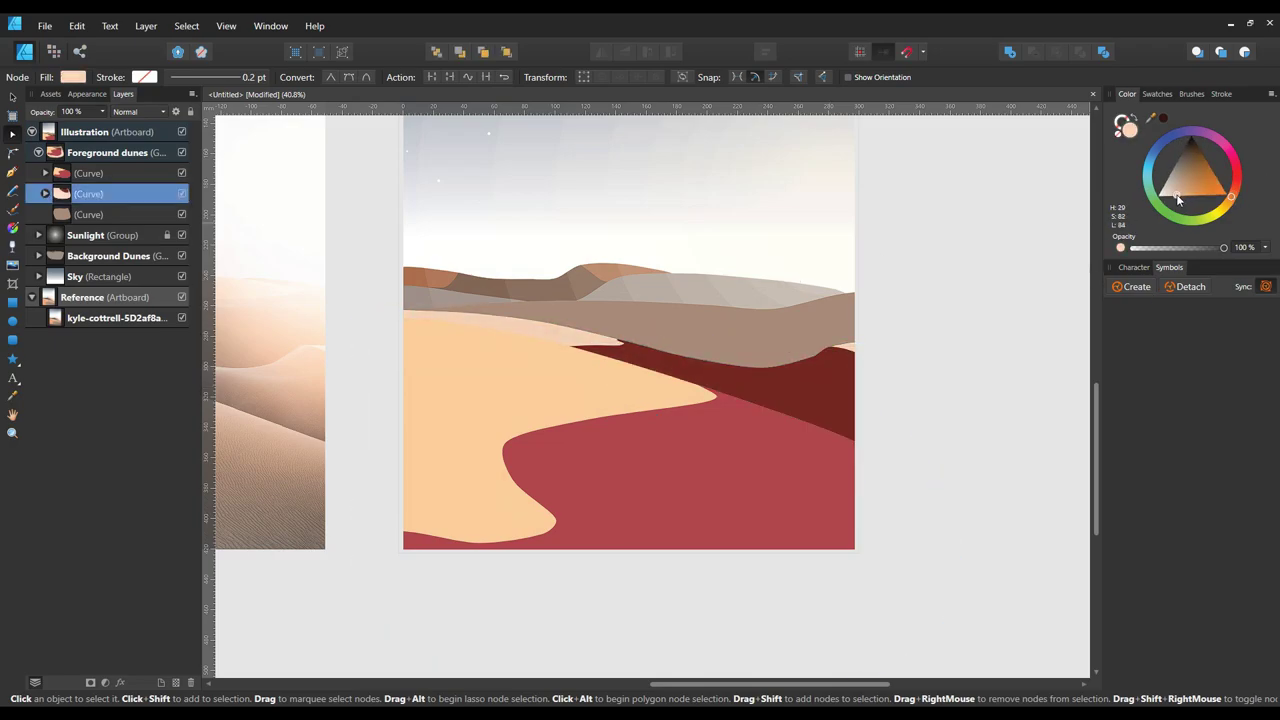
{"action": "left_click", "coordinate": [88, 214]}
{"action": "left_click", "coordinate": [1191, 172]}
{"action": "left_click_drag", "start_coordinate": [1191, 172], "coordinate": [1190, 176]}
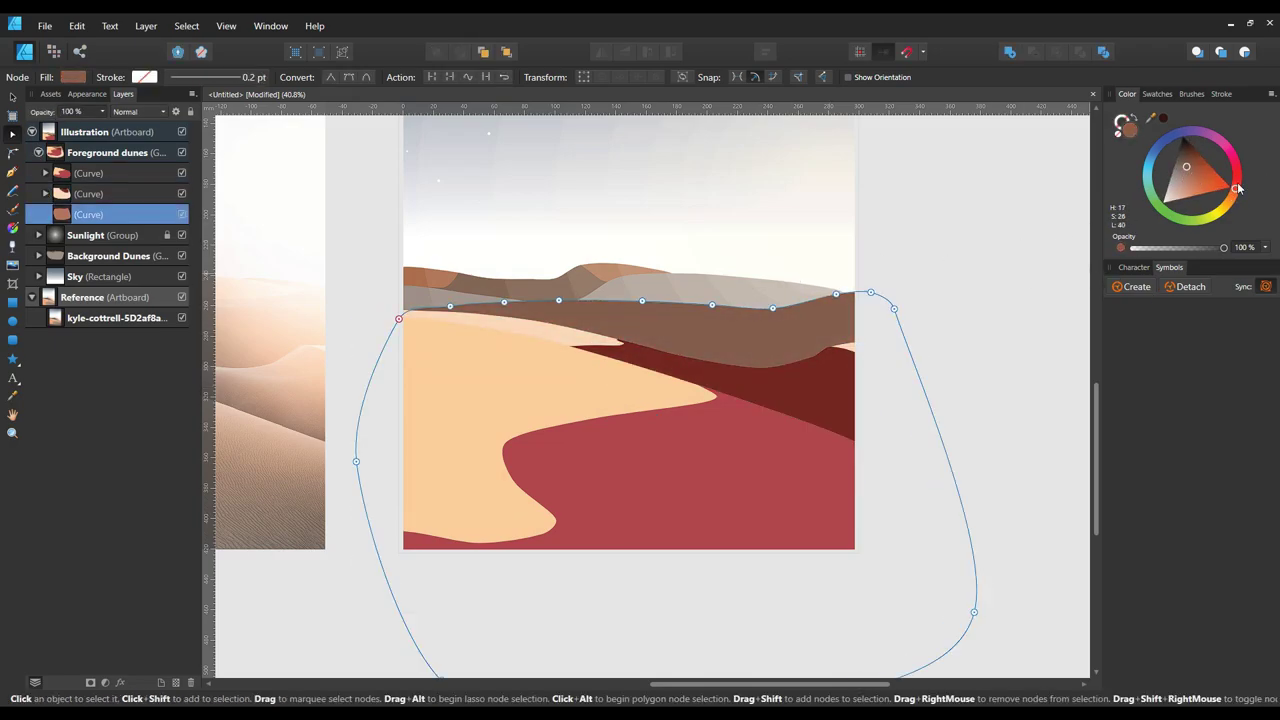
Darken the top band in the Background Dunes group
{"action": "left_click", "coordinate": [88, 256]}
{"action": "left_click", "coordinate": [38, 256]}
{"action": "left_click", "coordinate": [88, 276]}
{"action": "left_click", "coordinate": [1190, 176]}
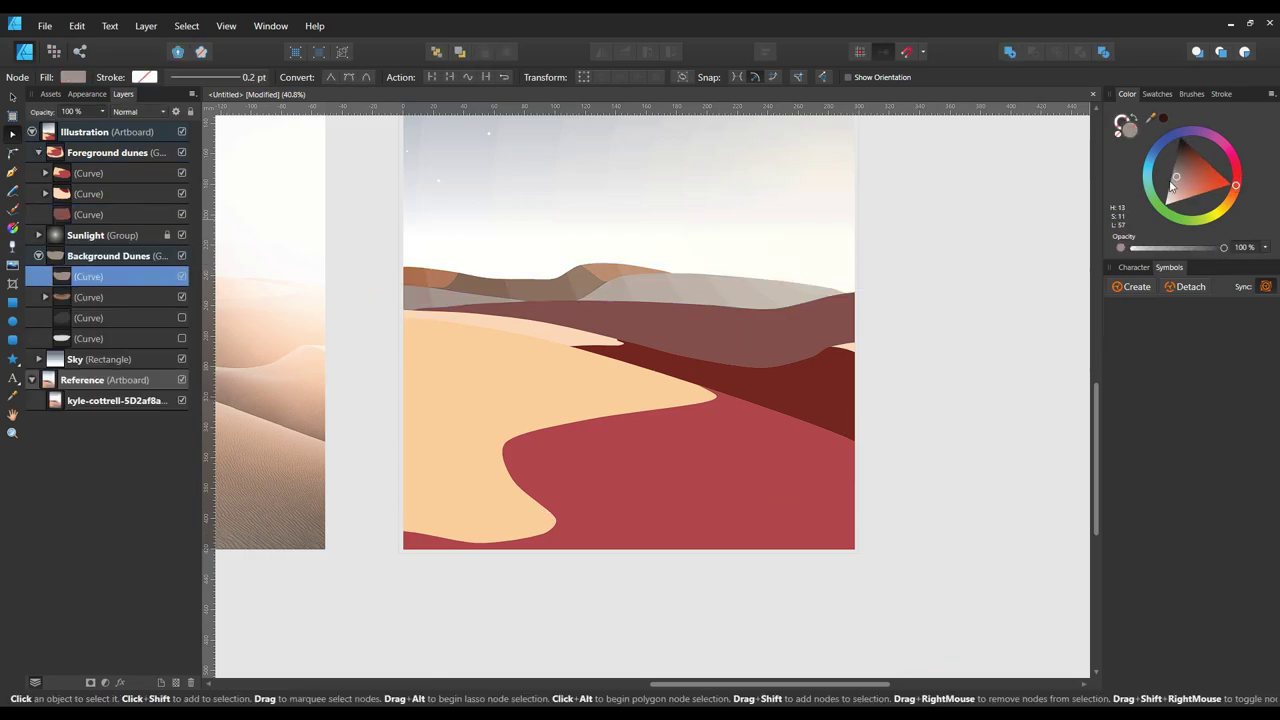
Shift the second background dune to orange-brown and make the far foreground band yellow
{"action": "left_click", "coordinate": [368, 314]}
{"action": "mouse_move", "coordinate": [1186, 166]}
{"action": "left_mouse_down"}
{"action": "mouse_move", "coordinate": [1205, 169]}
{"action": "mouse_move", "coordinate": [1232, 207]}
{"action": "mouse_move", "coordinate": [1185, 179]}
{"action": "left_mouse_up"}
{"action": "left_click", "coordinate": [1237, 175]}
{"action": "scroll", "coordinate": [786, 286], "scroll_direction": "down", "scroll_amount": 3}
{"action": "scroll", "coordinate": [700, 300], "scroll_direction": "up", "scroll_amount": 2}
{"action": "left_click", "coordinate": [700, 310]}
Give the yellow dune band a linear gradient fill
{"action": "key", "text": "g"}
{"action": "left_click_drag", "start_coordinate": [803, 301], "coordinate": [732, 338]}
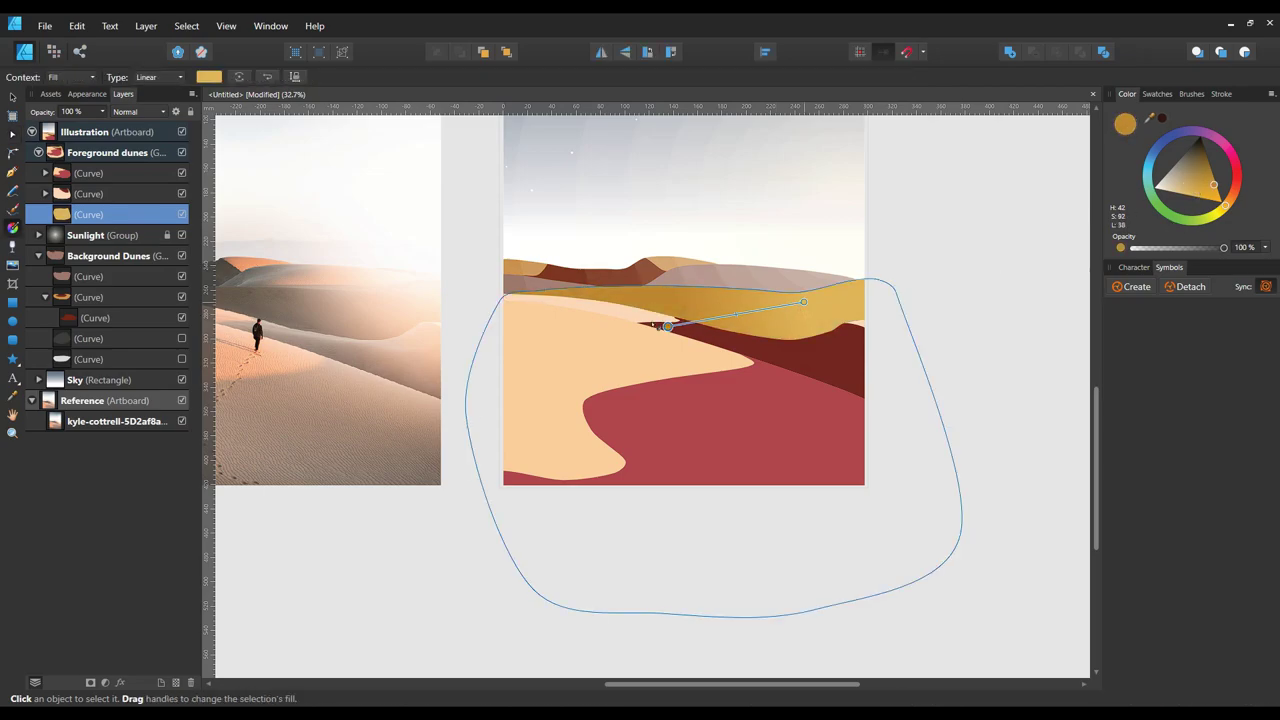
{"action": "key", "text": "v"}
{"action": "key", "text": "ctrl+d"}
Make the Sky gradient run from deep blue at the top to warm gold below
{"action": "scroll", "coordinate": [928, 297], "scroll_direction": "down", "scroll_amount": 2}
{"action": "scroll", "coordinate": [766, 317], "scroll_direction": "up", "scroll_amount": 3}
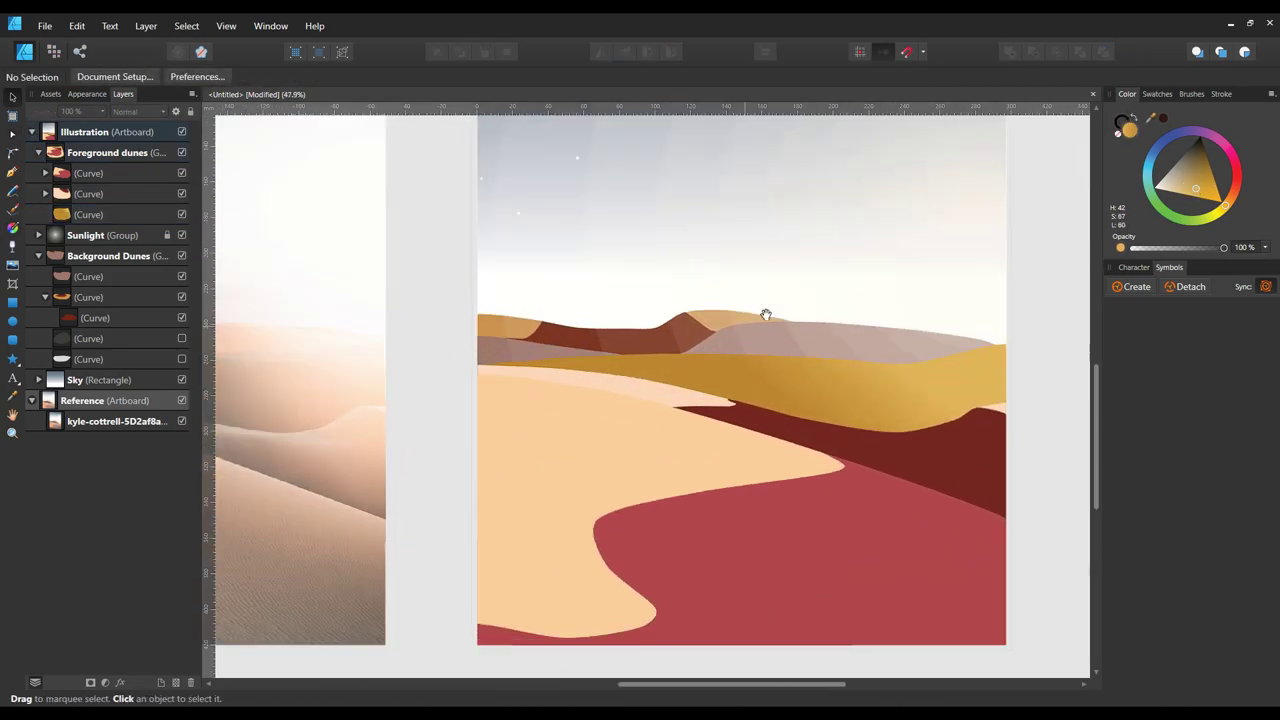
{"action": "scroll", "coordinate": [814, 363], "scroll_direction": "up", "scroll_amount": 2}
{"action": "left_click", "coordinate": [657, 367]}
{"action": "key", "text": "g"}
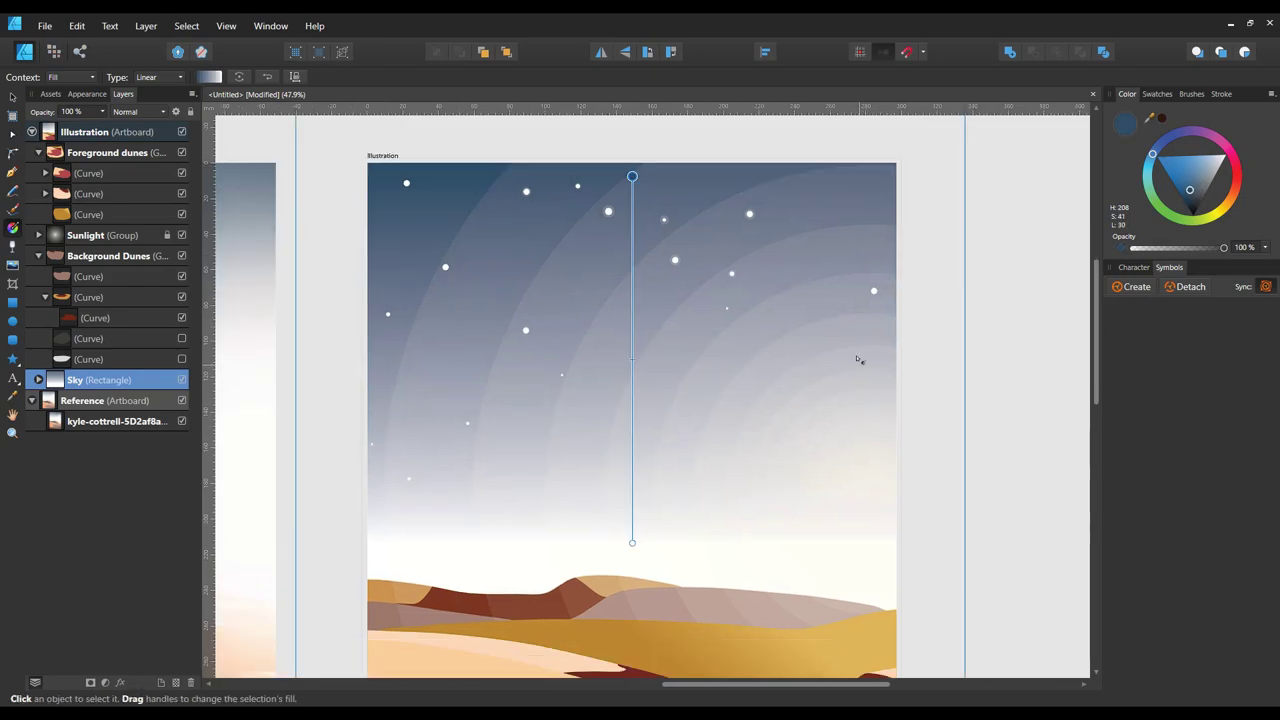
{"action": "left_click", "coordinate": [1202, 187]}
{"action": "left_click_drag", "start_coordinate": [1202, 187], "coordinate": [1177, 195]}
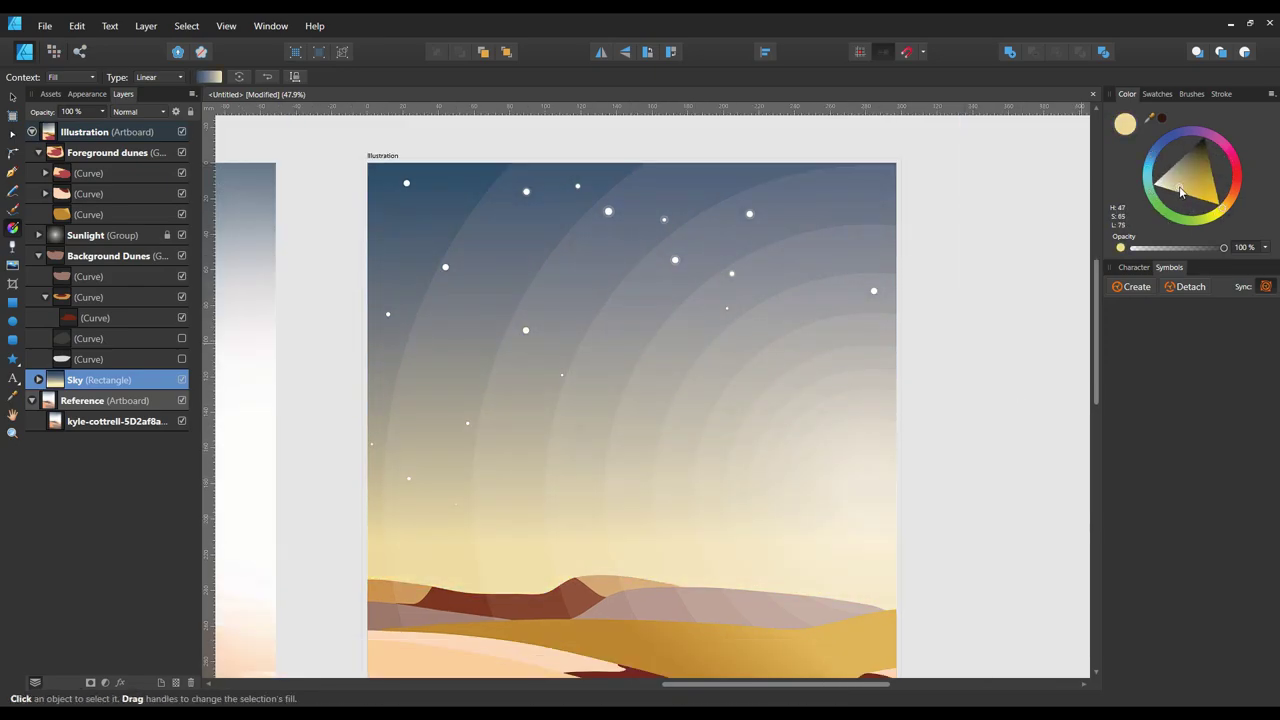
Fit both artboards in view and hide the reference photo layer
{"action": "key", "text": "ctrl+d"}
{"action": "key", "text": "ctrl+0"}
{"action": "left_click", "coordinate": [181, 421]}
{"action": "scroll", "coordinate": [784, 344], "scroll_direction": "up", "scroll_amount": 2}
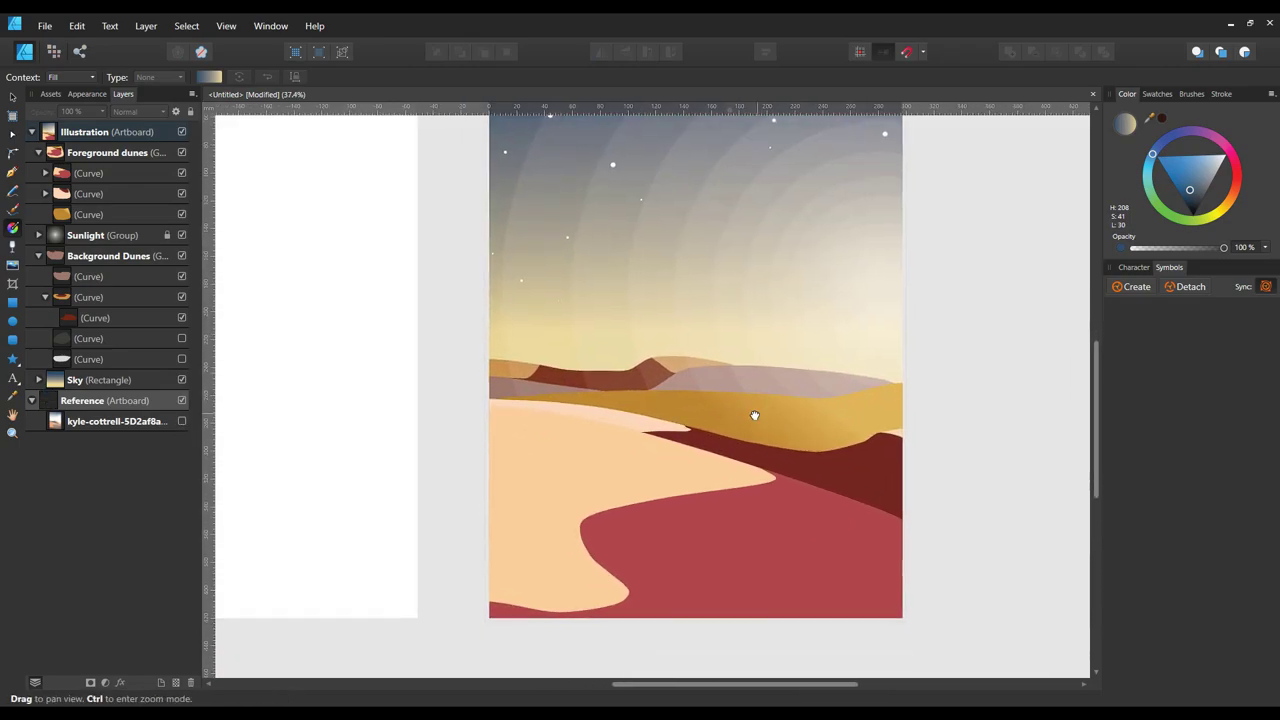
{"action": "key", "text": "v"}
{"action": "left_click", "coordinate": [841, 444]}
{"action": "double_click", "coordinate": [841, 444]}
Shade the dark-red band and the red front dune with linear gradients deepening toward crimson
{"action": "key", "text": "g"}
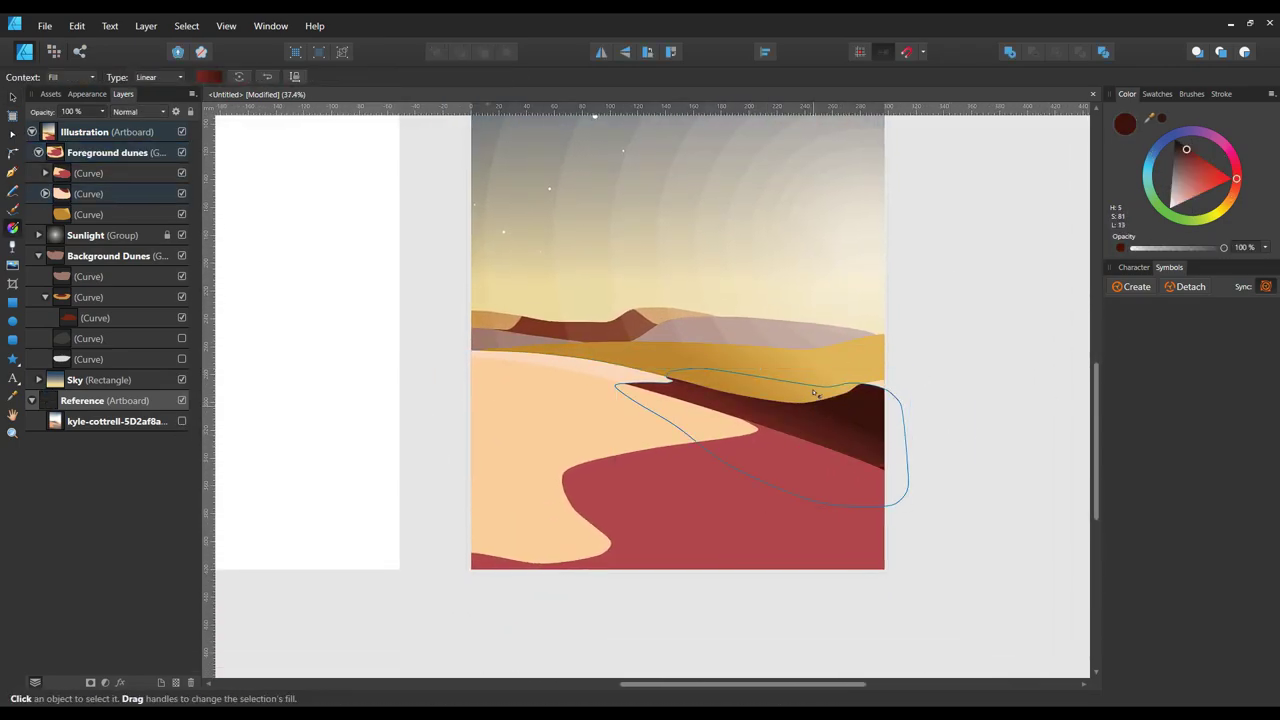
{"action": "mouse_move", "coordinate": [820, 394]}
{"action": "left_mouse_down"}
{"action": "mouse_move", "coordinate": [799, 467]}
{"action": "mouse_move", "coordinate": [701, 620]}
{"action": "left_mouse_up"}
{"action": "left_click", "coordinate": [743, 474]}
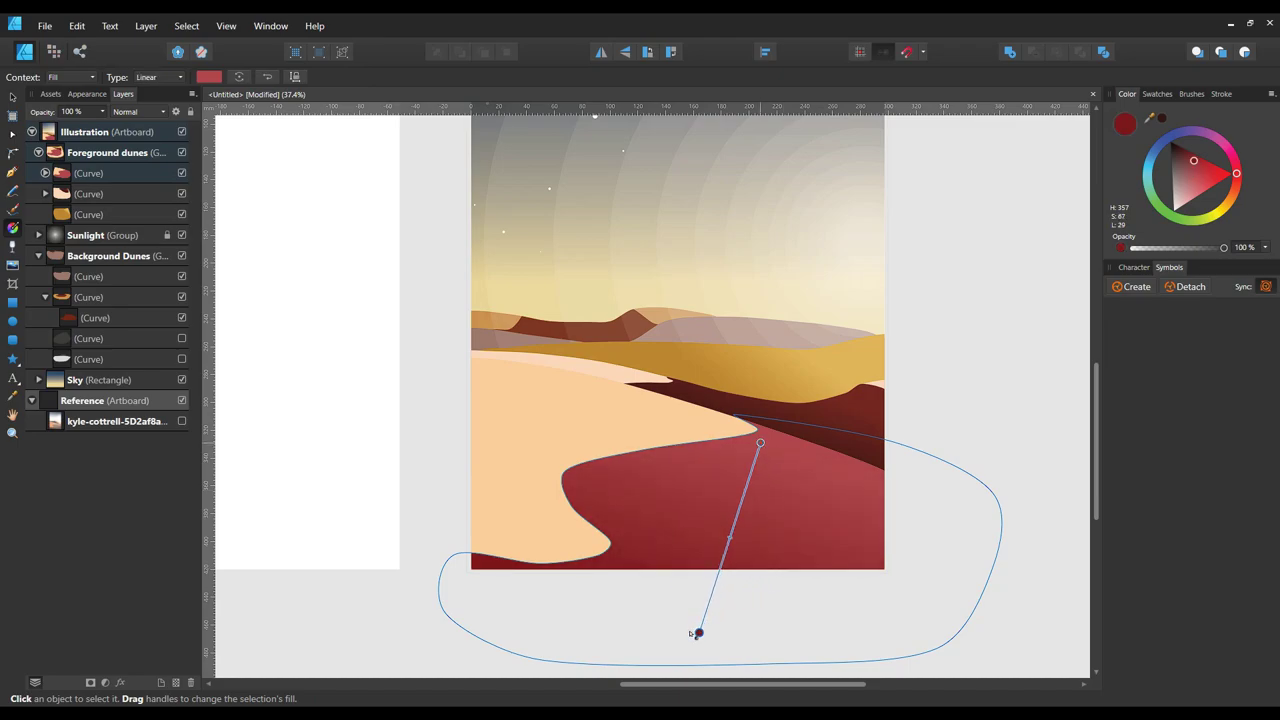
{"action": "scroll", "coordinate": [963, 431], "scroll_direction": "down", "scroll_amount": 3}
{"action": "key", "text": "v"}
{"action": "left_click", "coordinate": [880, 477]}
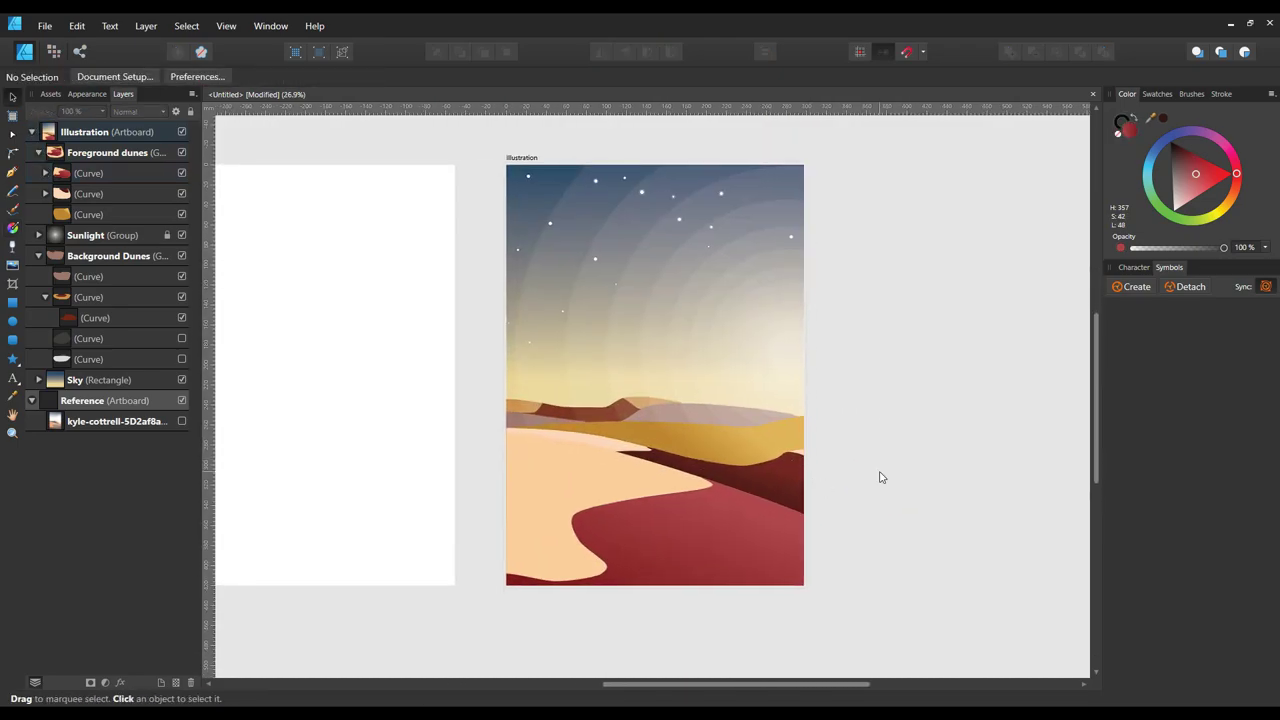